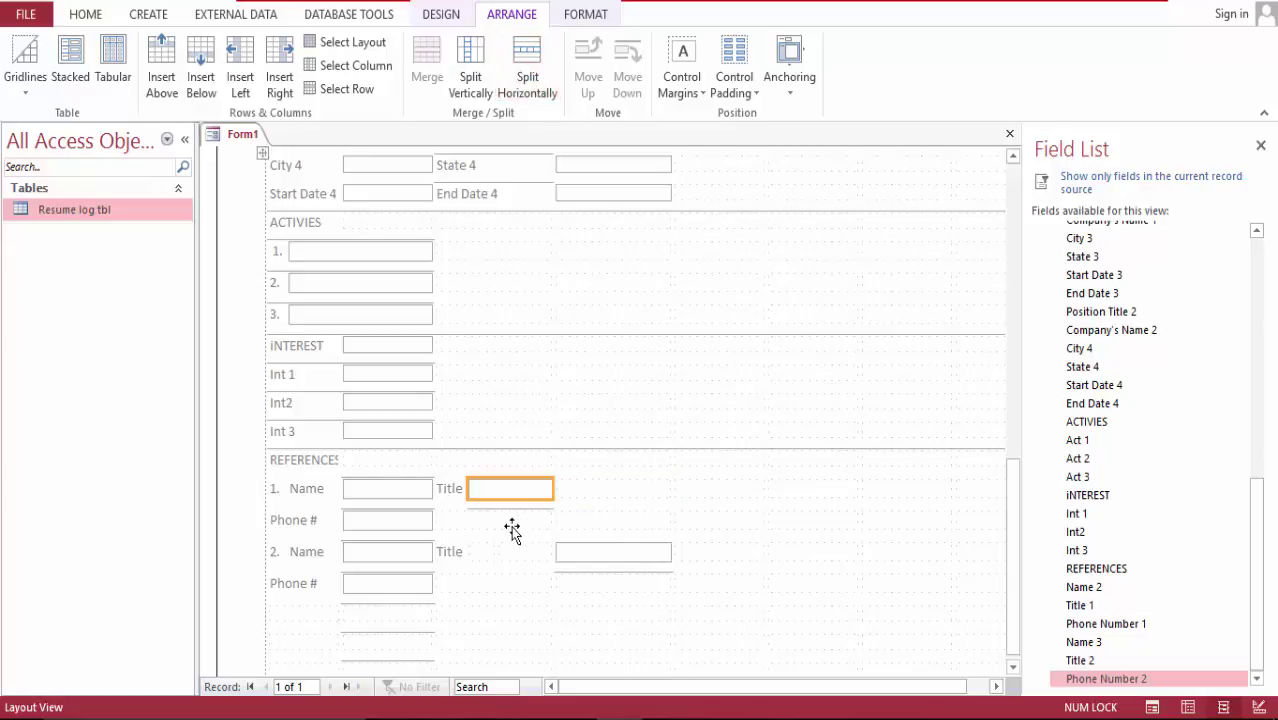
Step: Merge the first reference Title field with the trimmed empty cell beside it
click(572, 492)
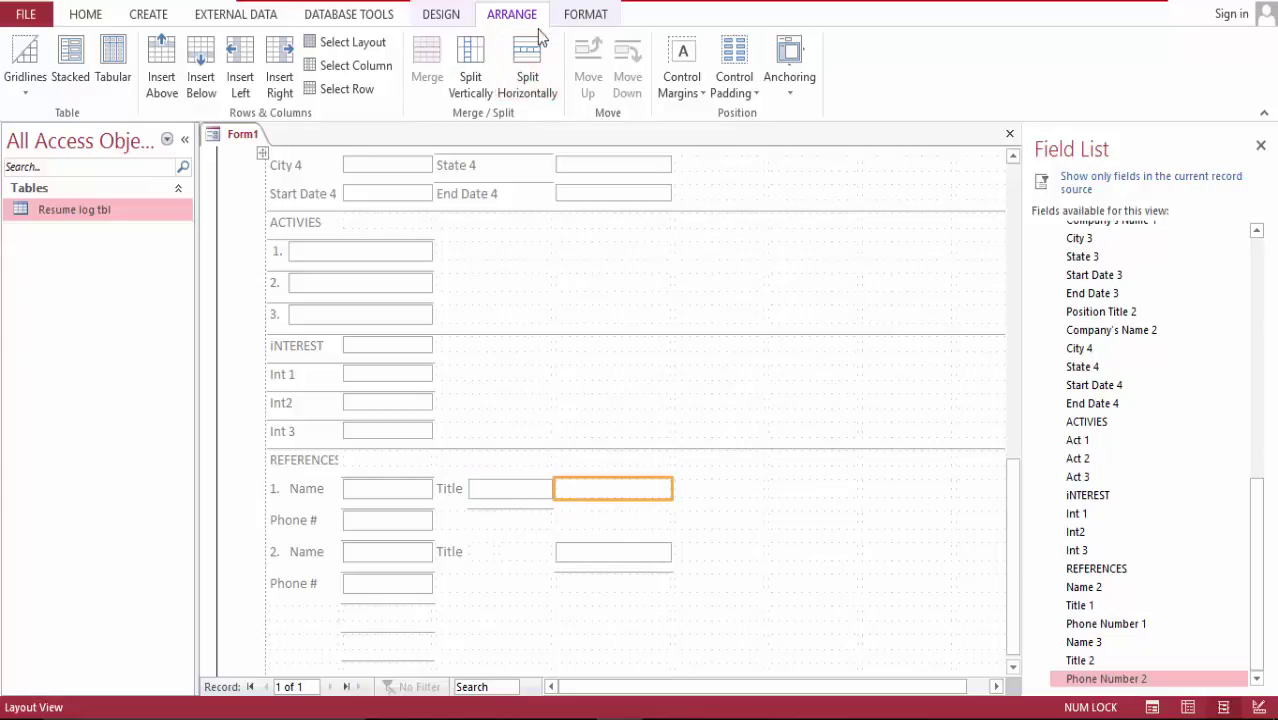
click(531, 69)
ctrl+click(525, 485)
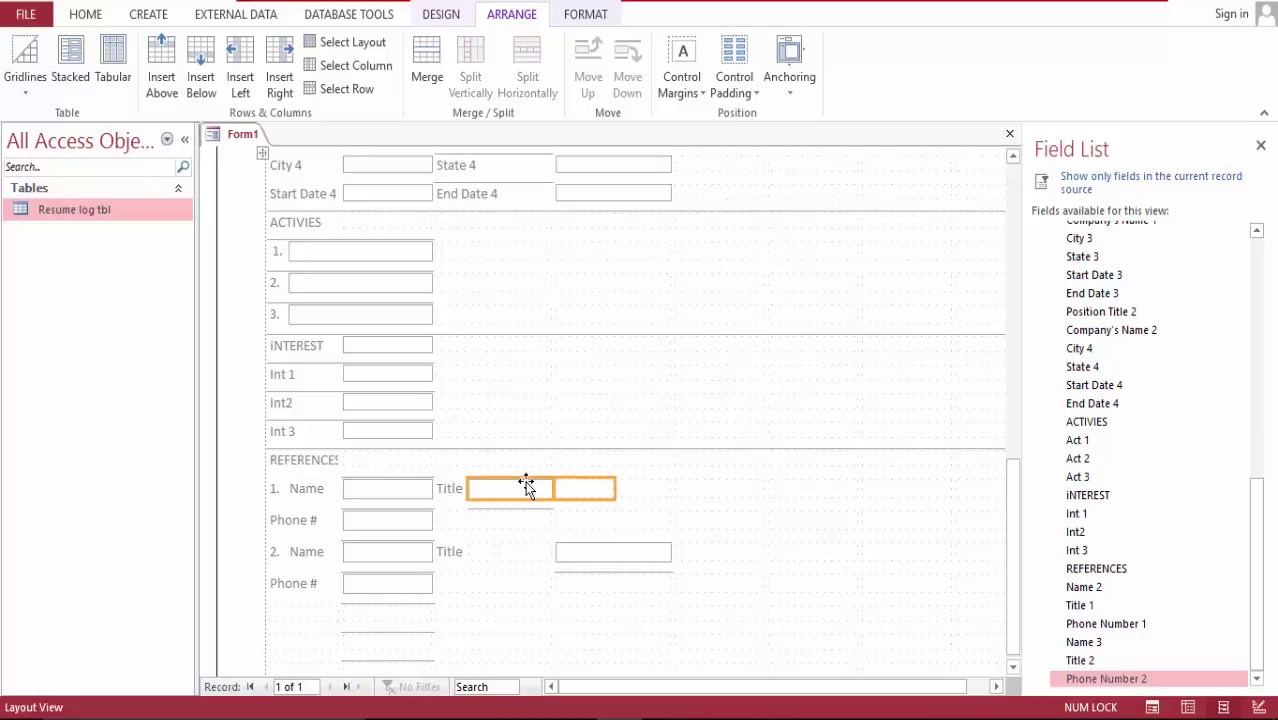
click(427, 60)
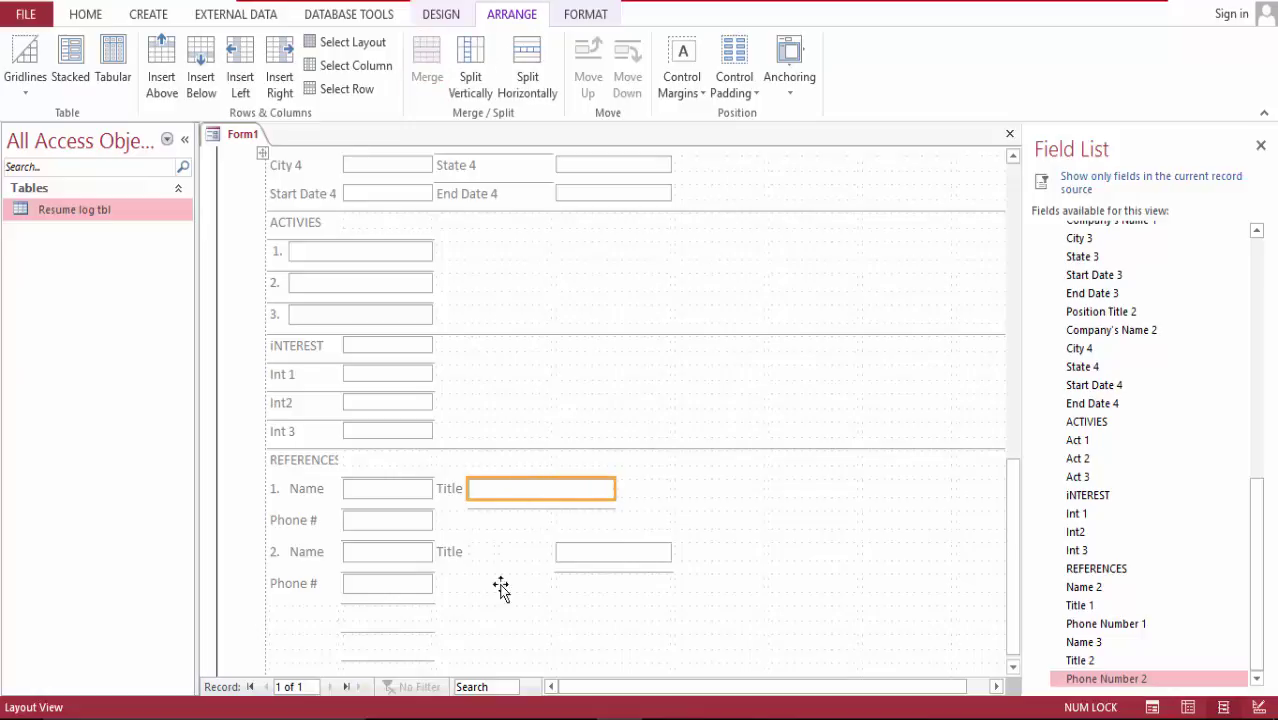
Step: Merge the second reference Title field with one neighbouring cell, undoing an over-wide merge
click(481, 556)
click(481, 553)
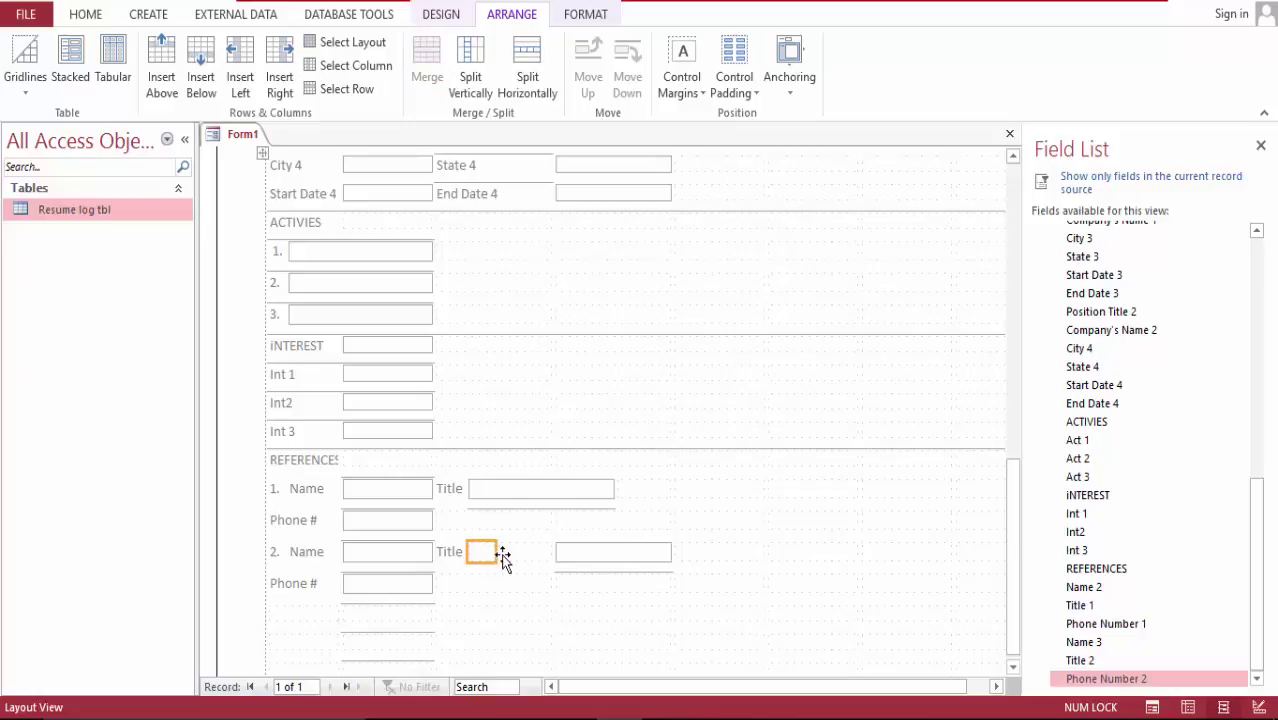
drag(503, 560, 566, 556)
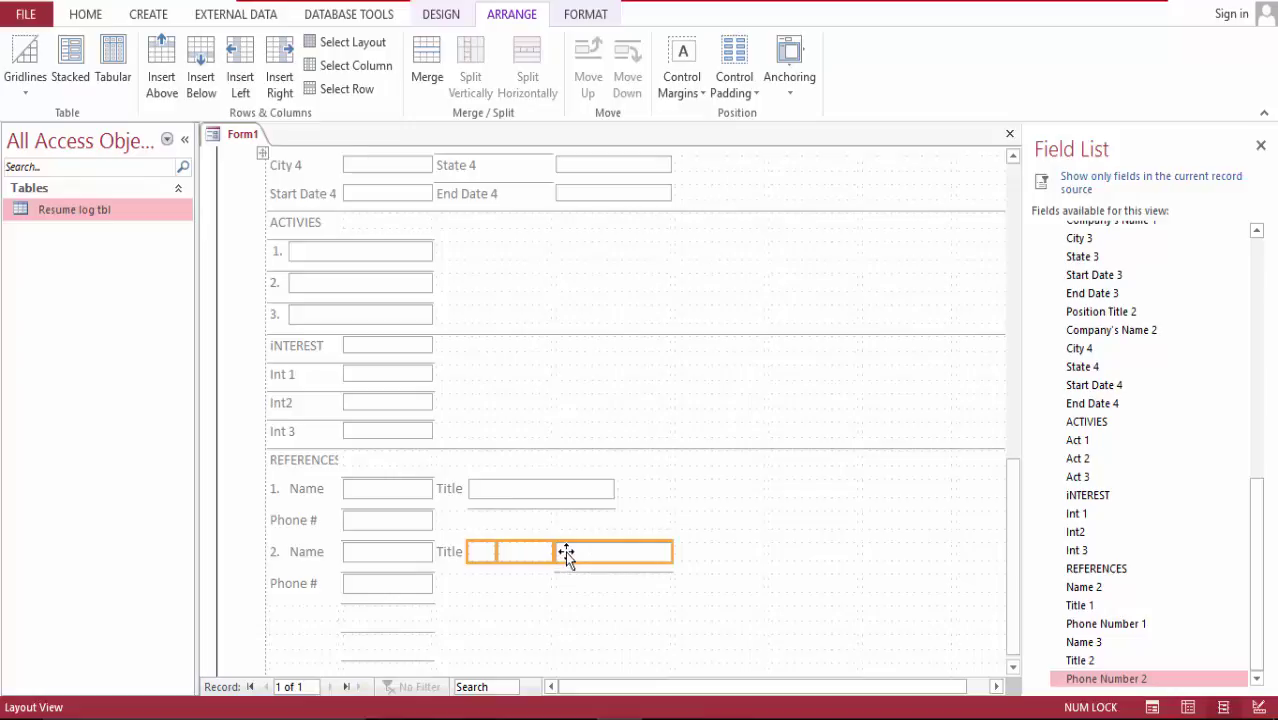
click(427, 62)
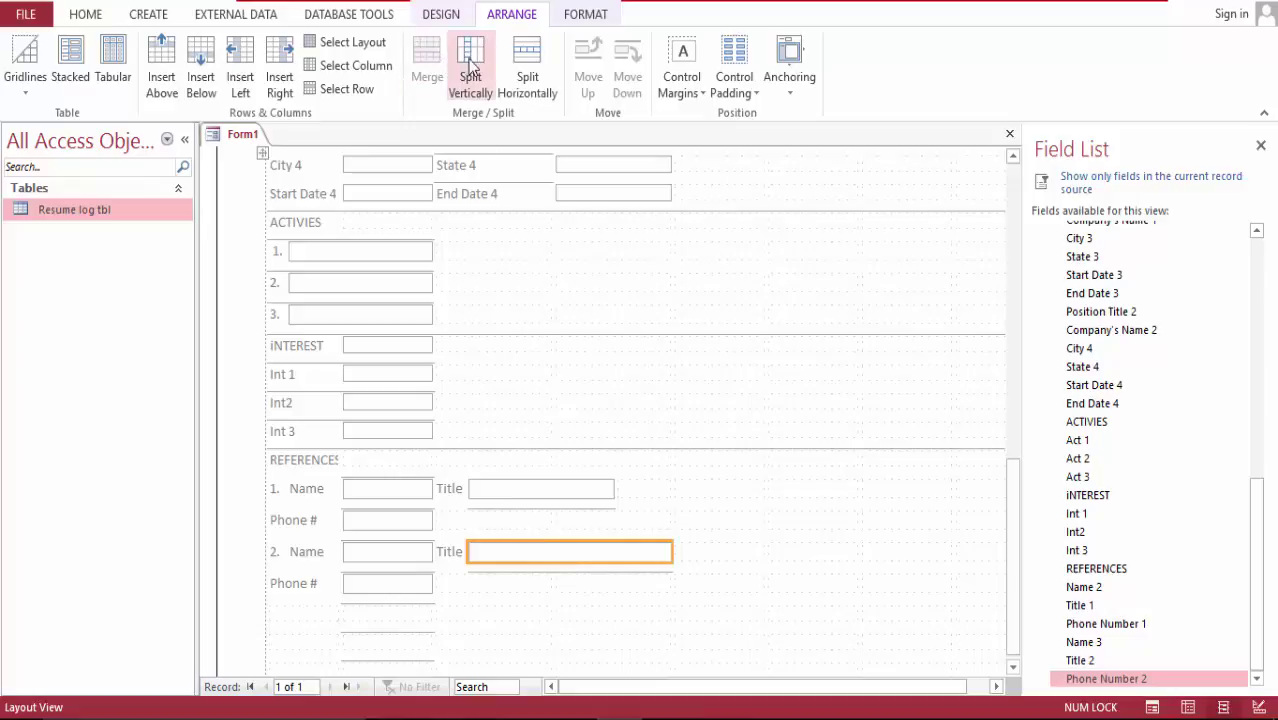
click(528, 62)
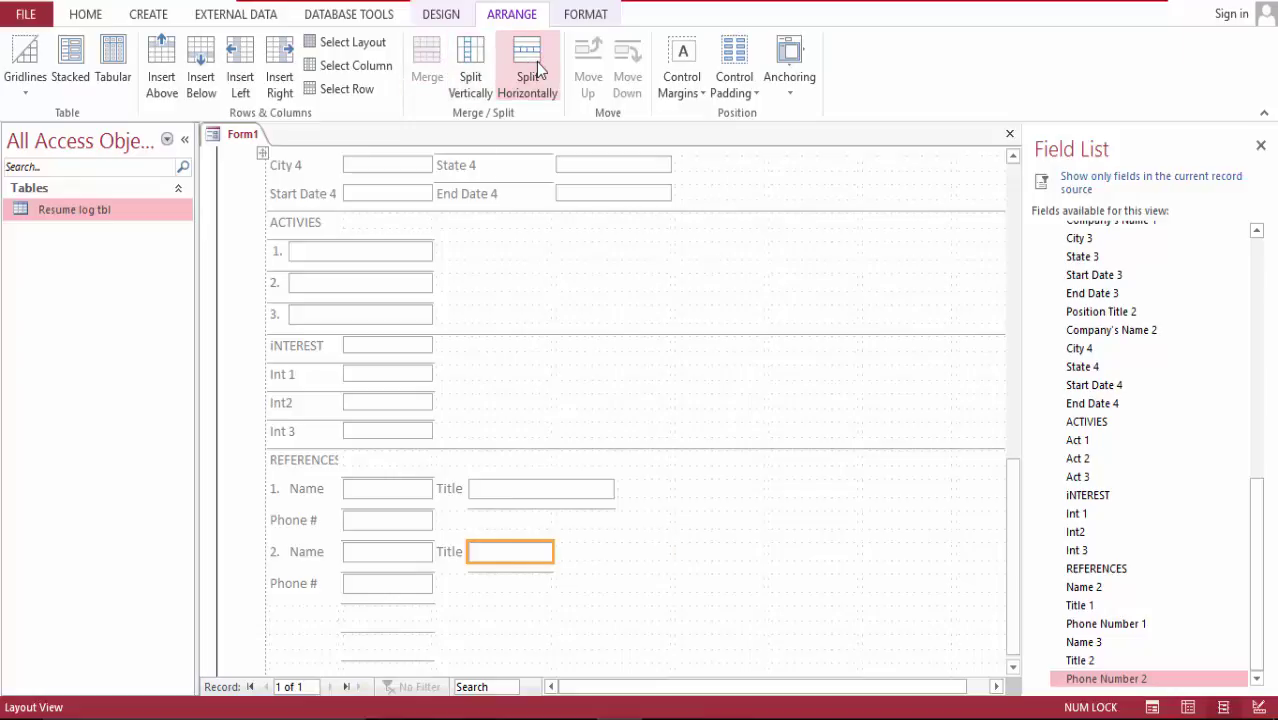
click(579, 553)
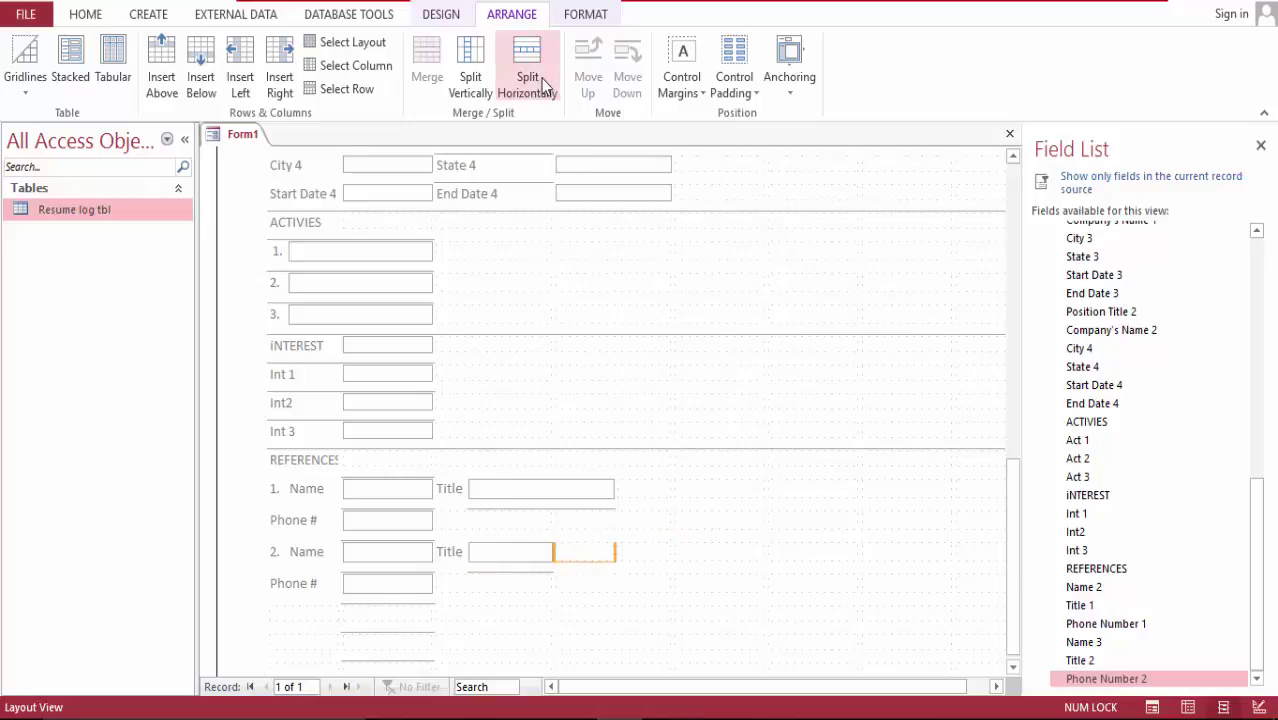
shift+click(511, 550)
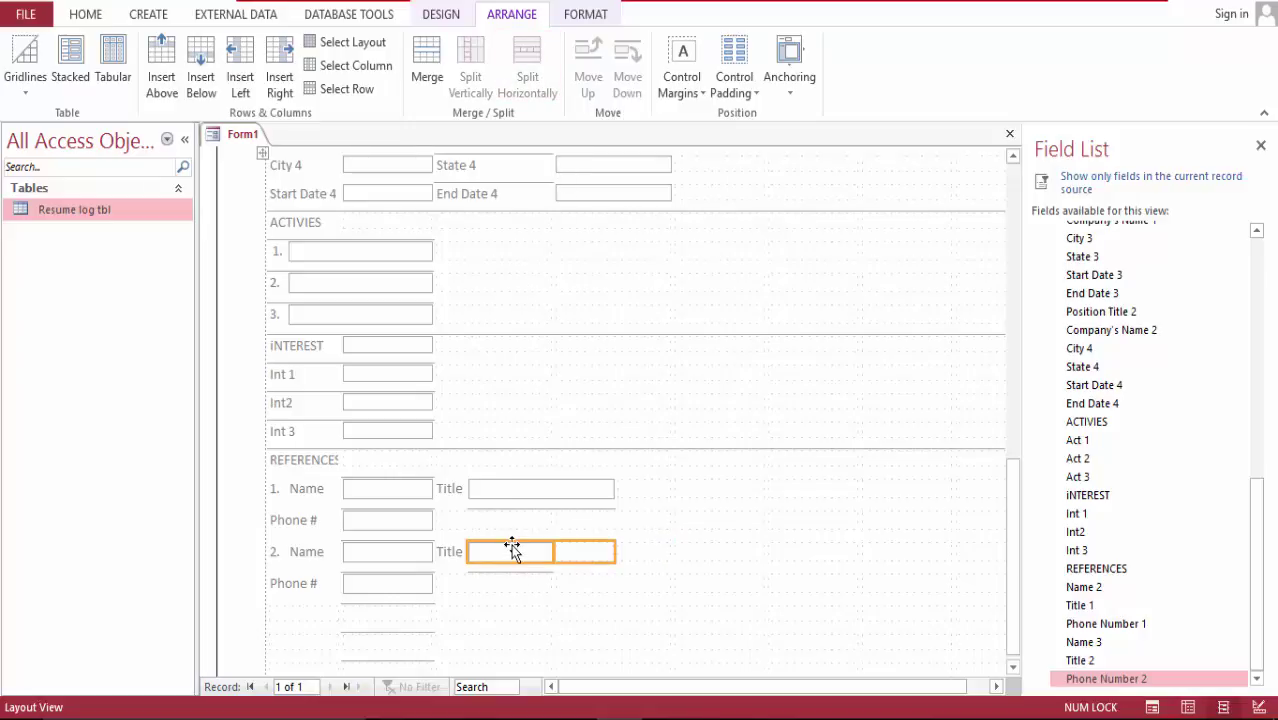
click(427, 65)
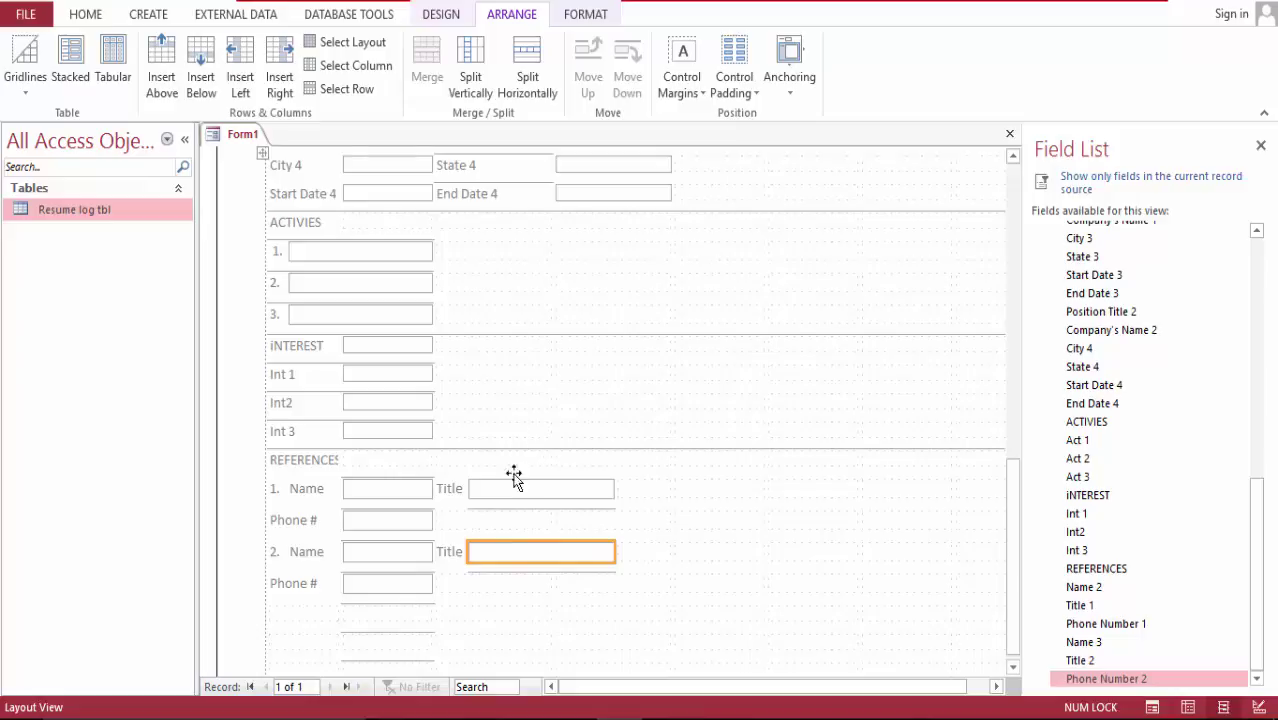
Step: Merge the second Phone # field with its split neighbouring cell
click(408, 586)
click(450, 588)
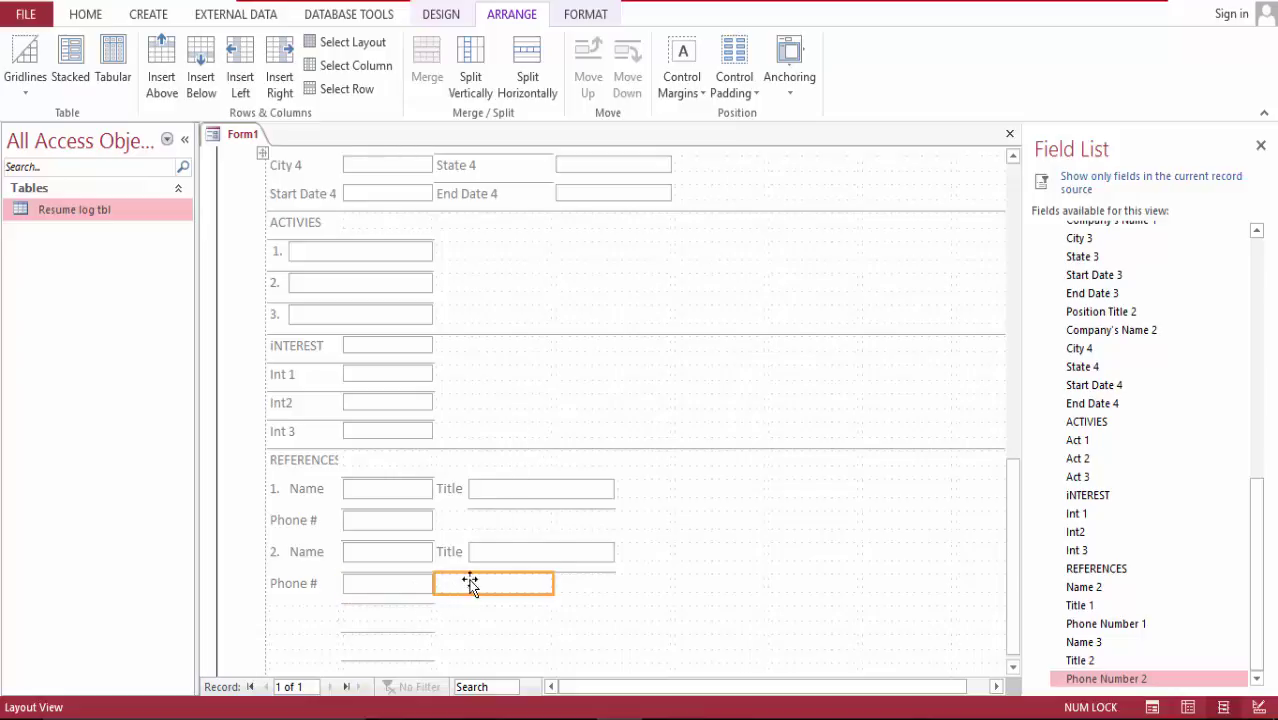
click(540, 68)
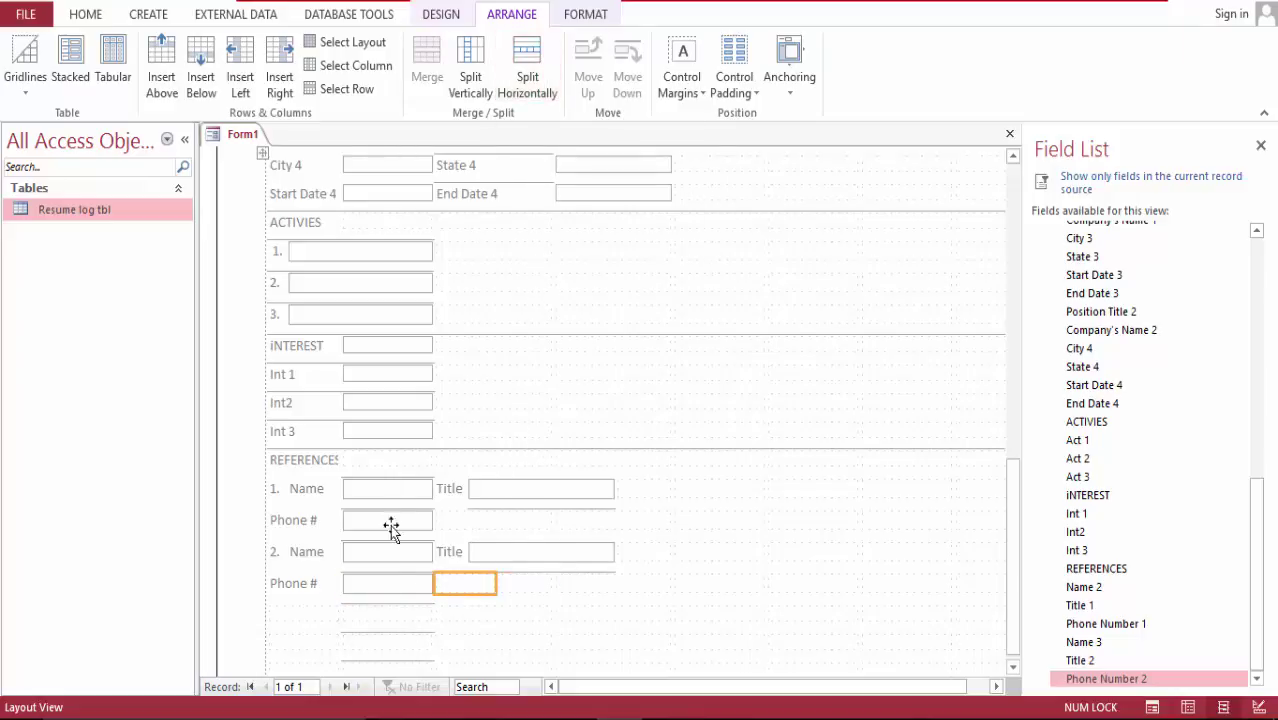
shift+click(382, 588)
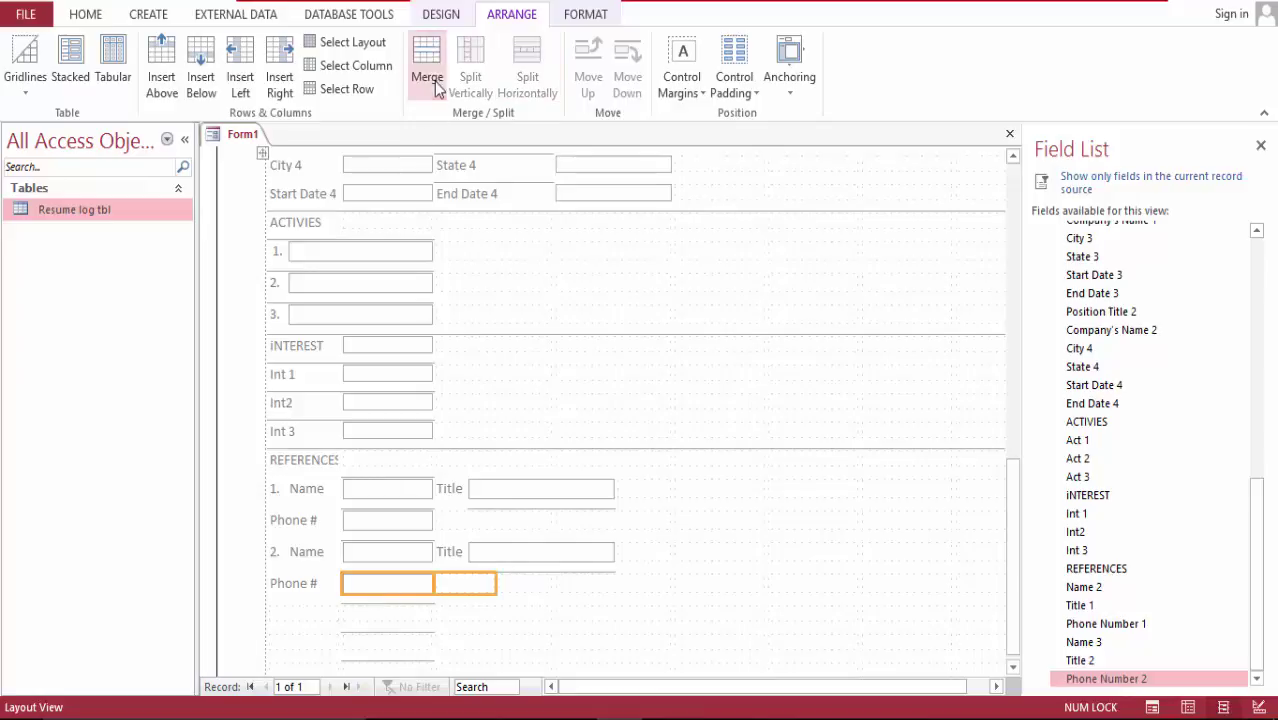
click(430, 70)
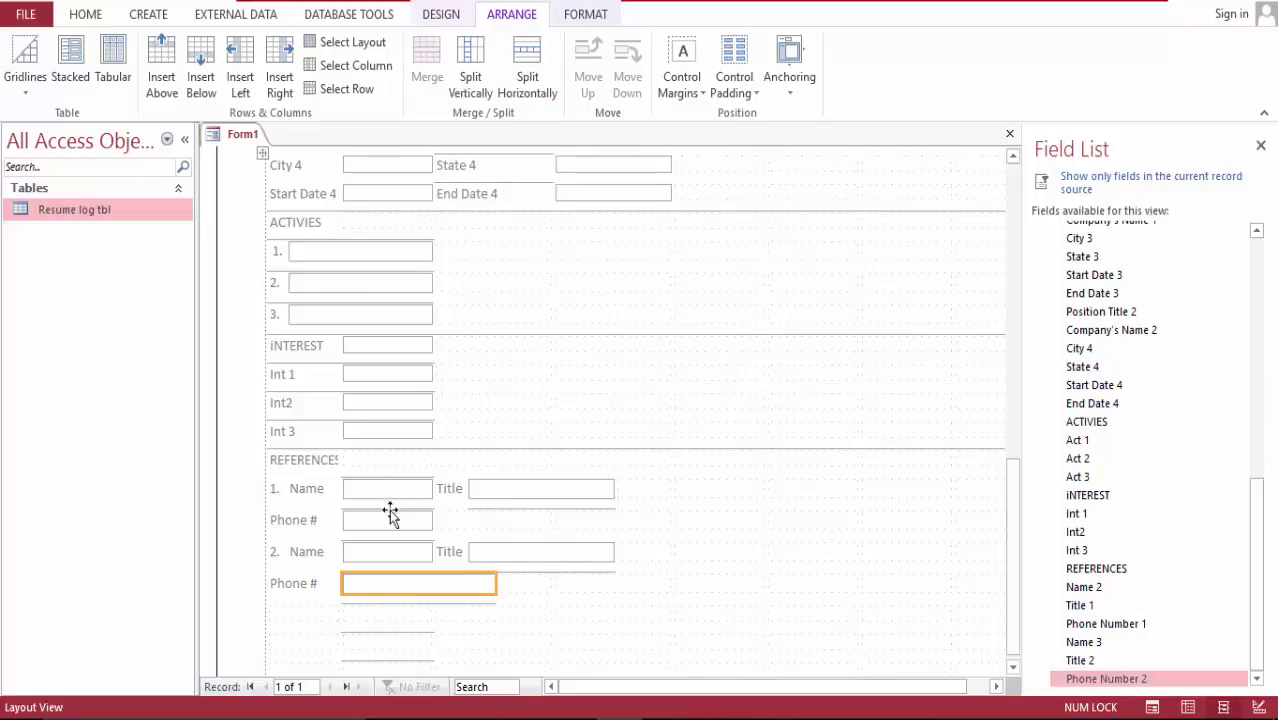
Step: Merge the first Phone # field with its split neighbouring cell
click(479, 521)
click(540, 55)
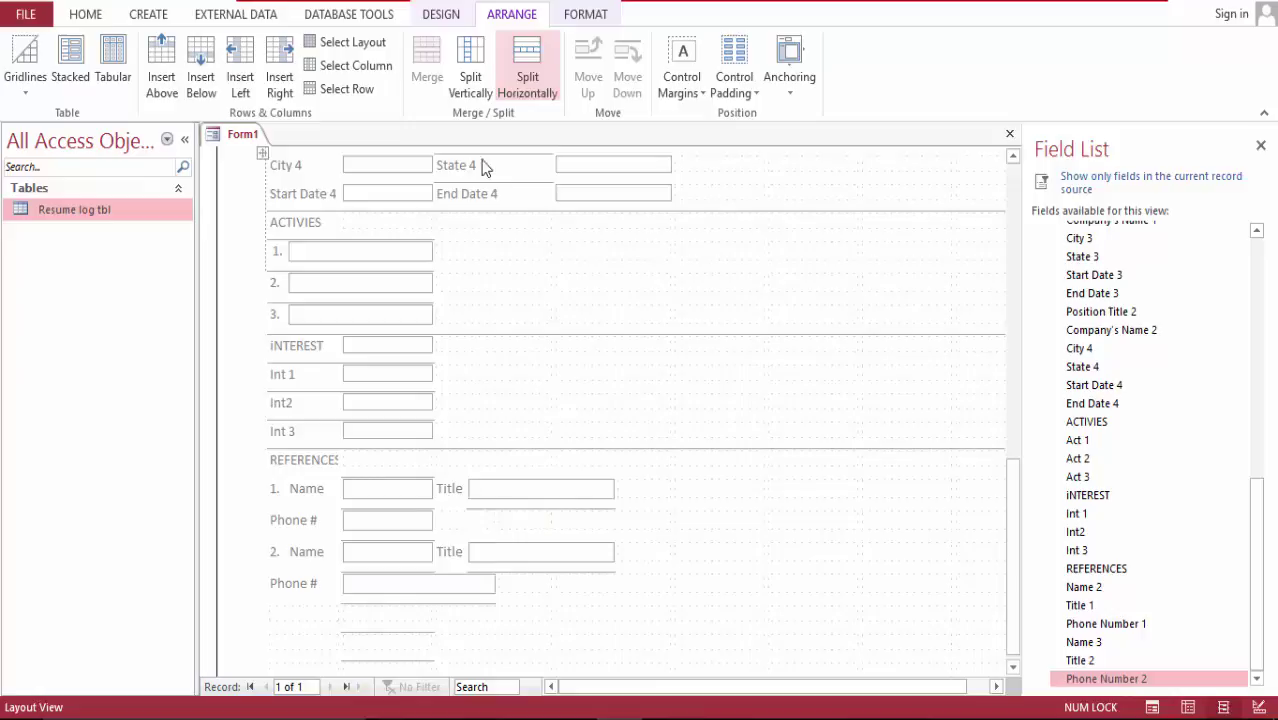
shift+click(394, 525)
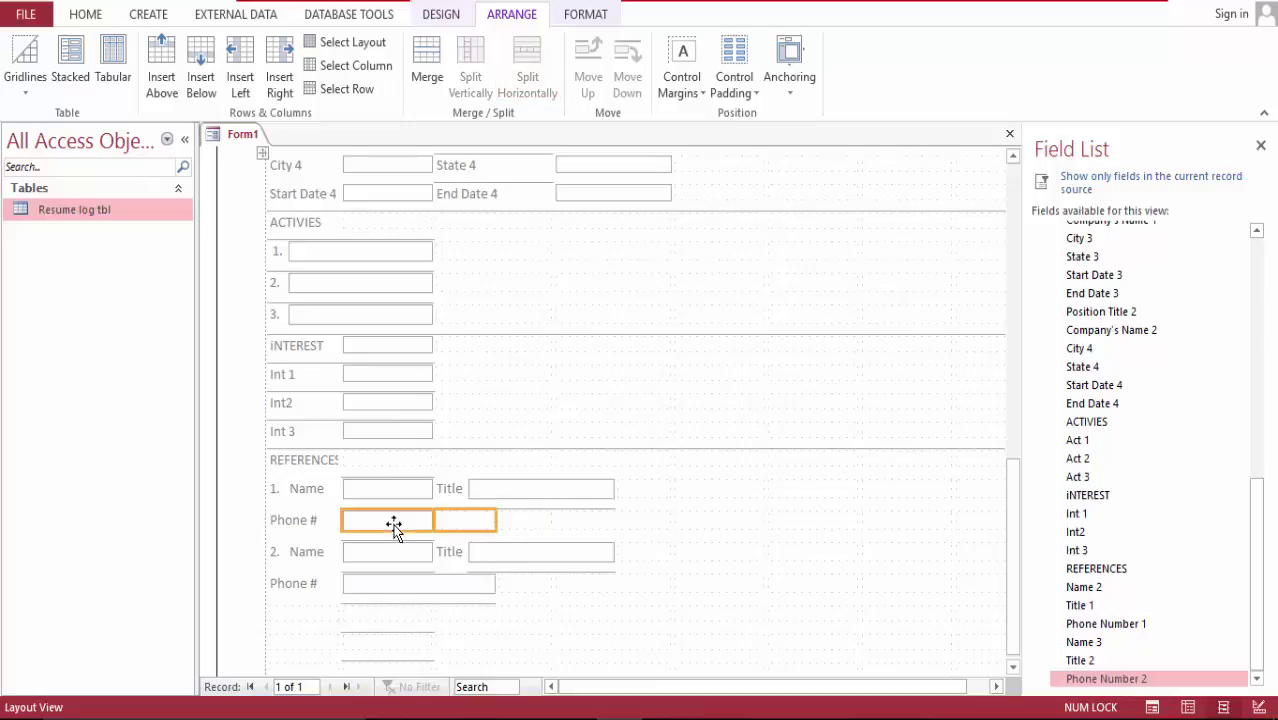
click(430, 54)
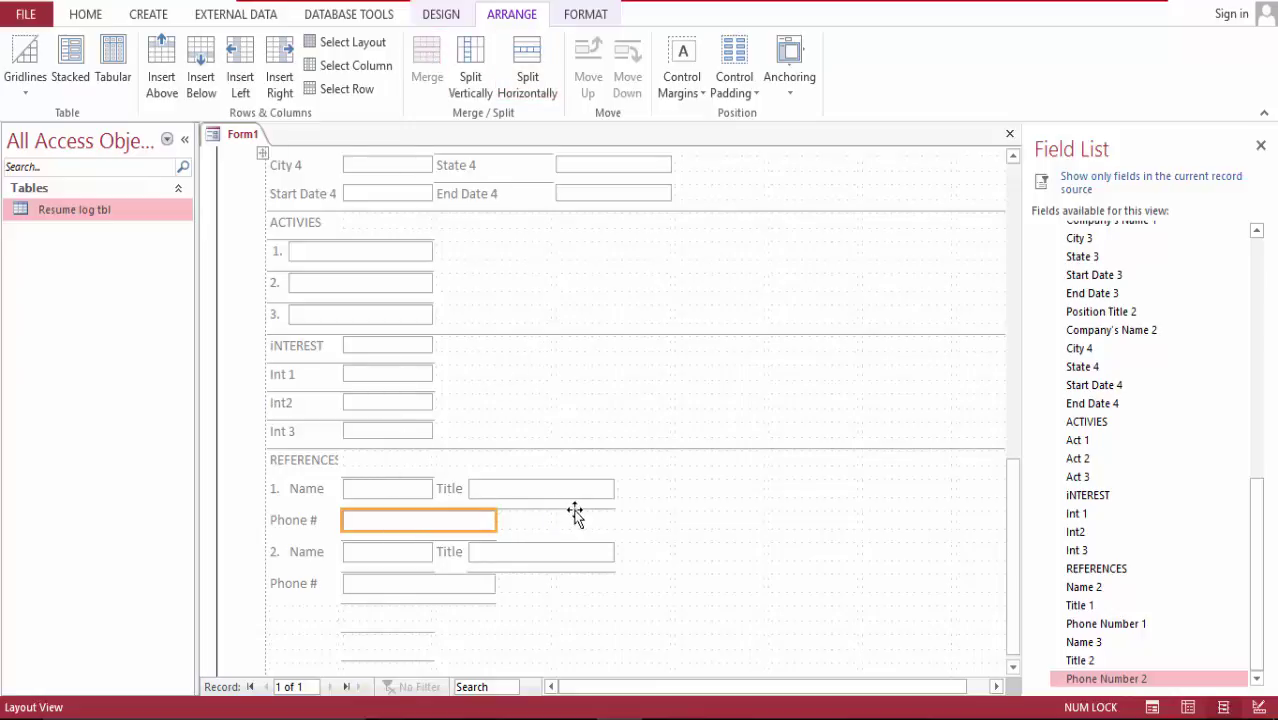
drag(1012, 548, 1040, 537)
Step: Rename the Int 1 label to '1.' and split its cell twice to narrow it
scroll(1040, 542, down, 1)
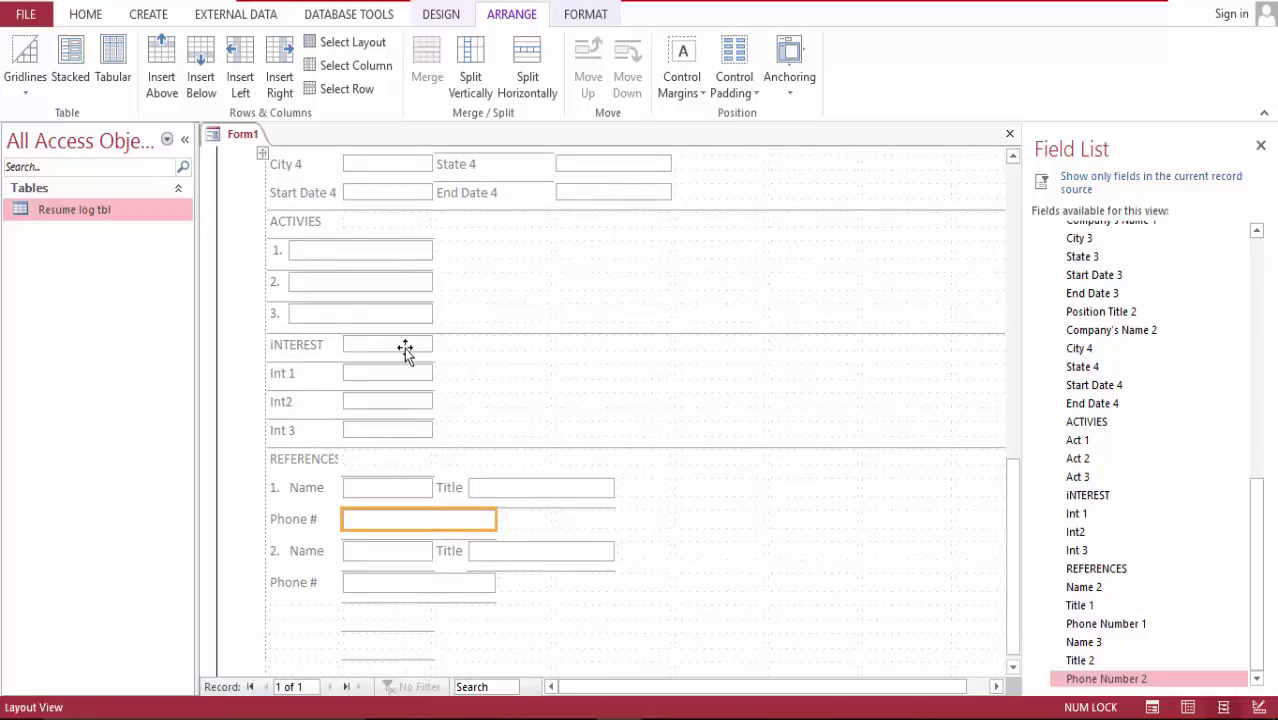
click(310, 372)
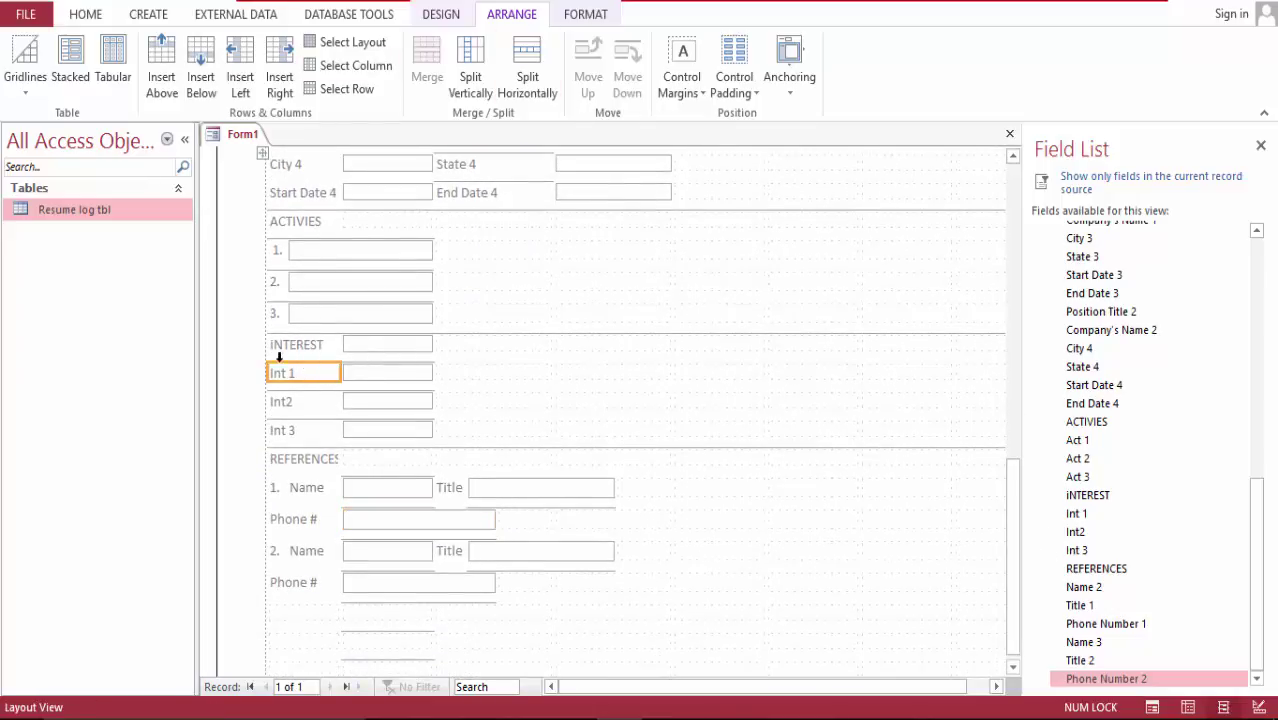
click(301, 376)
double_click(301, 376)
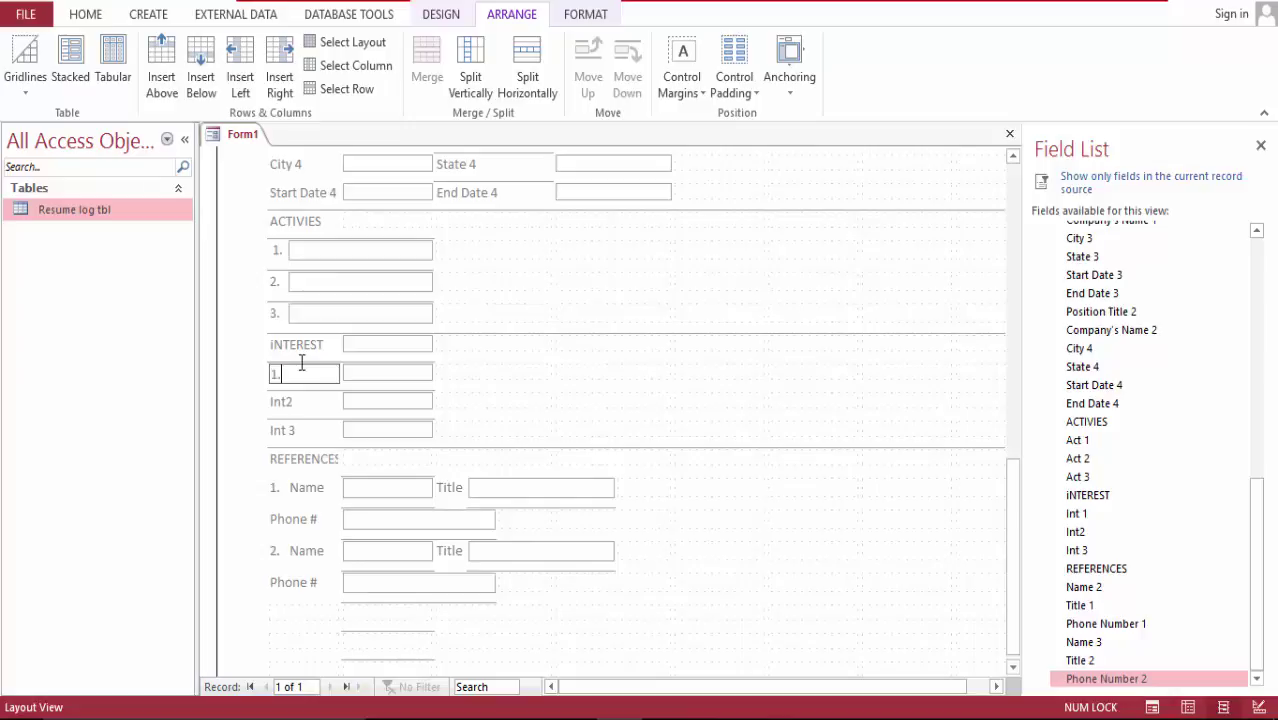
click(288, 408)
click(314, 369)
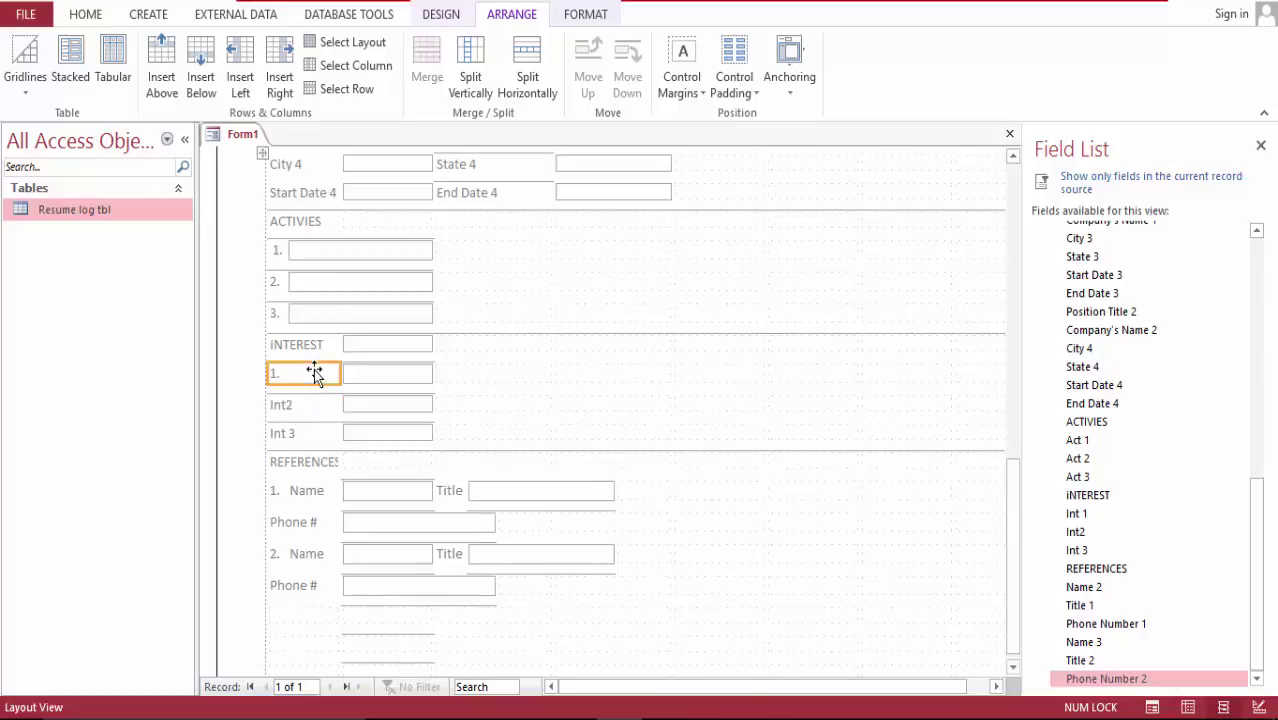
click(527, 70)
click(527, 70)
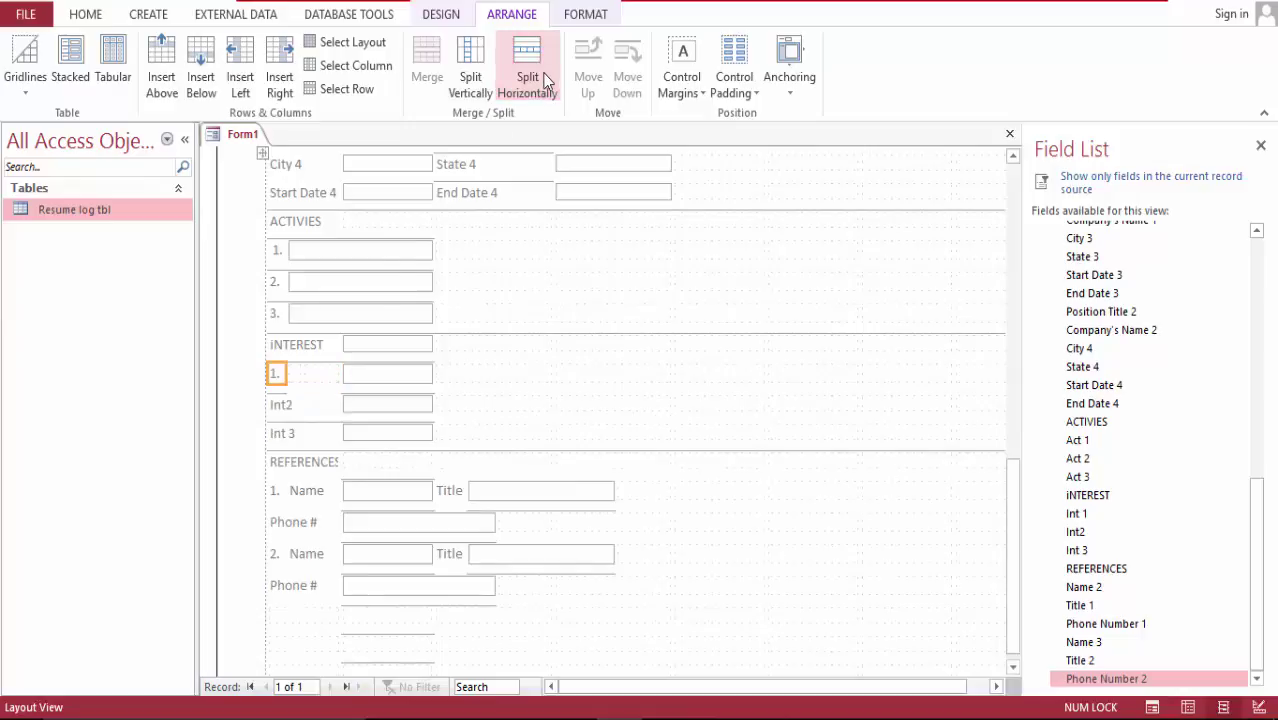
Step: Rename the Int2 and Int 3 labels to '2.' and '3.', then narrow the '2.' cell
click(292, 408)
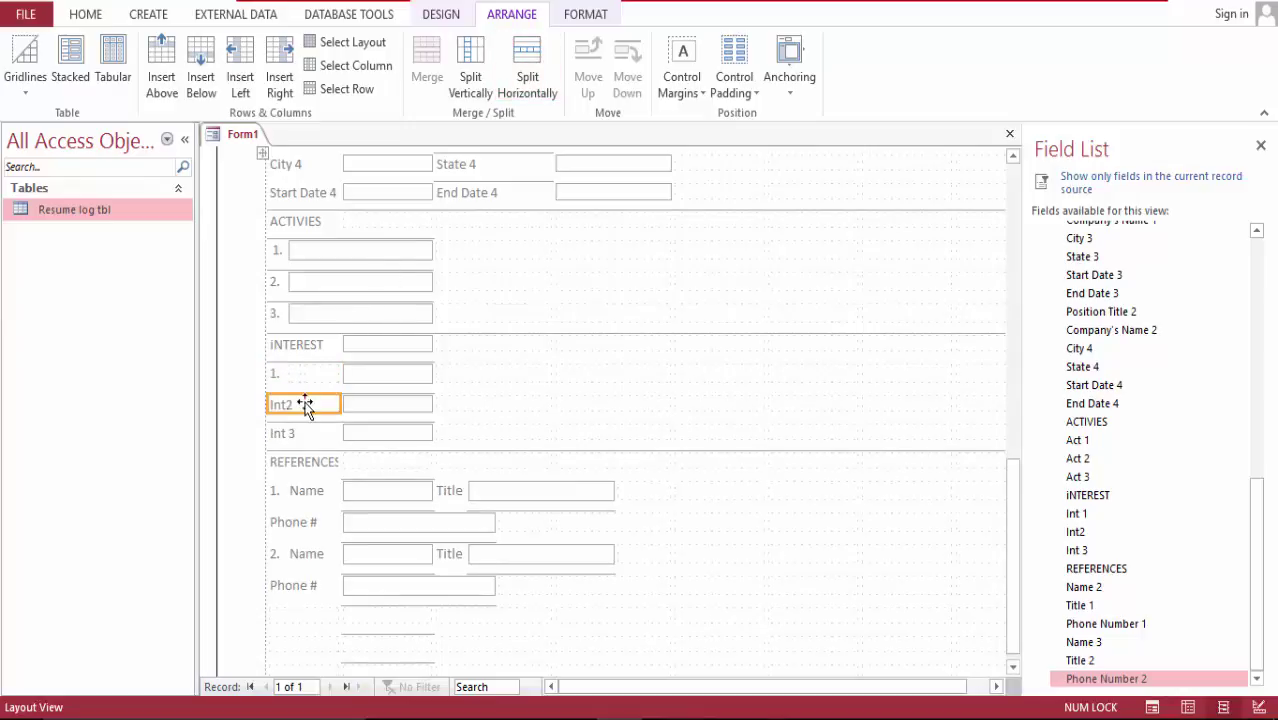
click(305, 404)
double_click(305, 404)
text(2.)
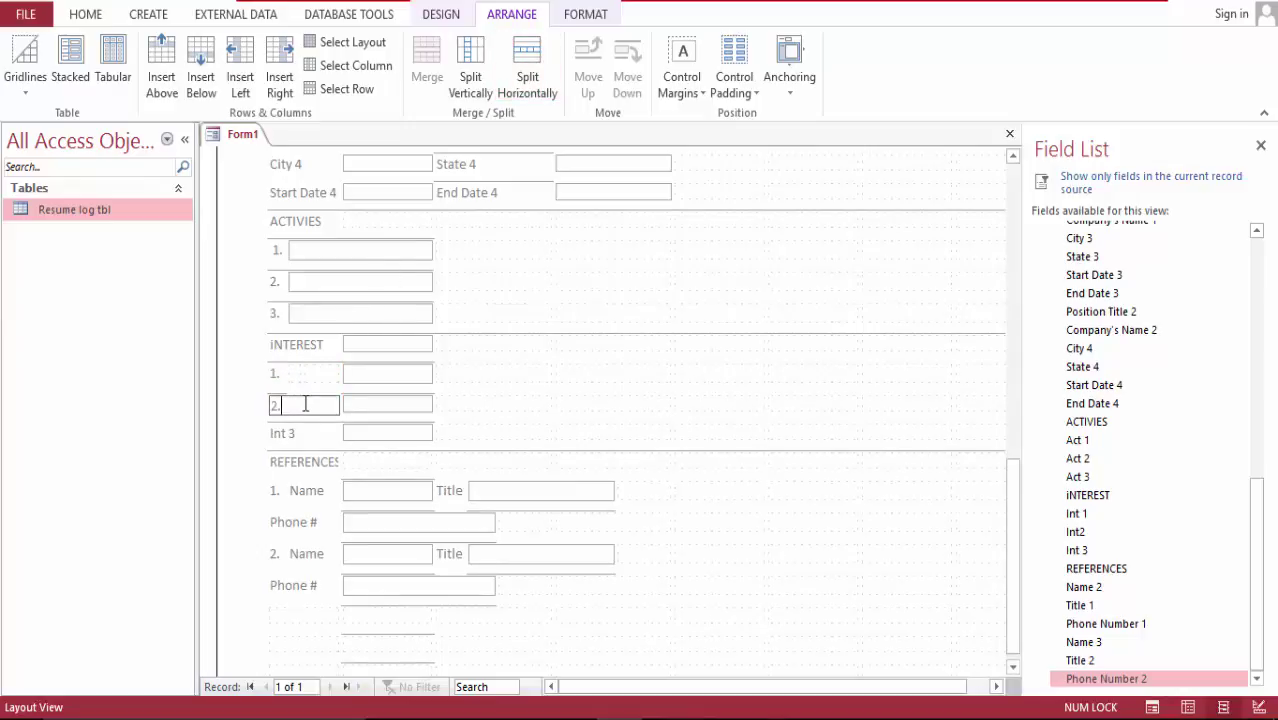
click(290, 435)
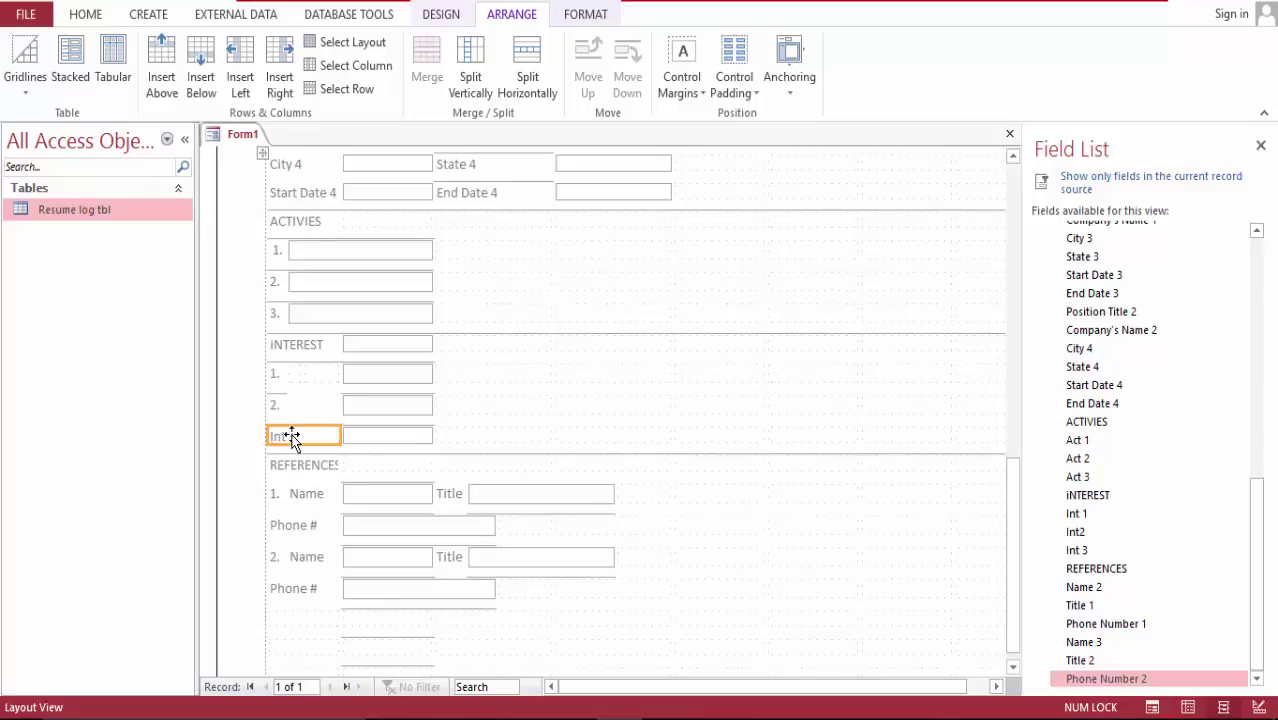
double_click(291, 436)
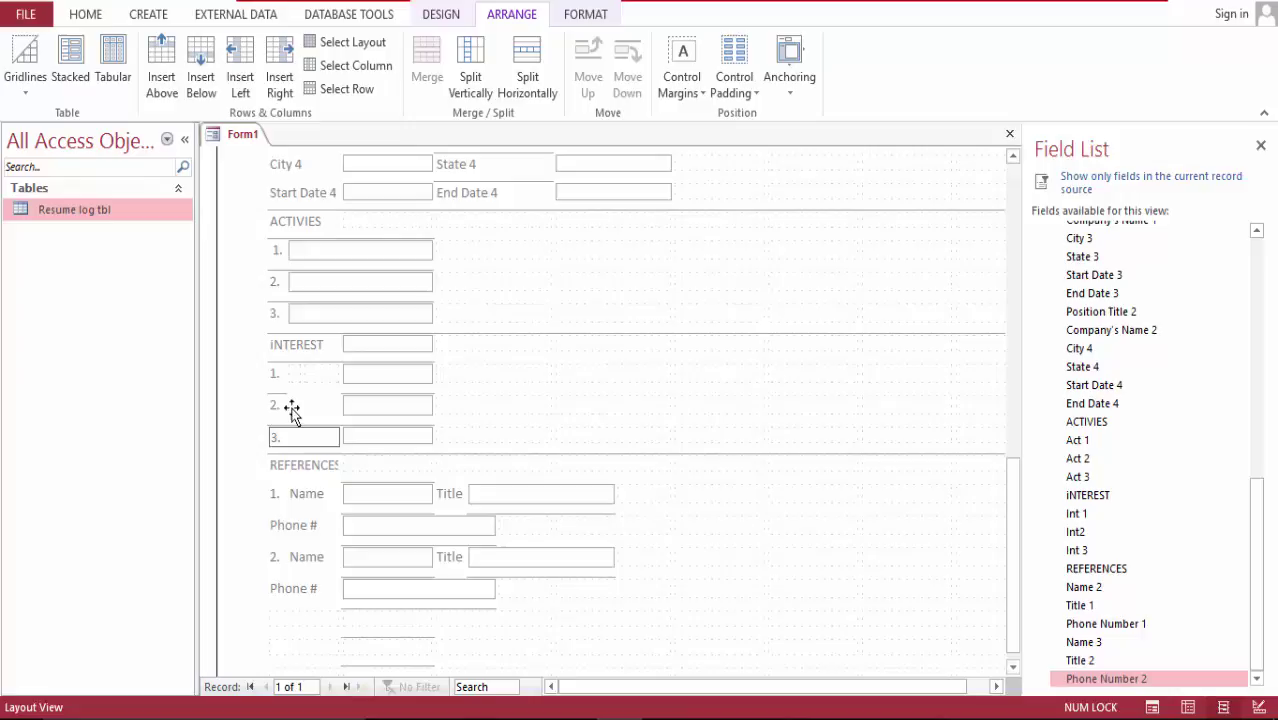
text(3.)
click(291, 408)
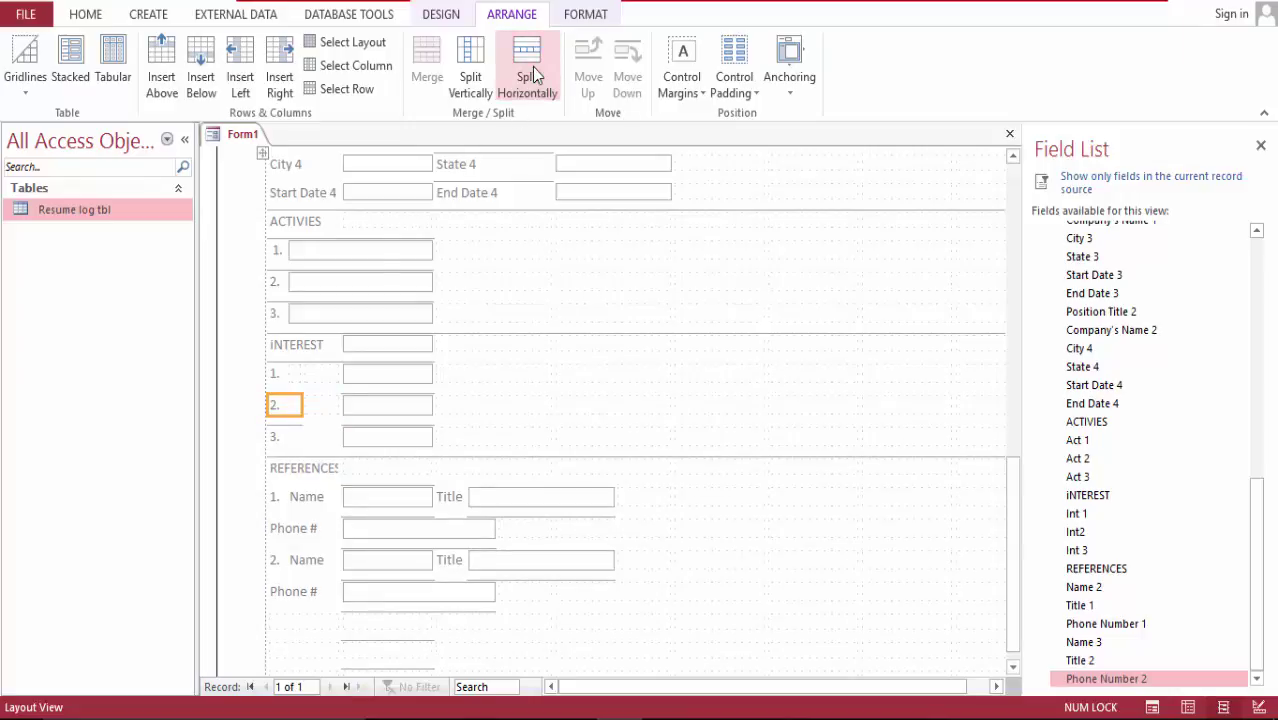
click(532, 67)
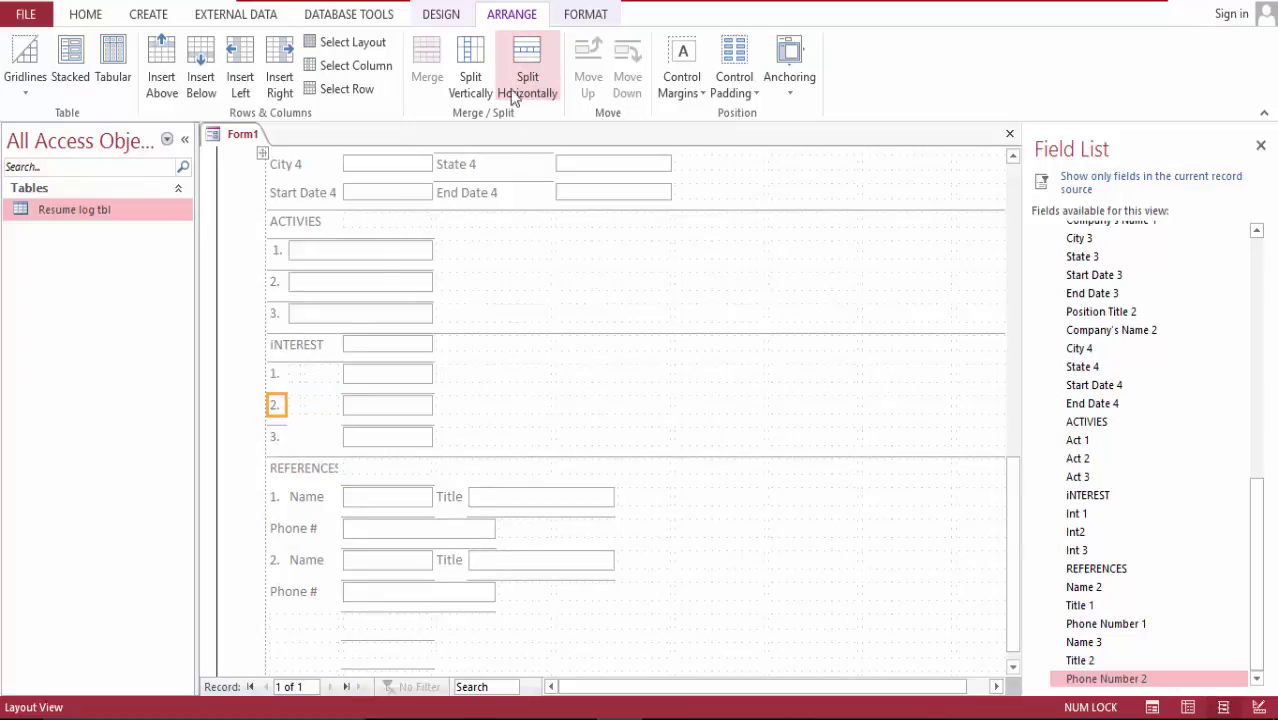
click(305, 440)
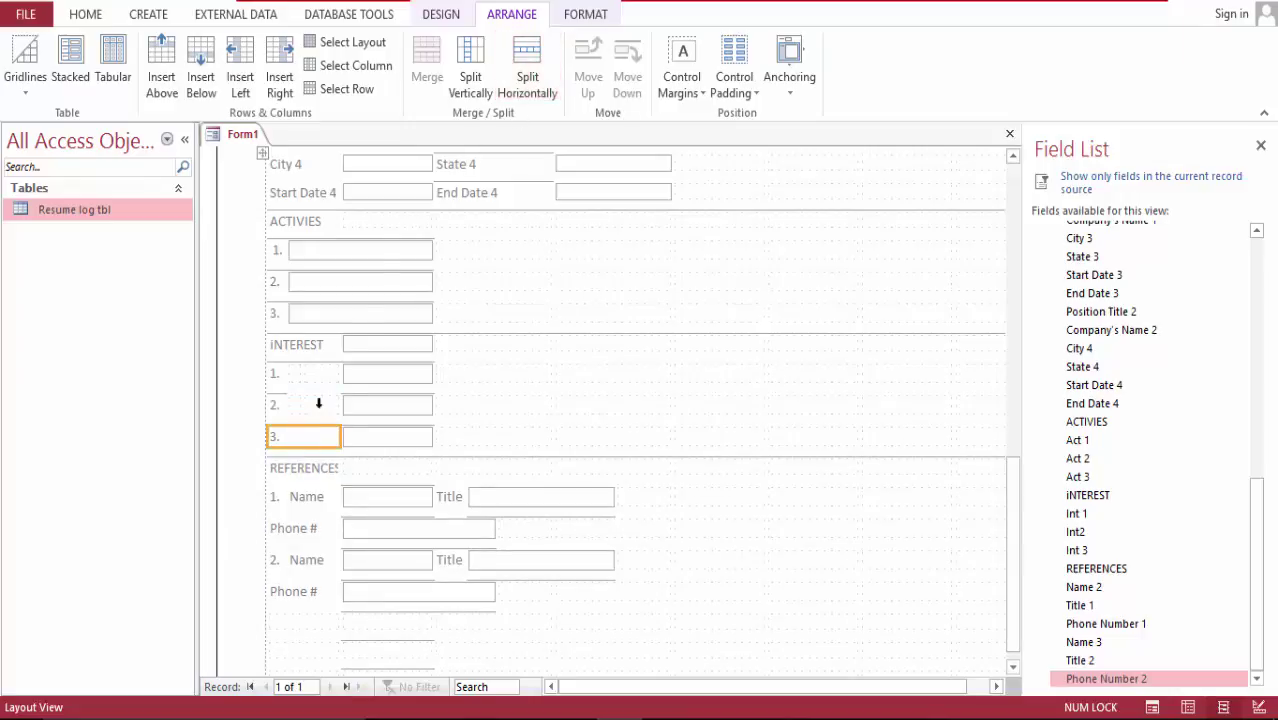
Step: Merge the empty cells in Interest rows 1–3 into one wide text box each
click(526, 66)
click(294, 376)
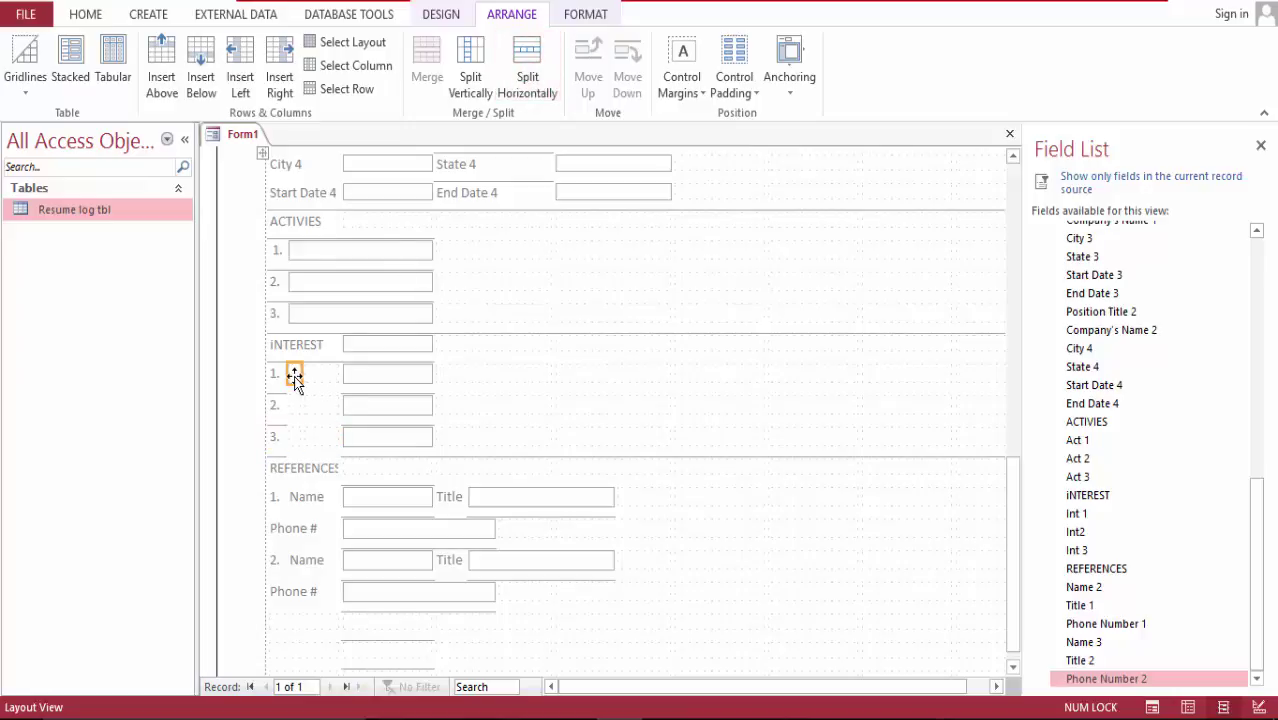
drag(299, 373, 405, 373)
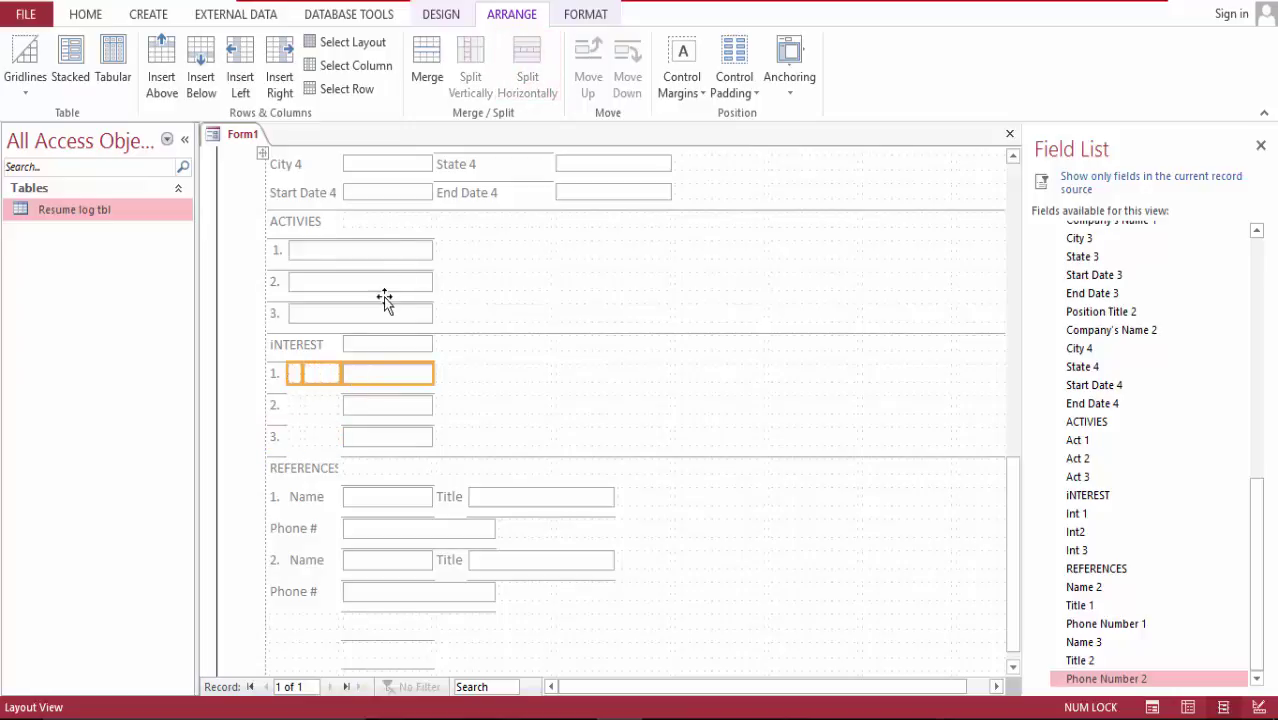
click(427, 57)
click(296, 407)
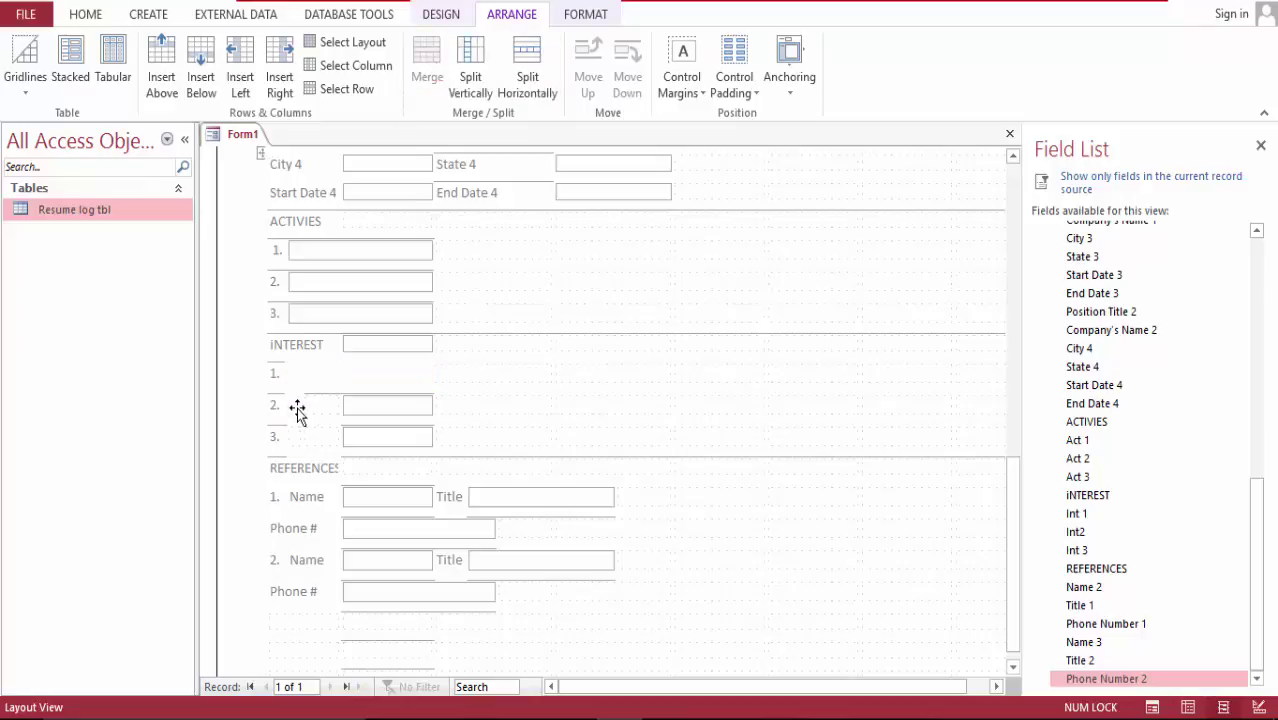
drag(316, 407, 395, 408)
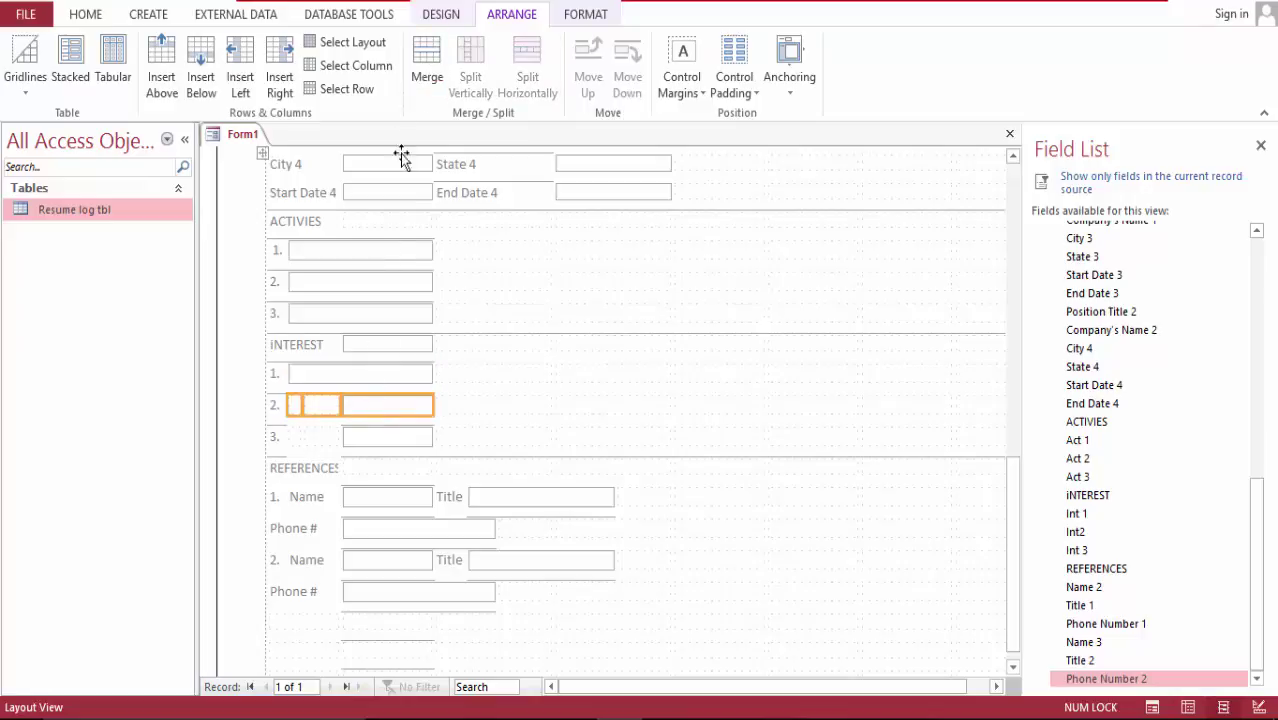
click(430, 62)
click(315, 435)
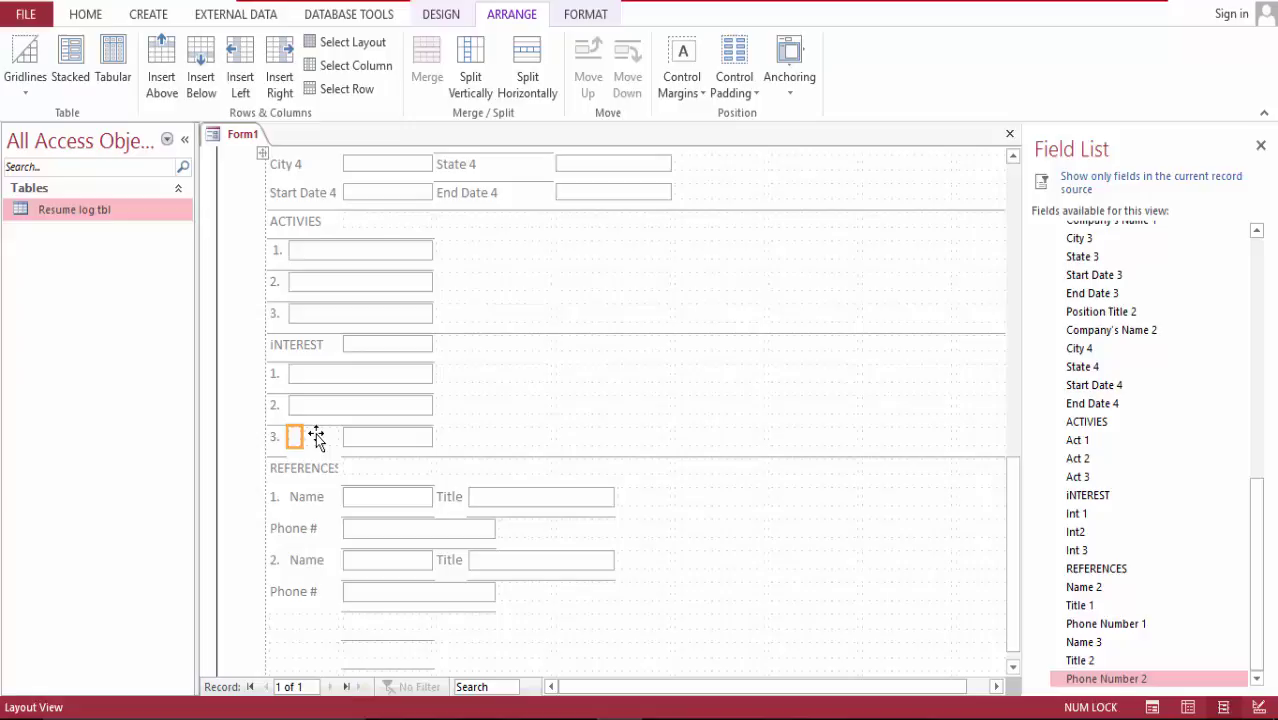
shift+click(297, 436)
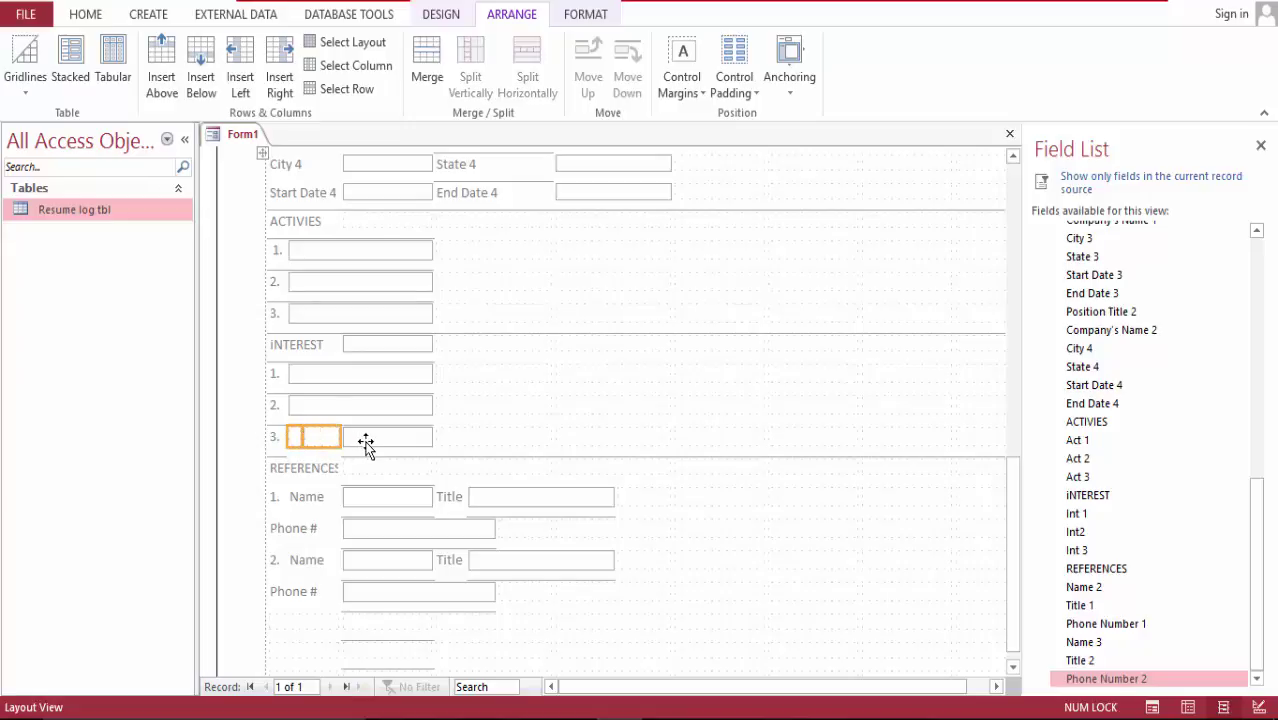
click(427, 62)
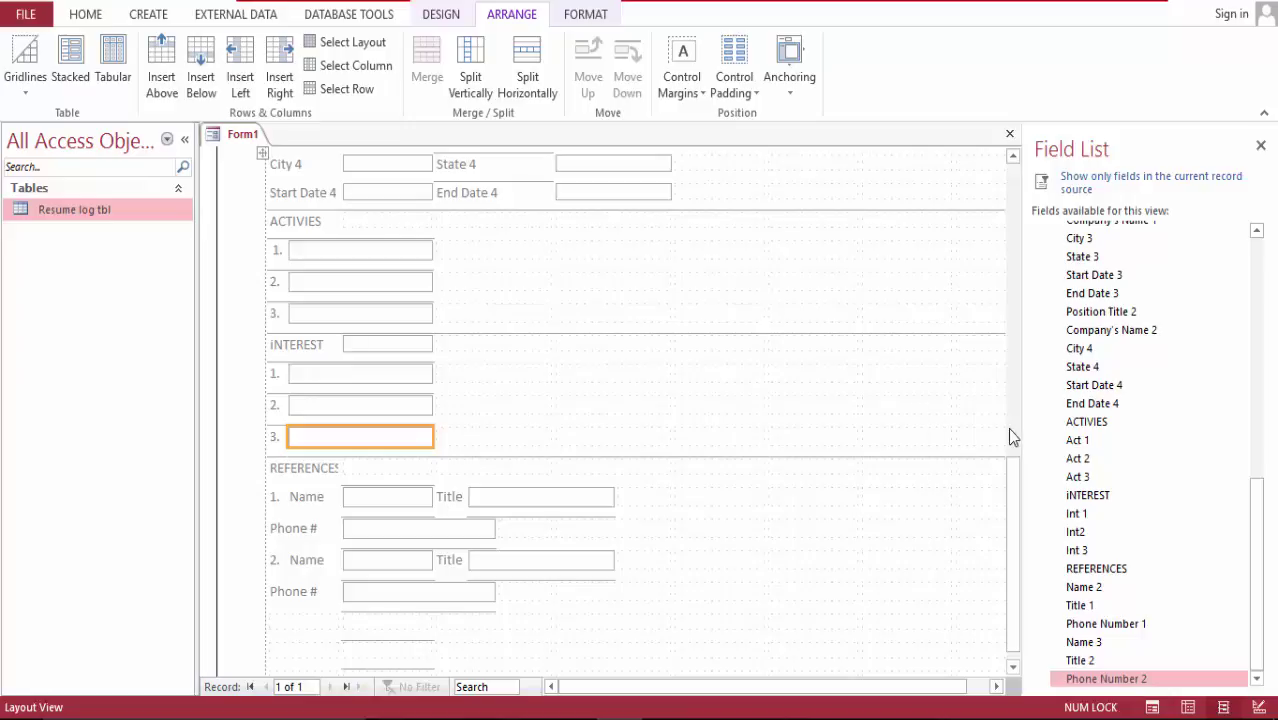
Step: Replace the section label's lowercase first letter with a capital I so it reads INTEREST
click(292, 342)
double_click(272, 345)
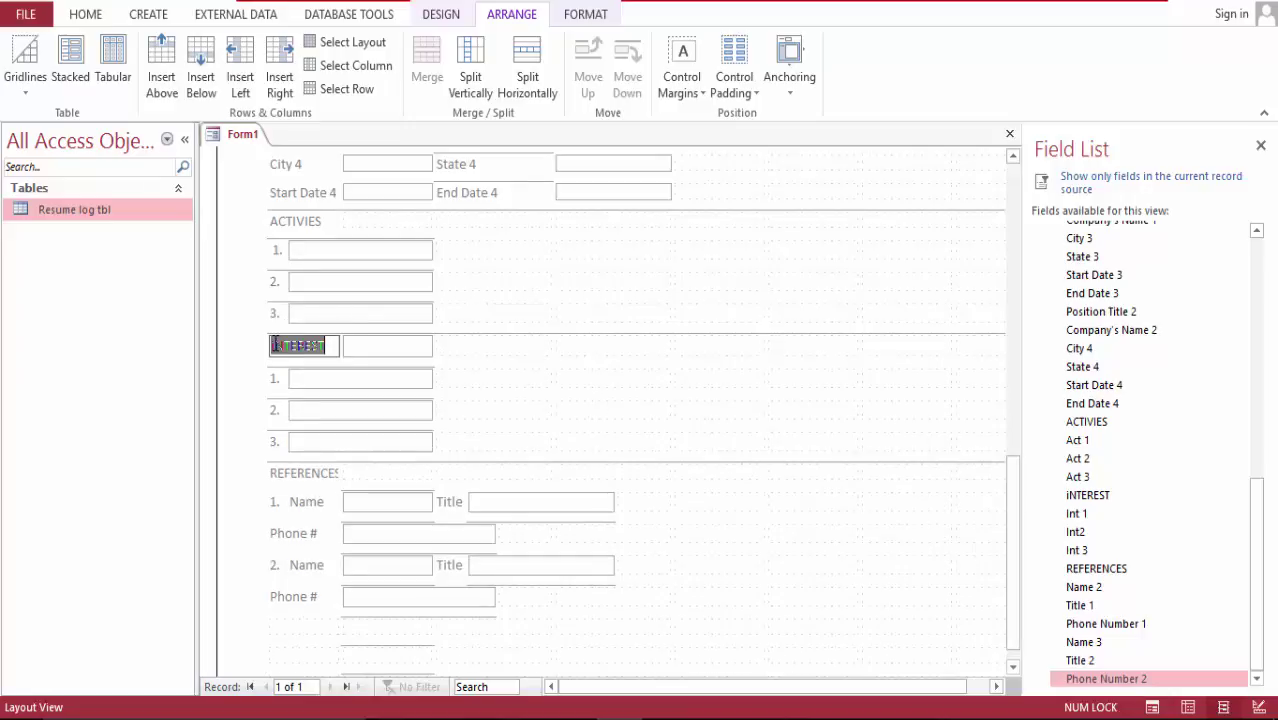
click(276, 344)
key(Delete)
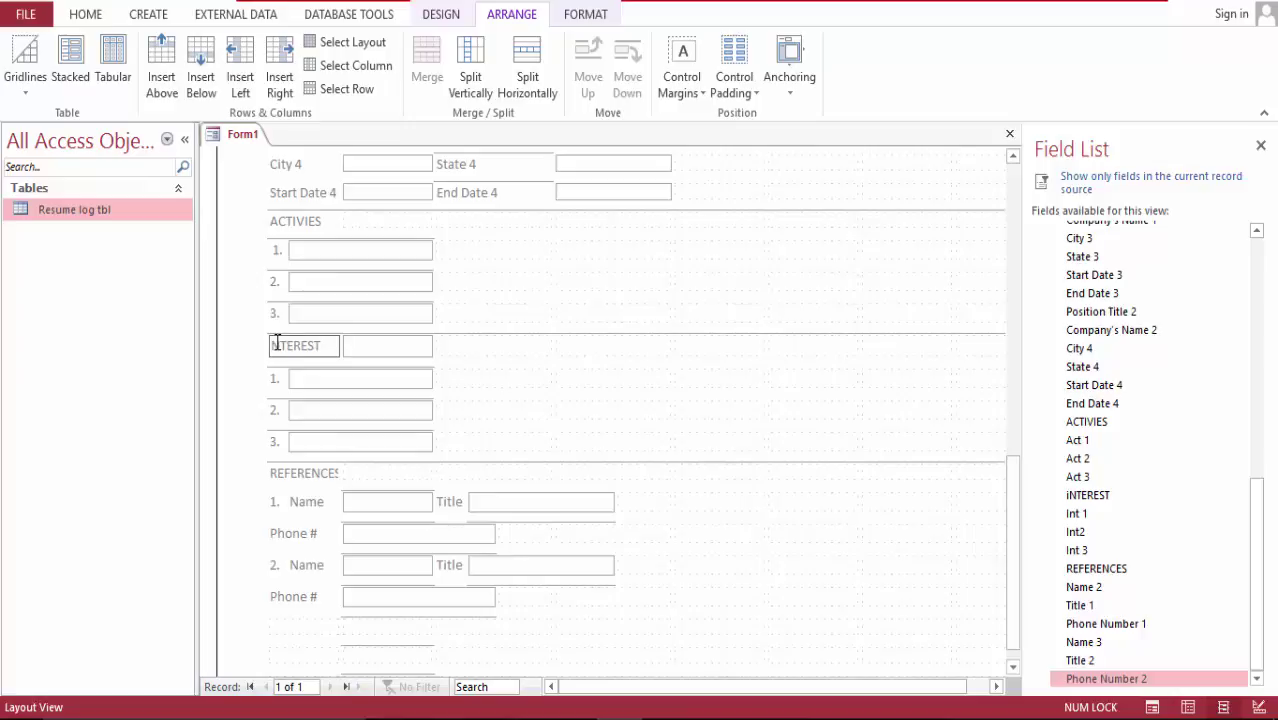
text(I)
drag(1017, 476, 1028, 205)
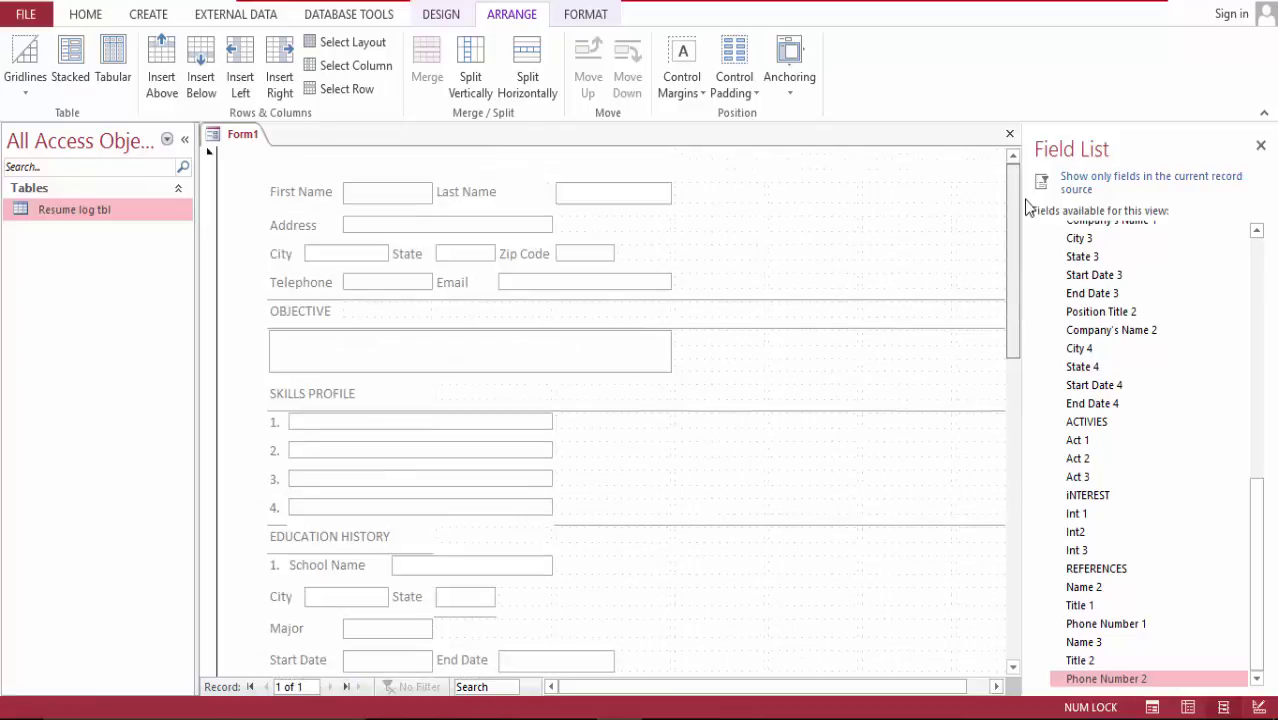
Step: Switch the resume form to Form View and scroll down to the References section
click(88, 16)
click(20, 55)
click(21, 52)
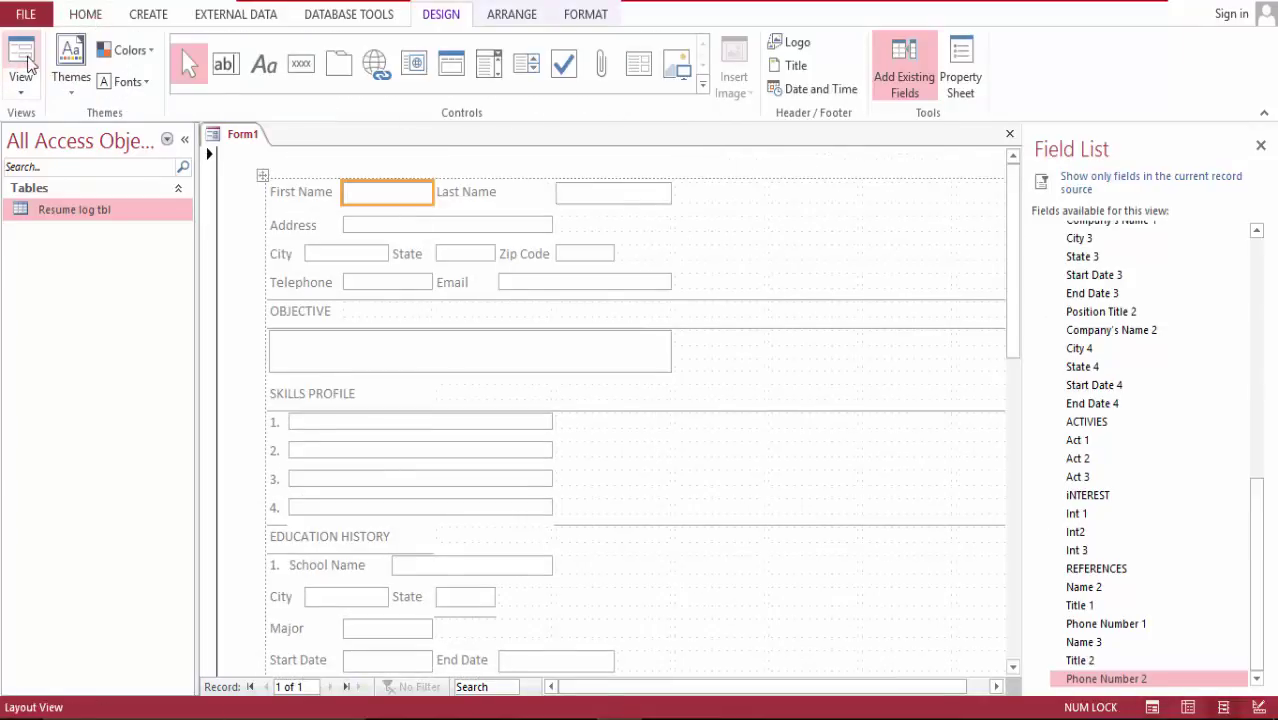
click(22, 55)
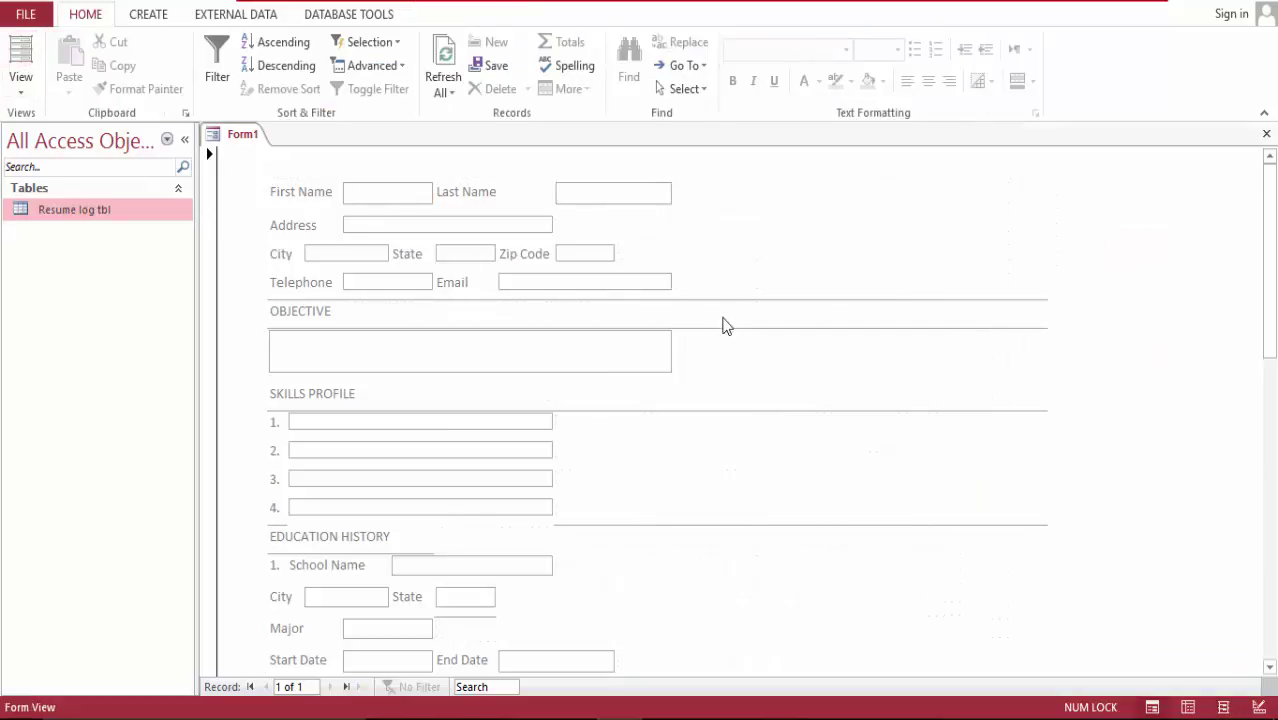
drag(1272, 206, 1274, 527)
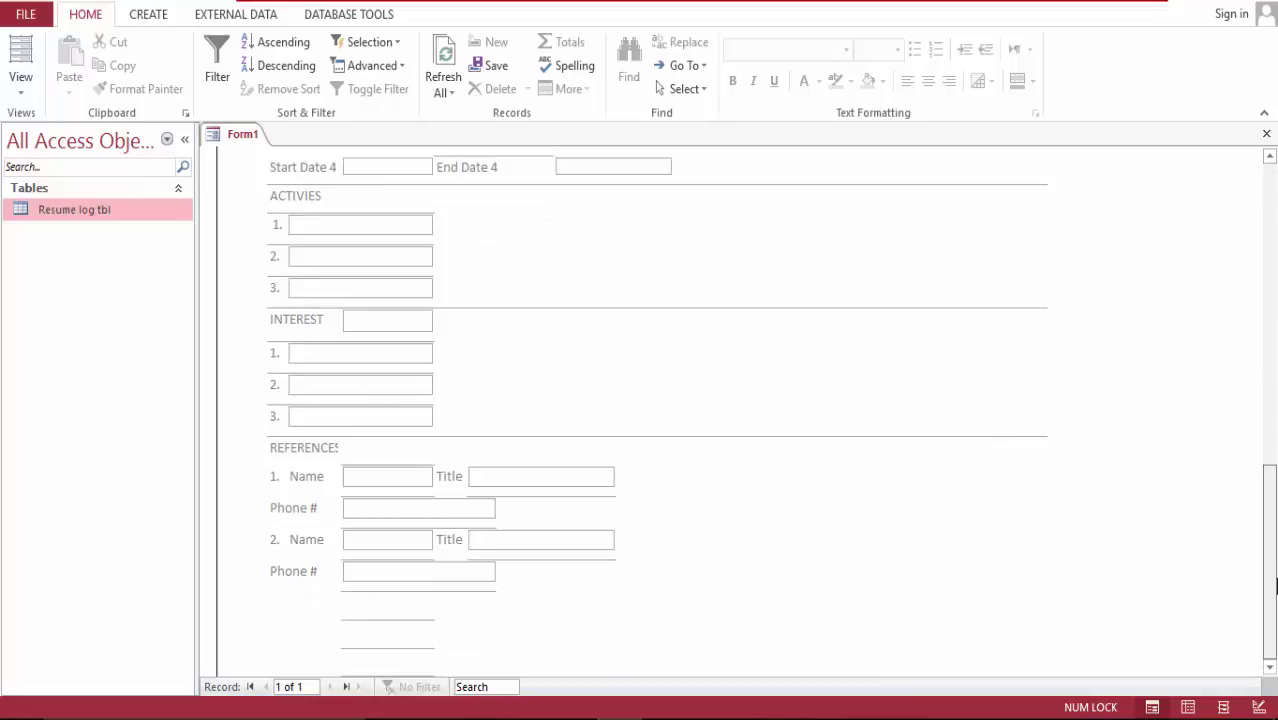
Step: In Layout View, select all controls and set Gridlines to None
drag(1274, 527, 1274, 224)
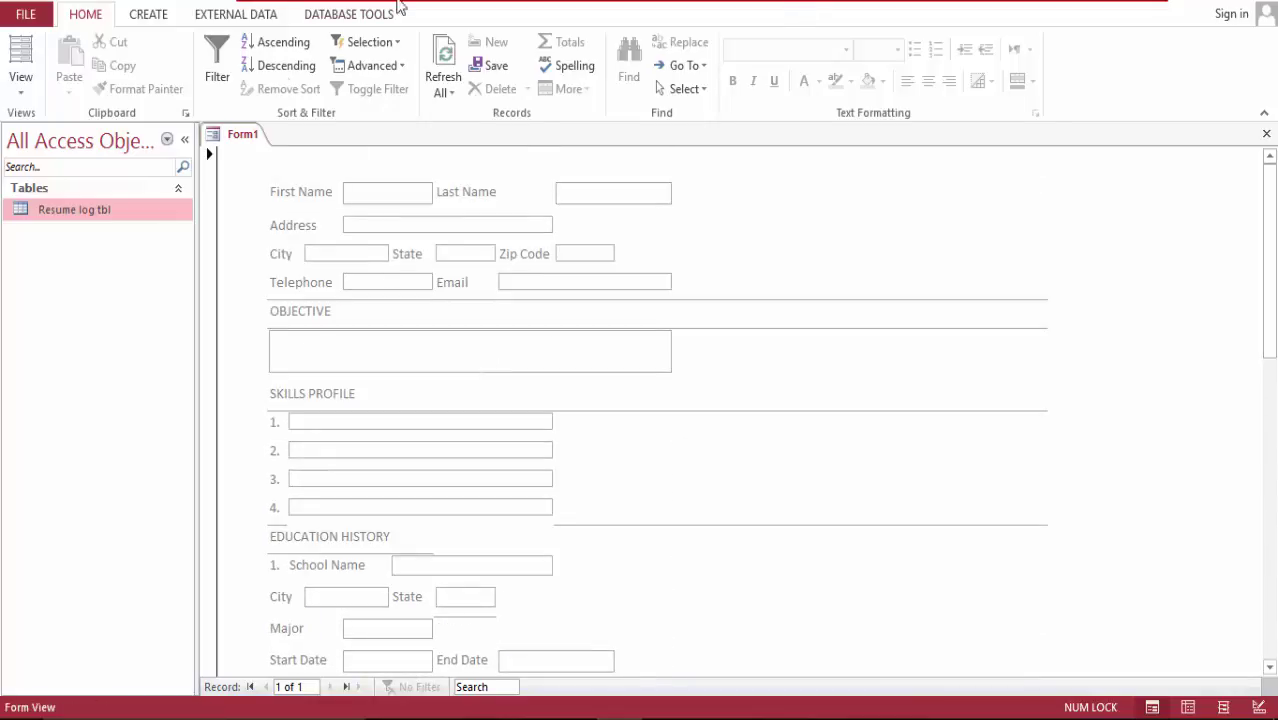
click(20, 52)
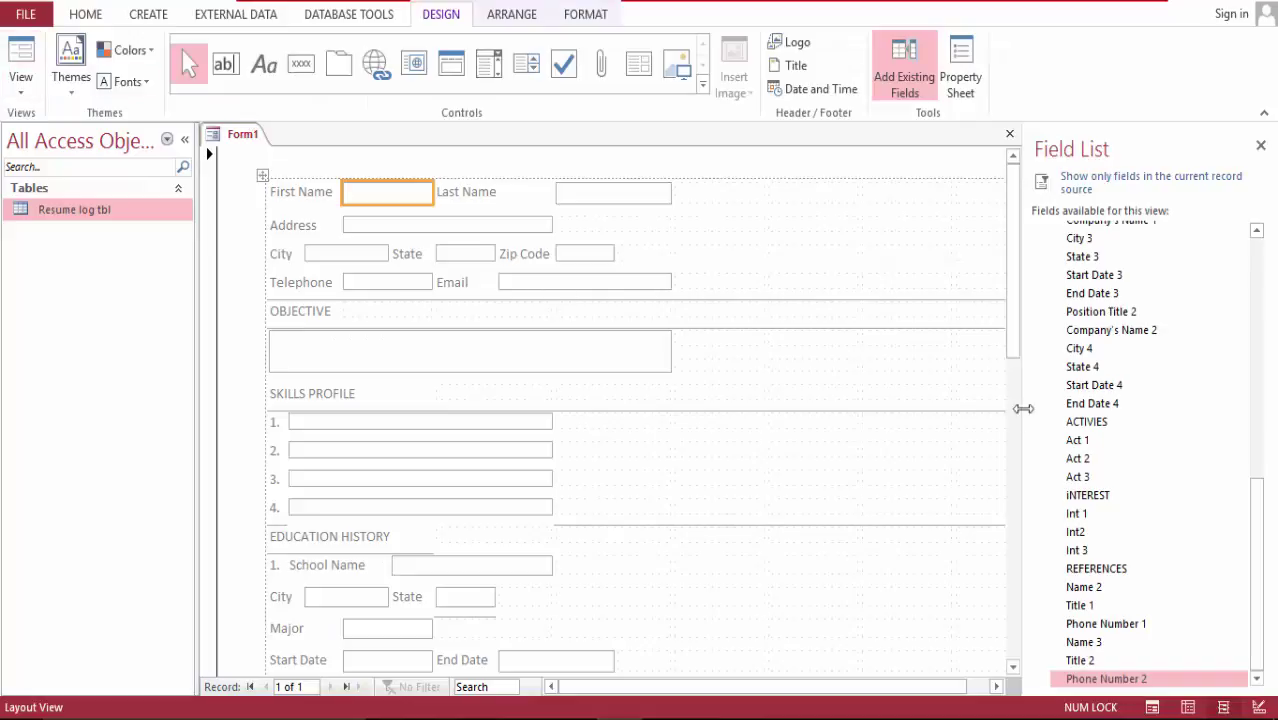
drag(1010, 276, 1058, 545)
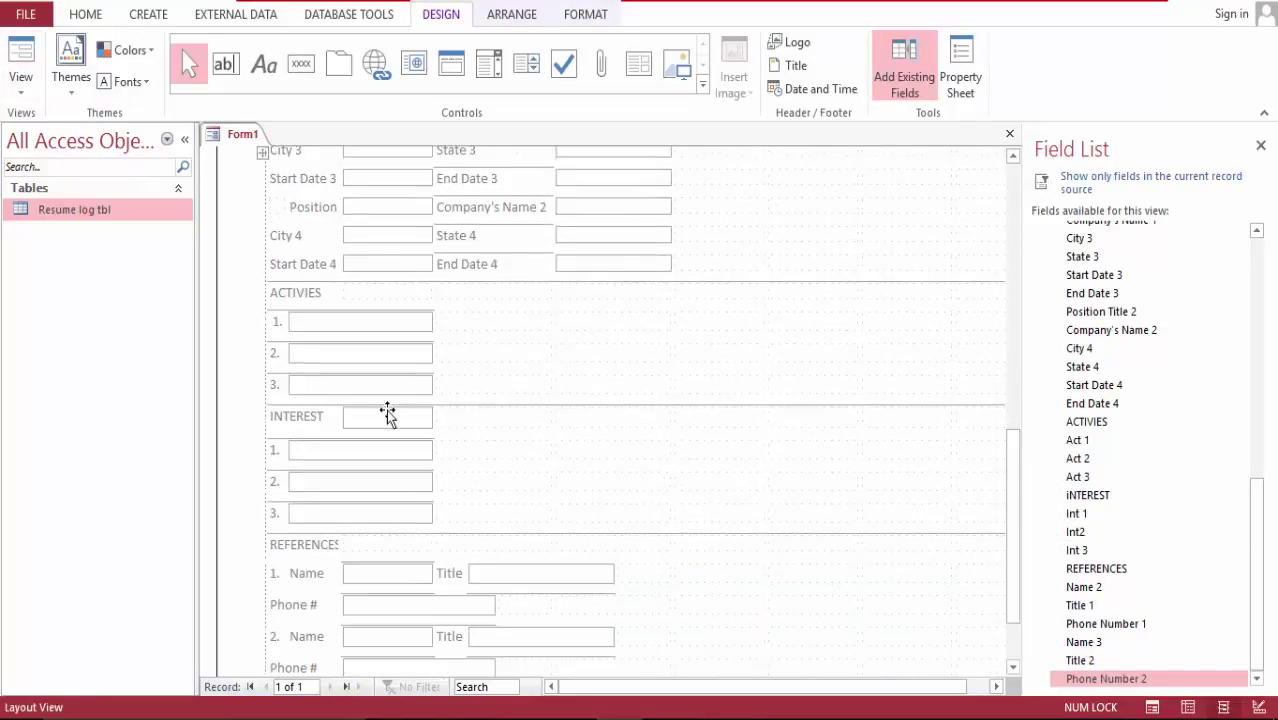
click(283, 321)
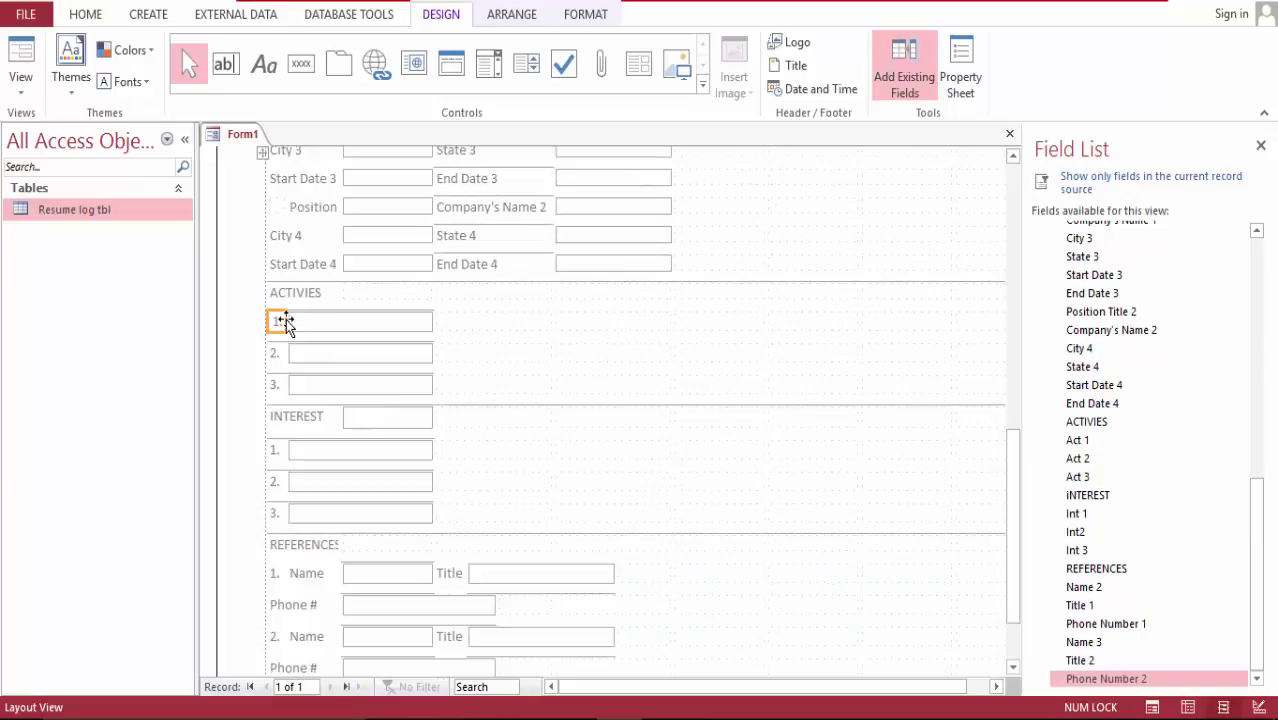
key(ctrl+a)
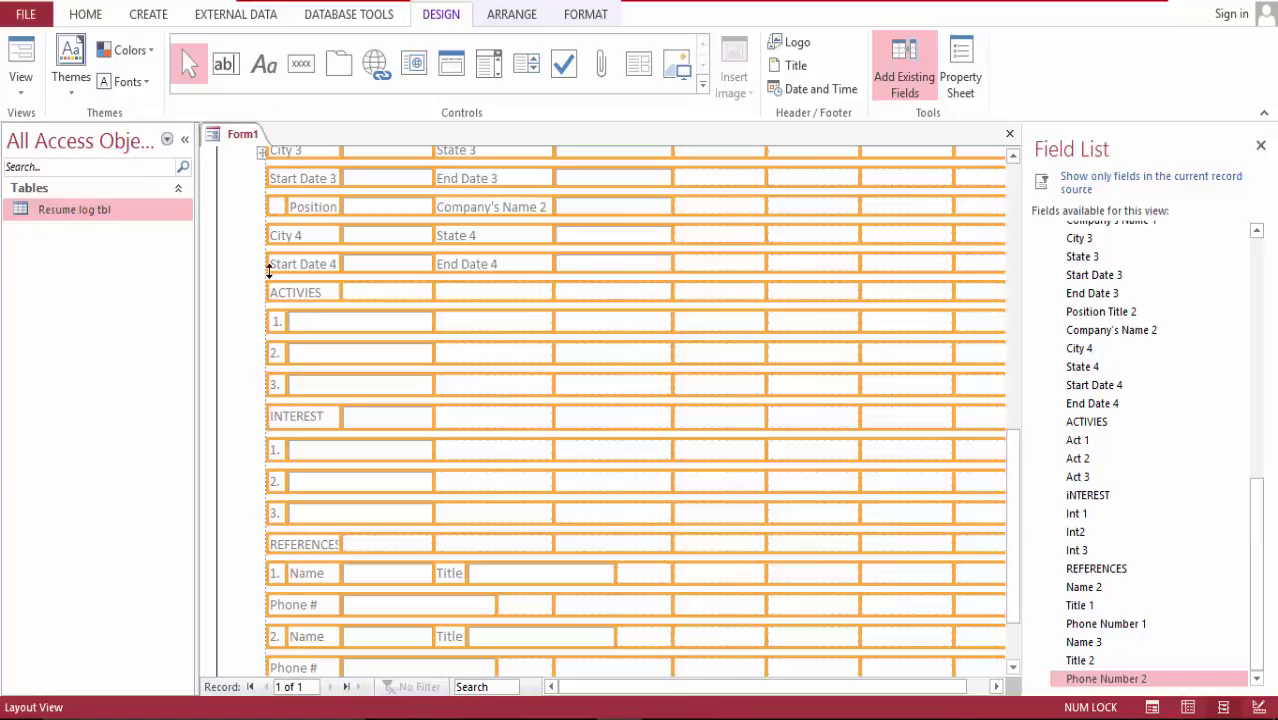
click(511, 15)
click(25, 88)
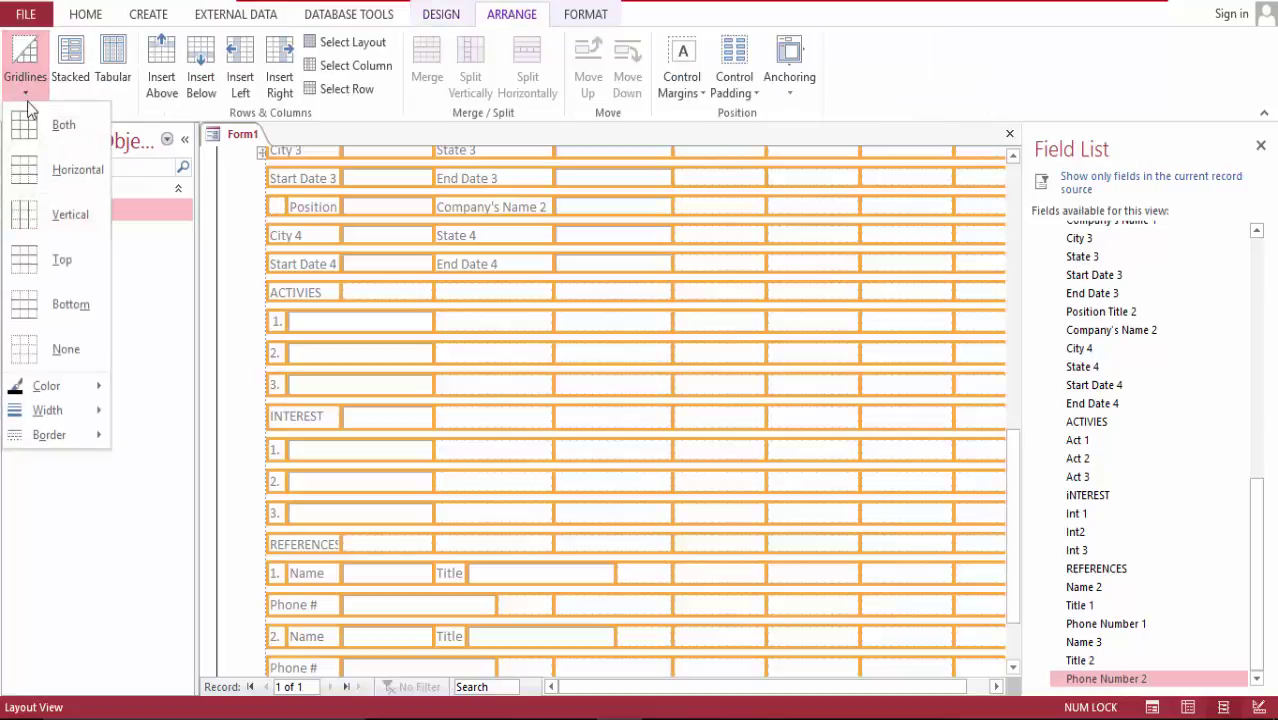
click(79, 344)
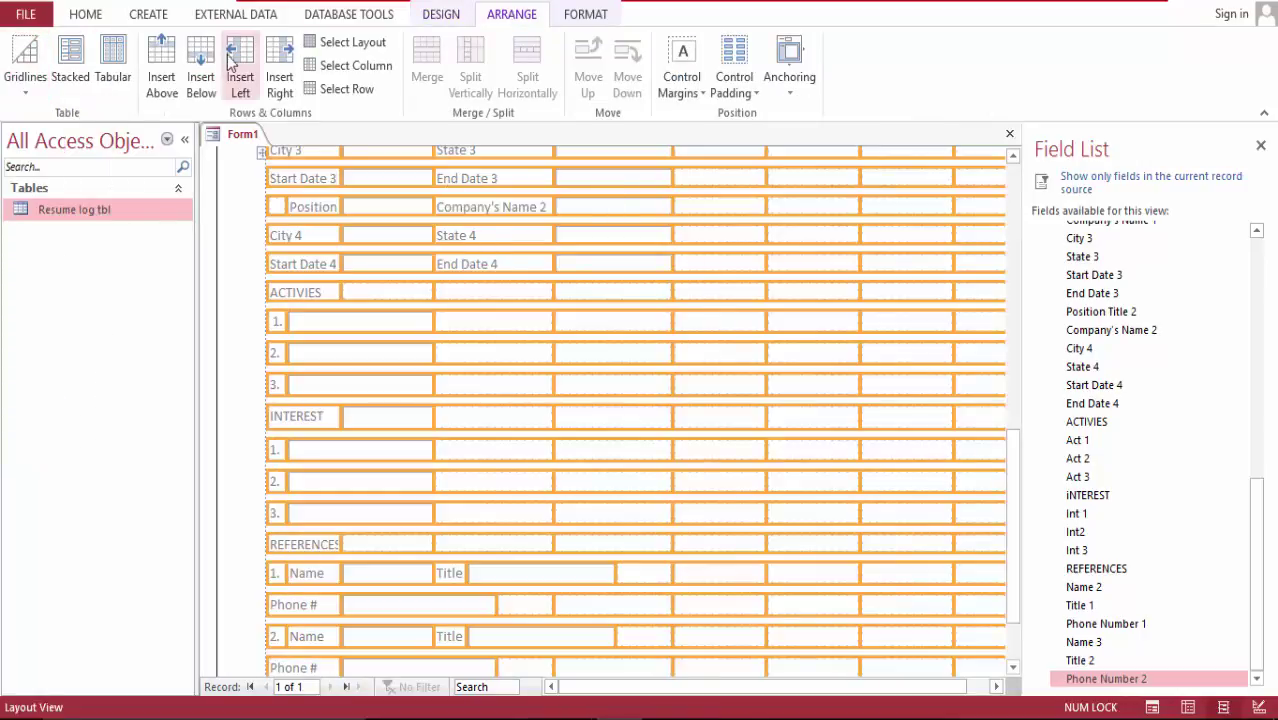
Step: Return to Form View after clearing the layout selection
click(86, 14)
click(20, 55)
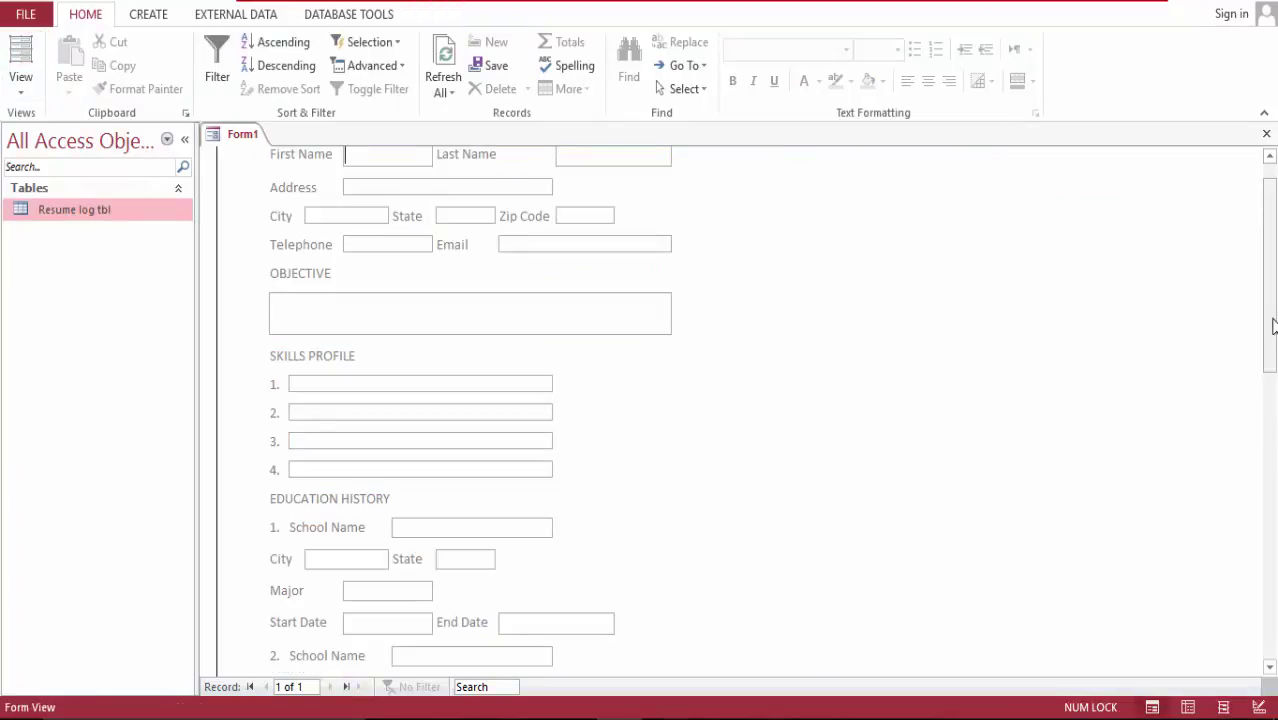
drag(1272, 322, 1274, 217)
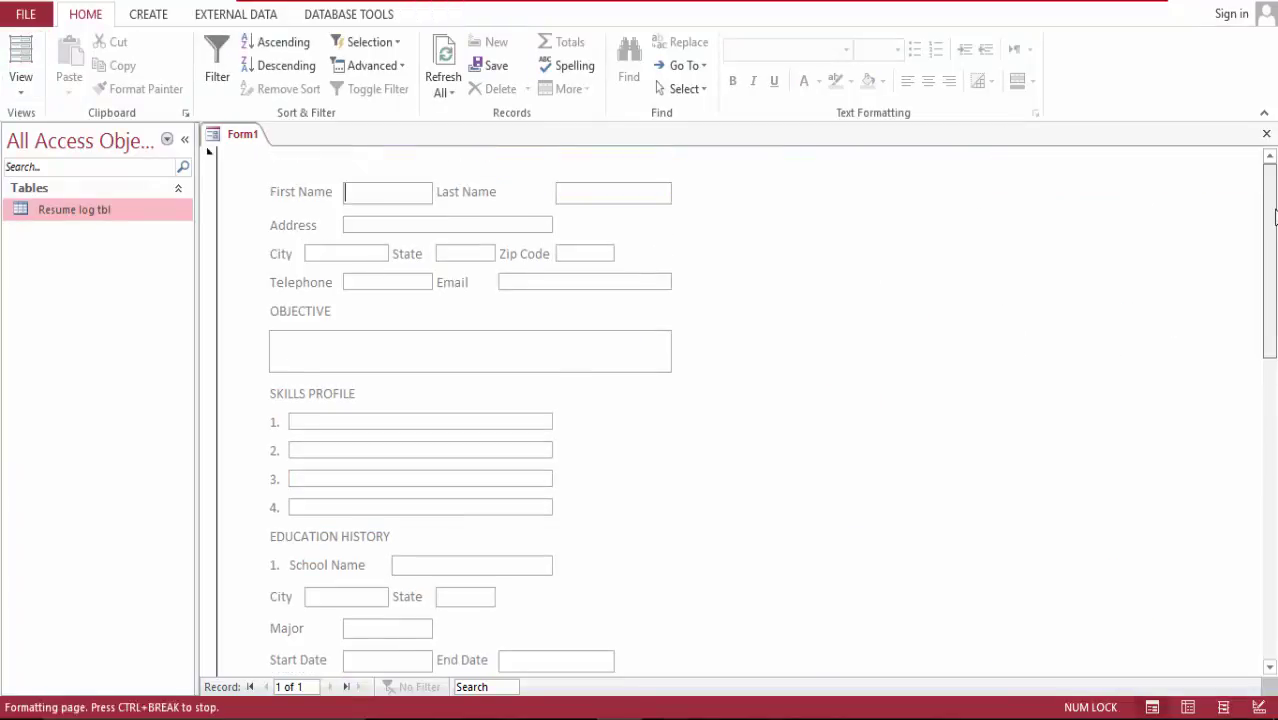
click(22, 50)
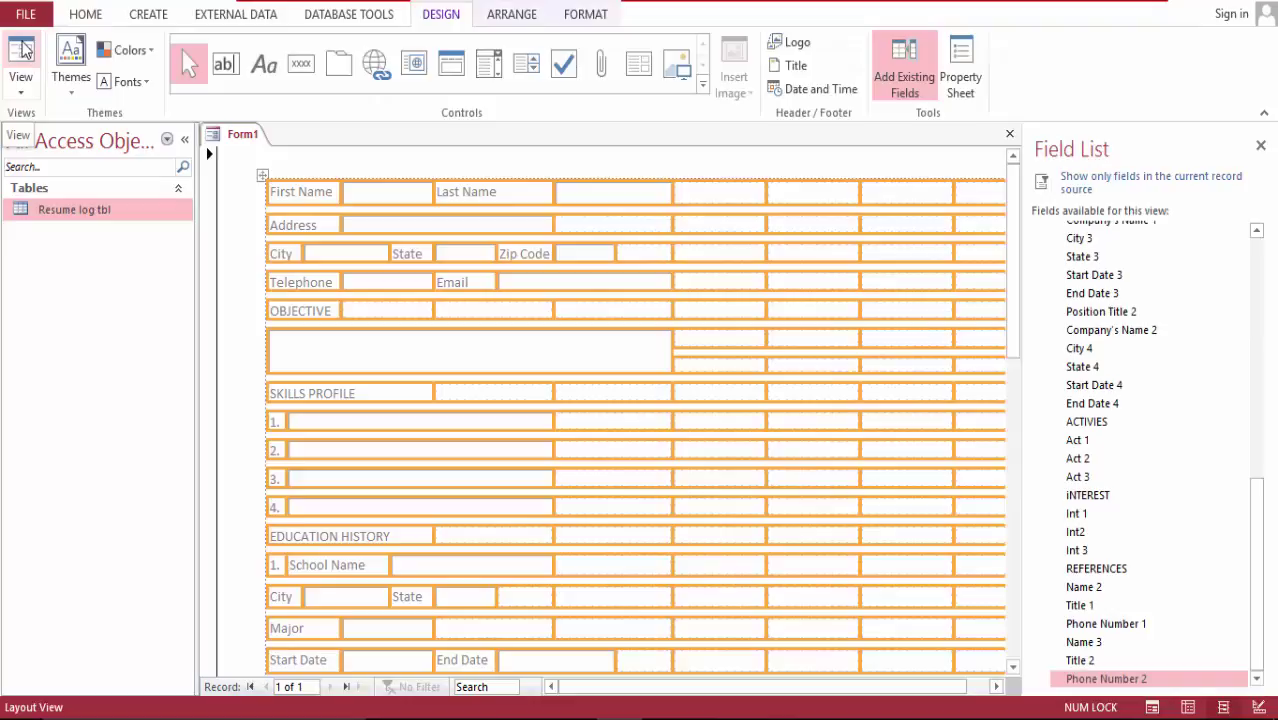
click(290, 166)
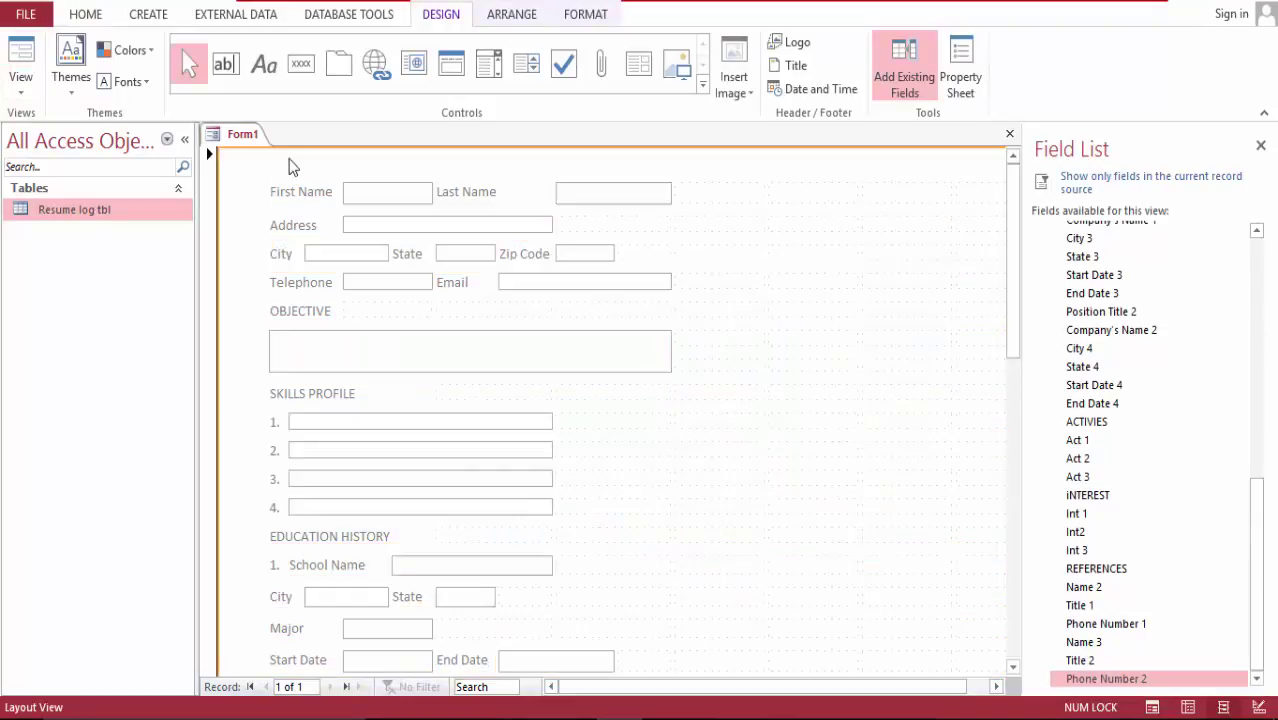
click(22, 50)
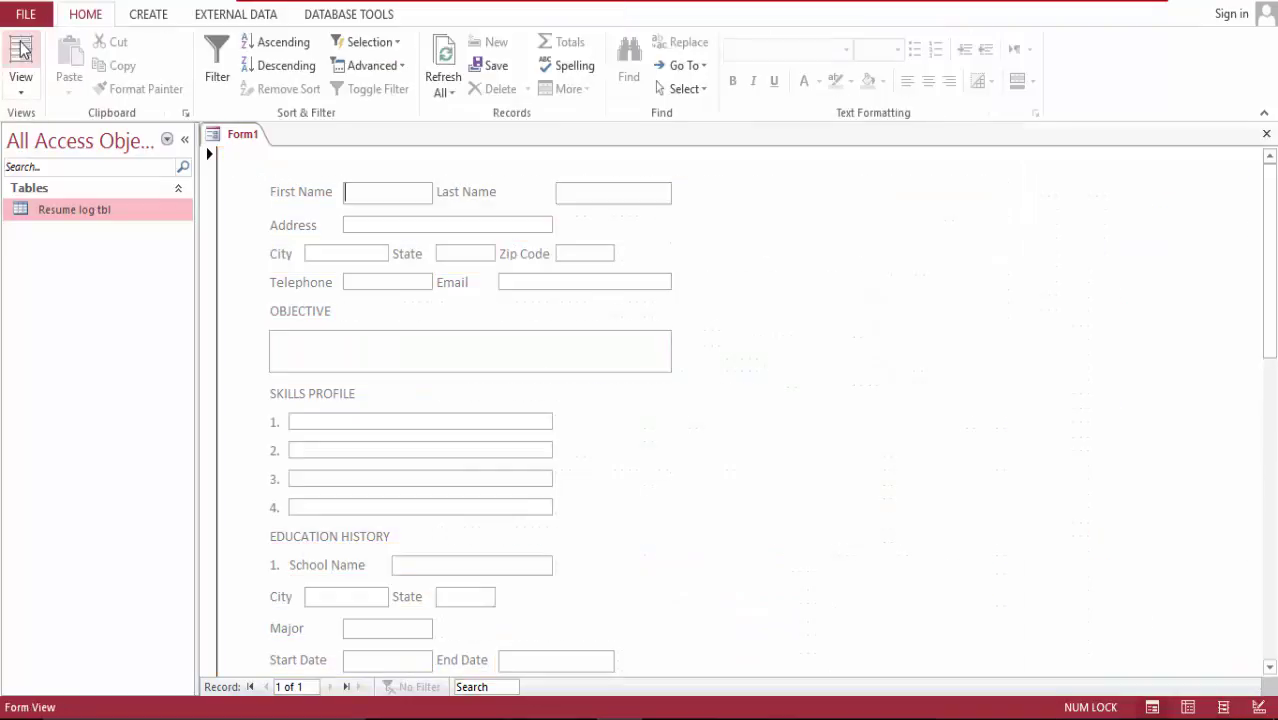
Step: In Design View, delete a selected region of the form's controls
click(21, 86)
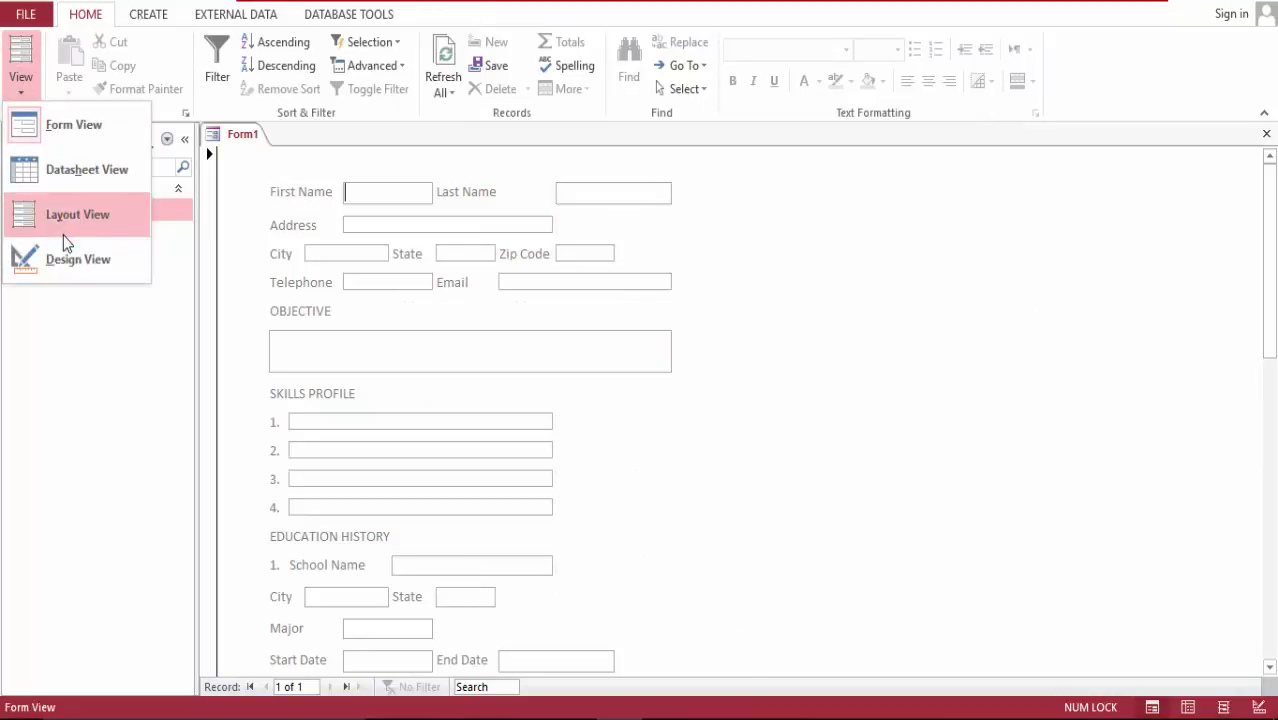
click(63, 259)
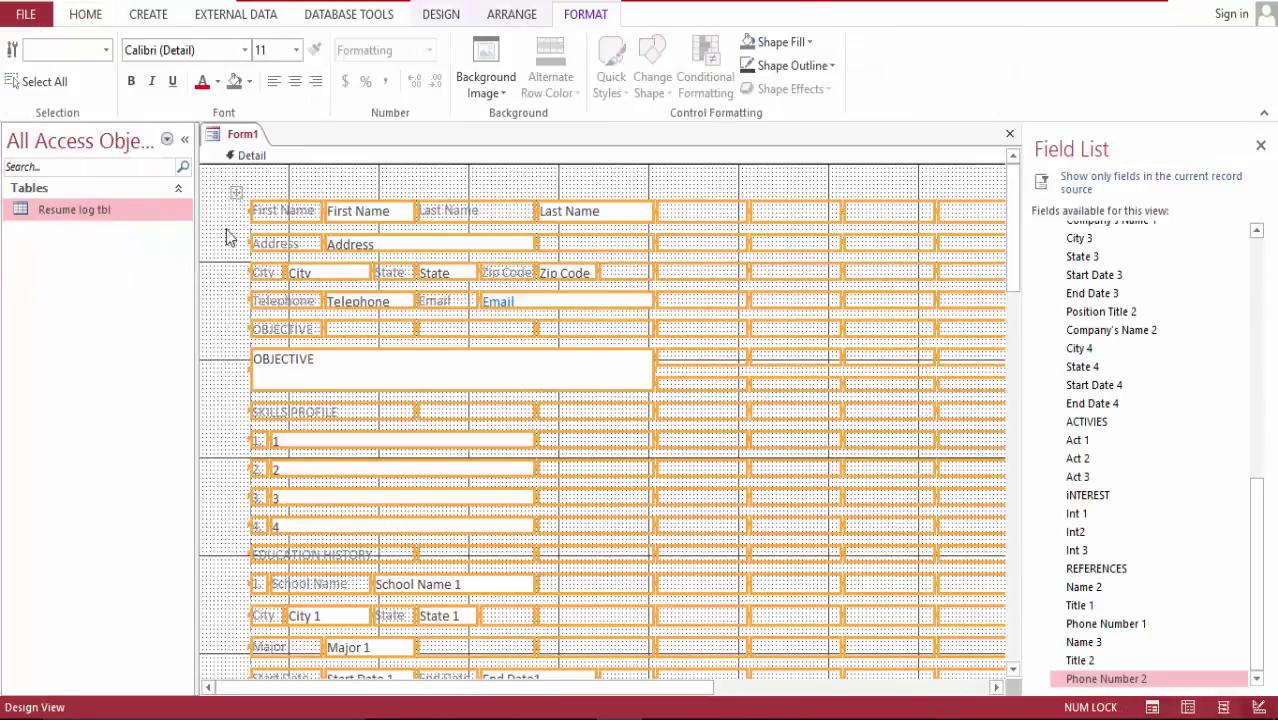
drag(229, 185, 680, 632)
key(Delete)
scroll(643, 692, down, 5)
key(Delete)
scroll(600, 410, down, 3)
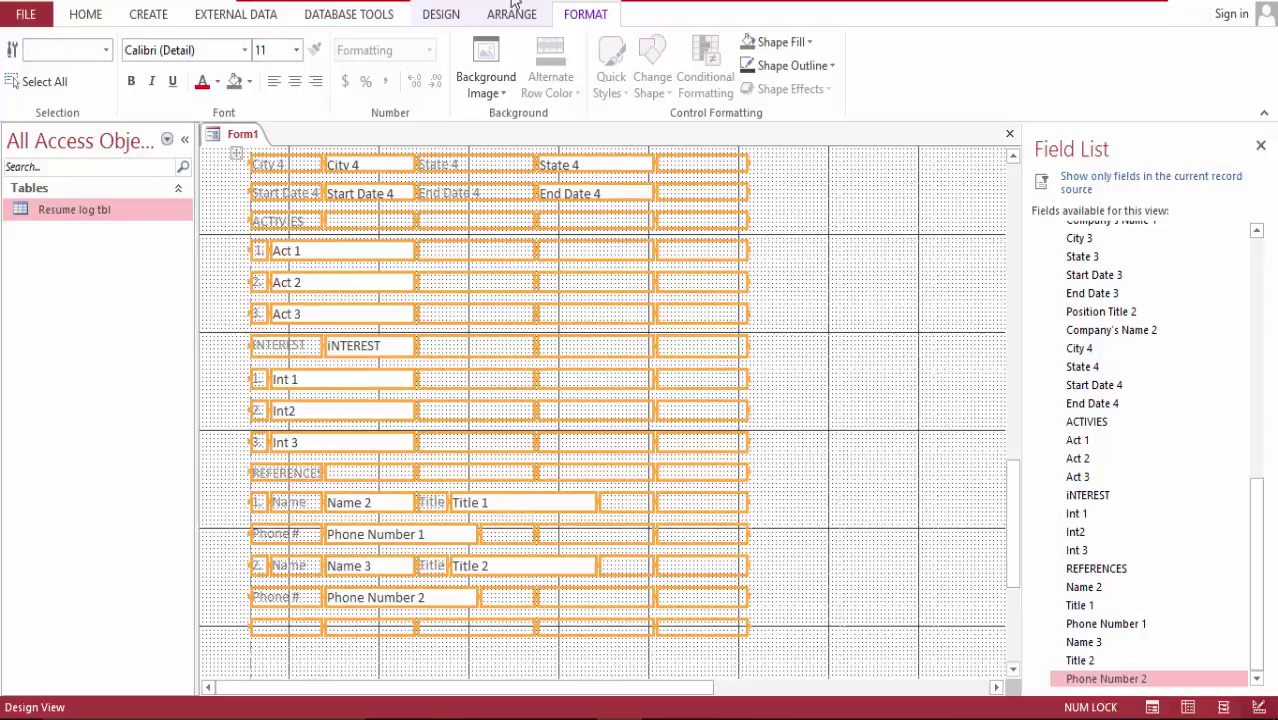
Step: Set the layout Gridlines to Both and switch to Form View
click(525, 20)
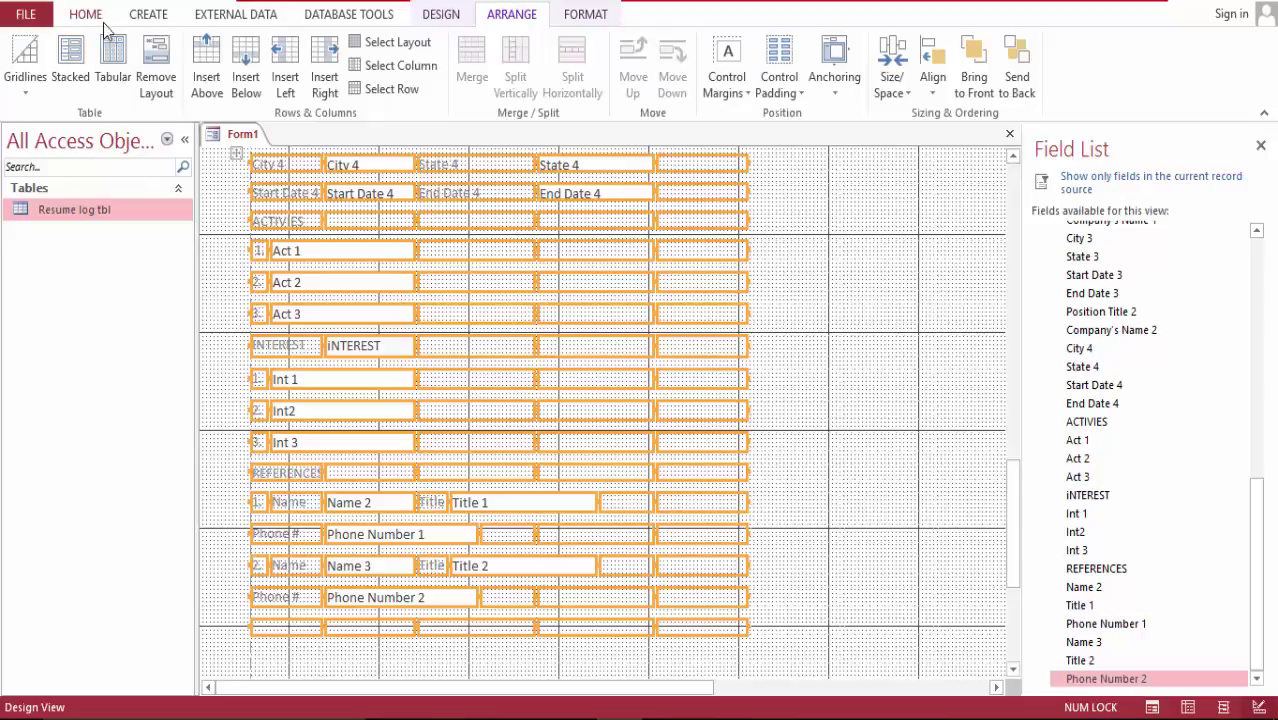
click(24, 97)
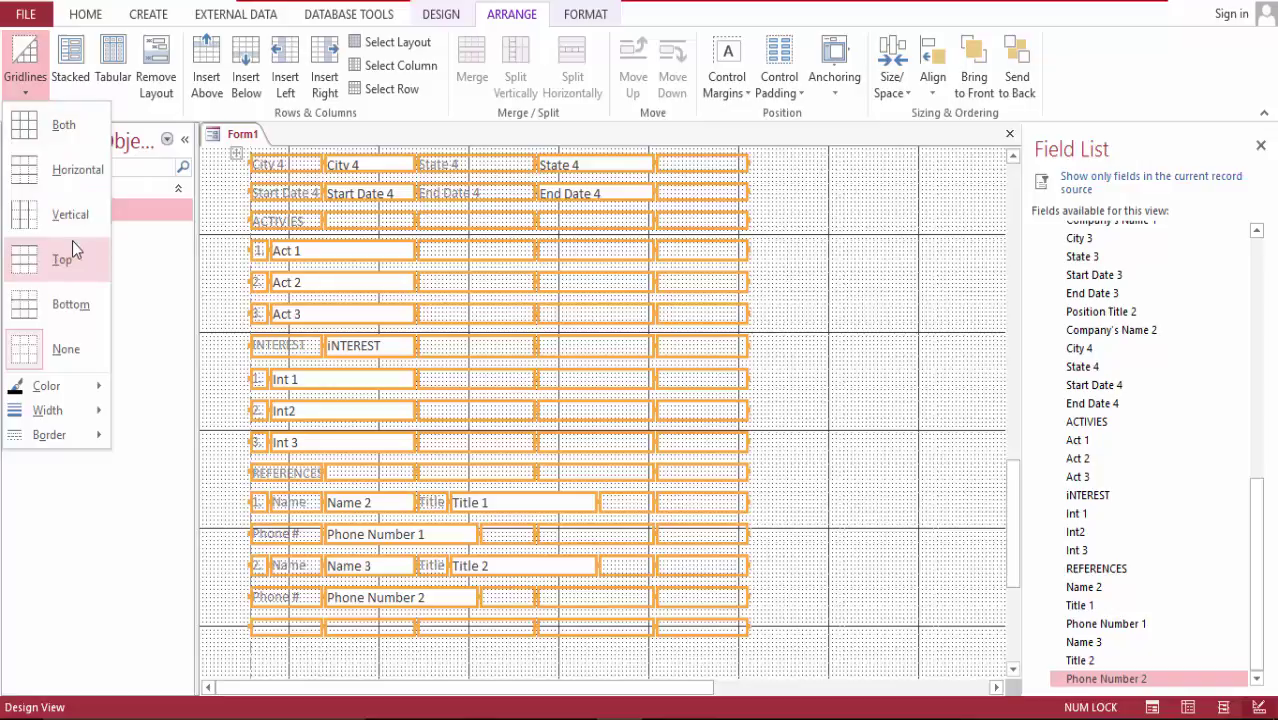
click(85, 145)
click(85, 20)
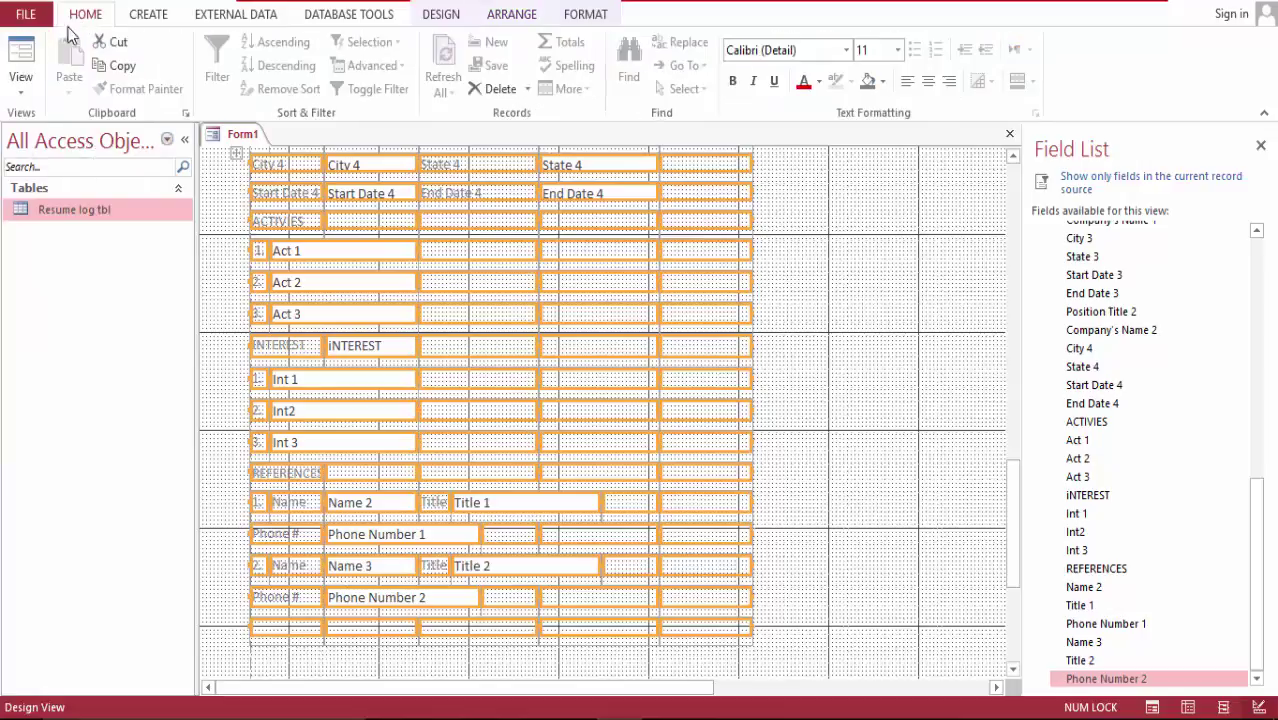
click(22, 52)
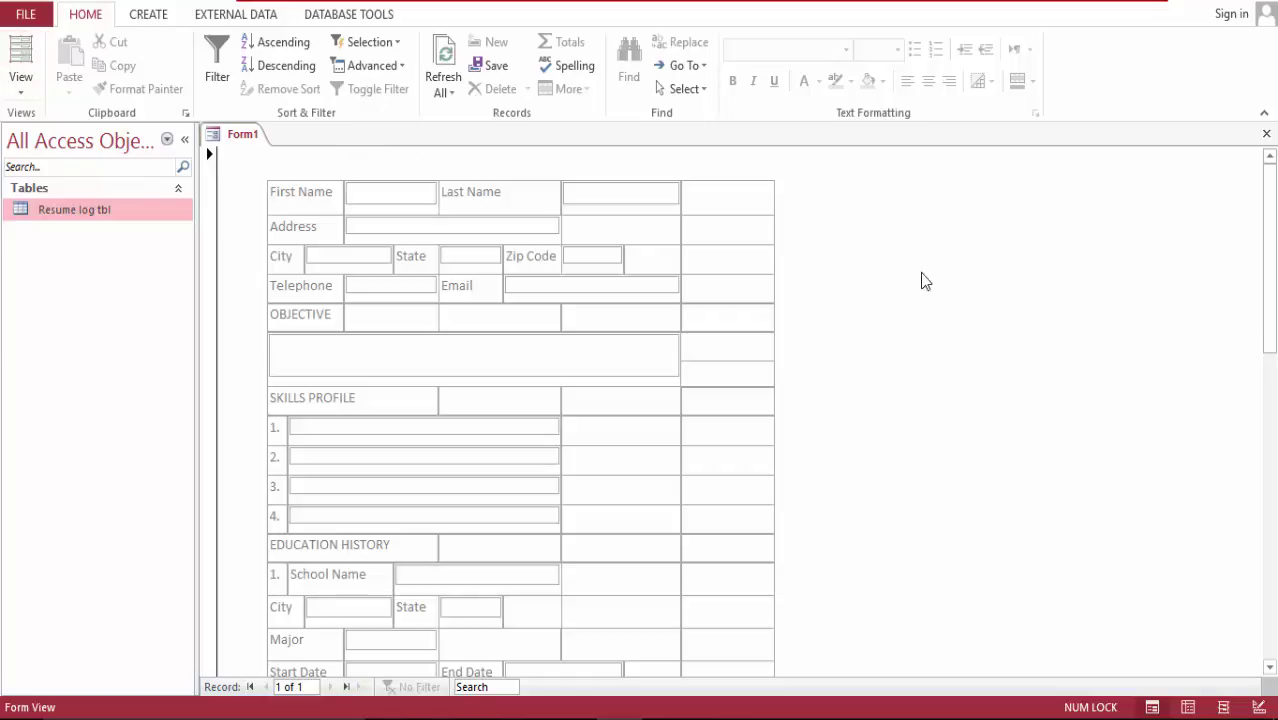
drag(1269, 272, 1274, 385)
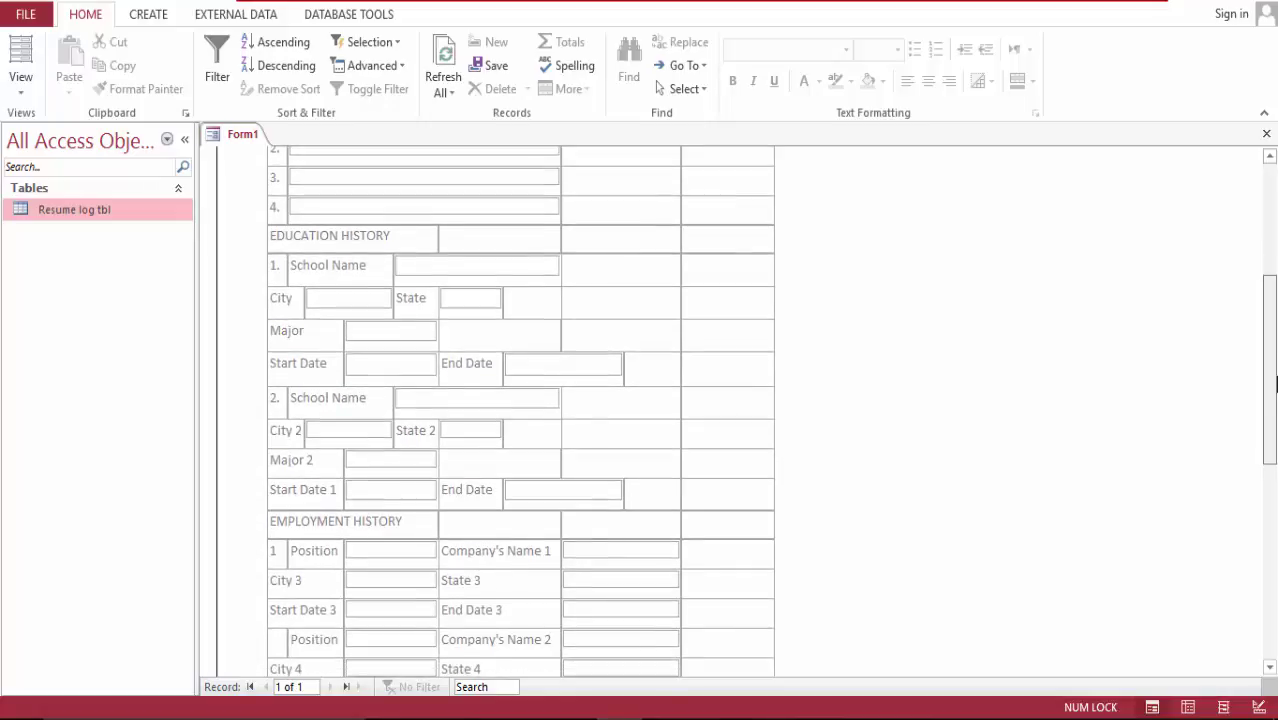
drag(1275, 385, 1275, 610)
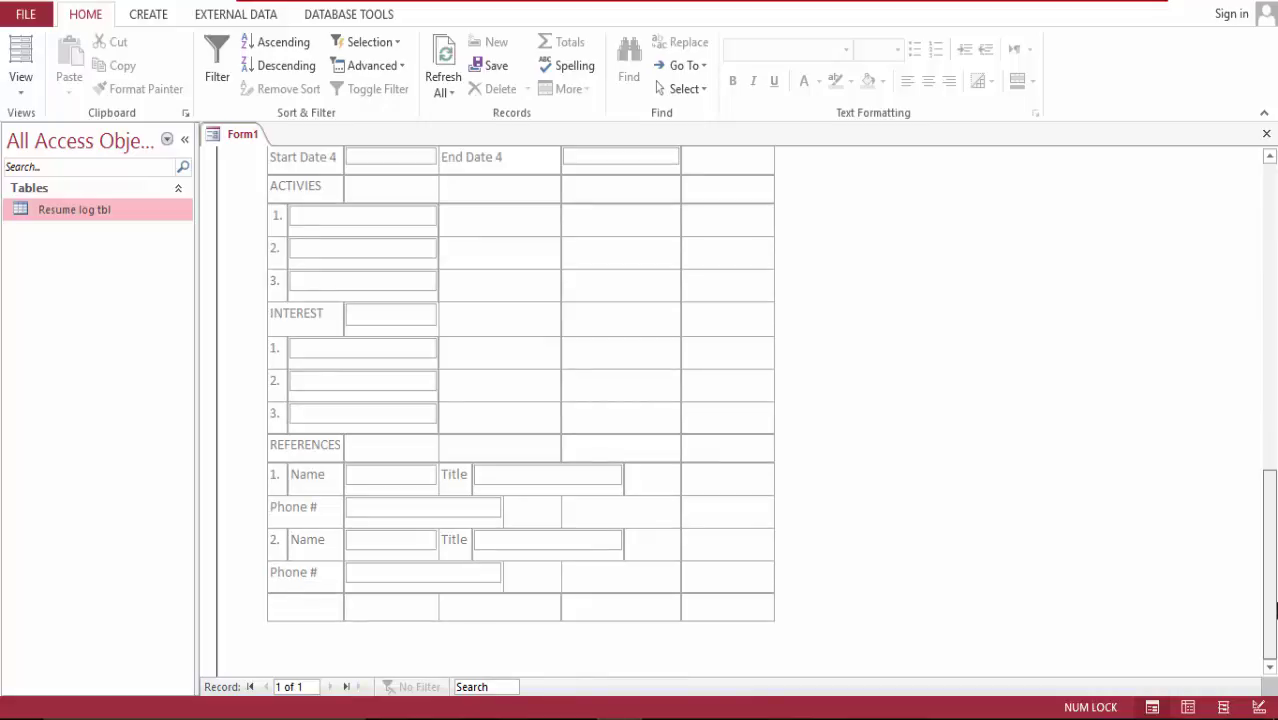
drag(1275, 610, 1275, 257)
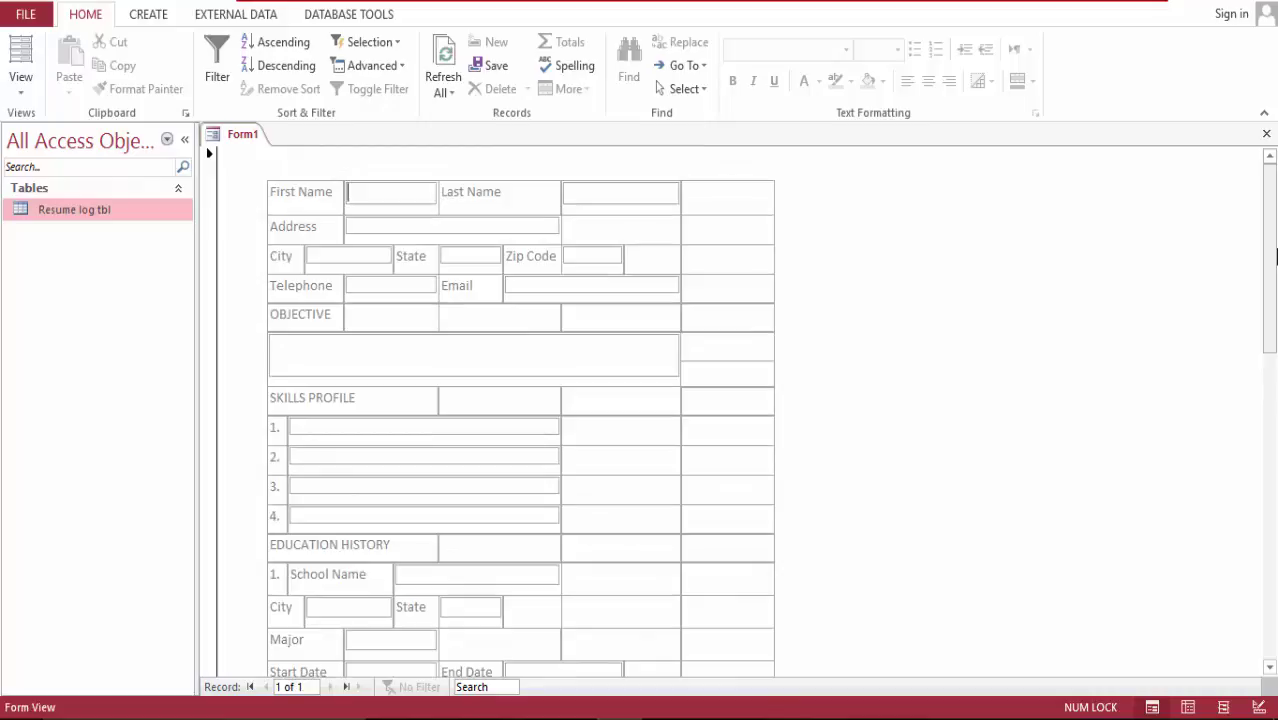
Step: Set Shape Outline to Transparent for all form controls, then return to Form View
click(20, 52)
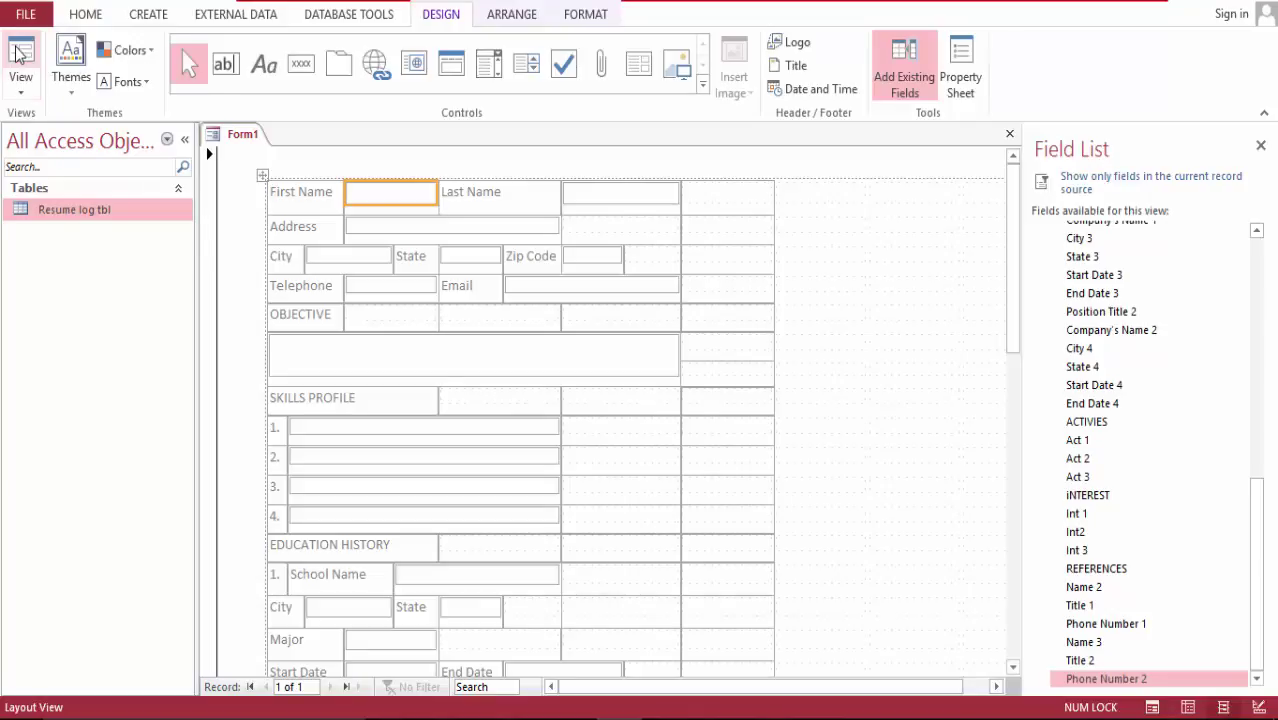
key(ctrl+a)
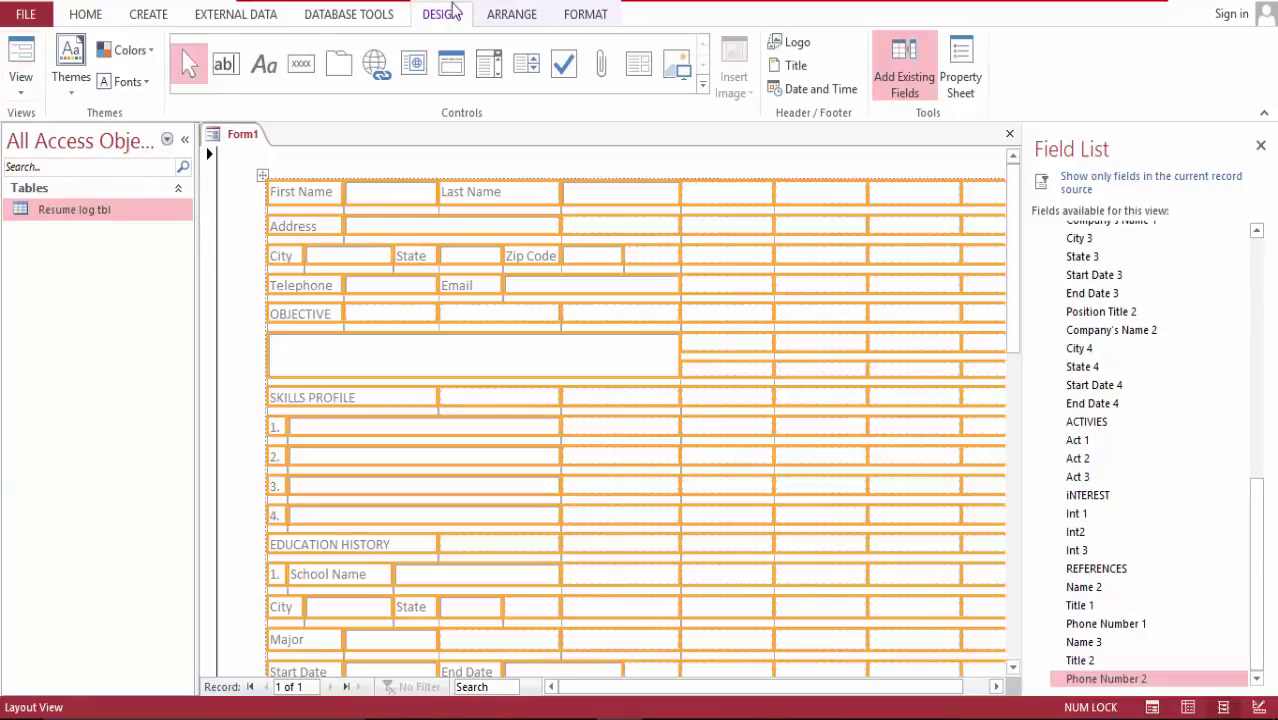
click(580, 16)
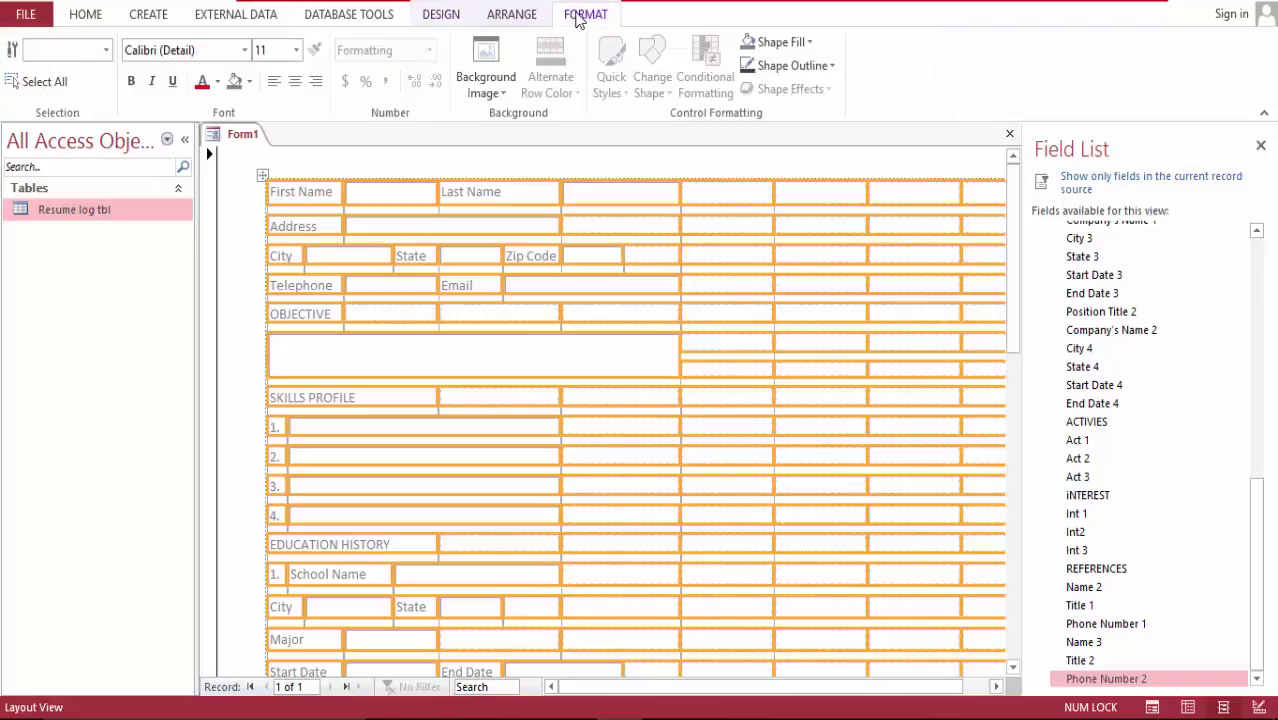
click(830, 66)
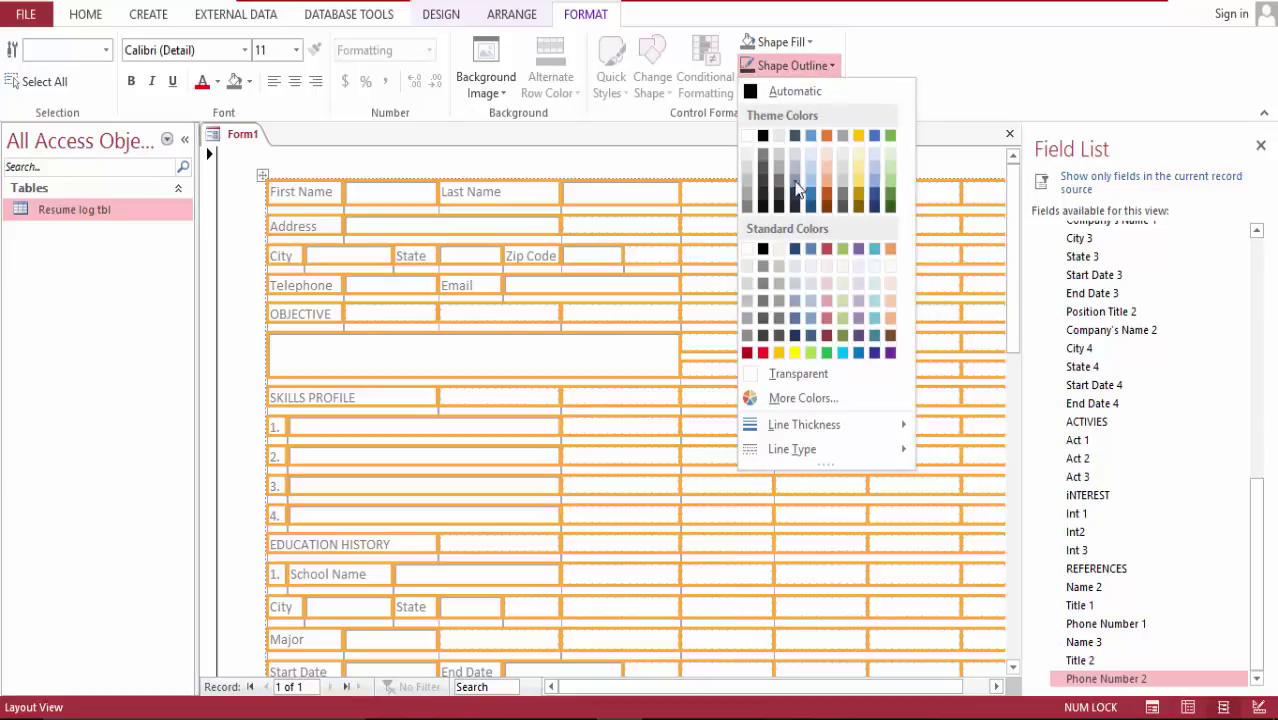
click(751, 376)
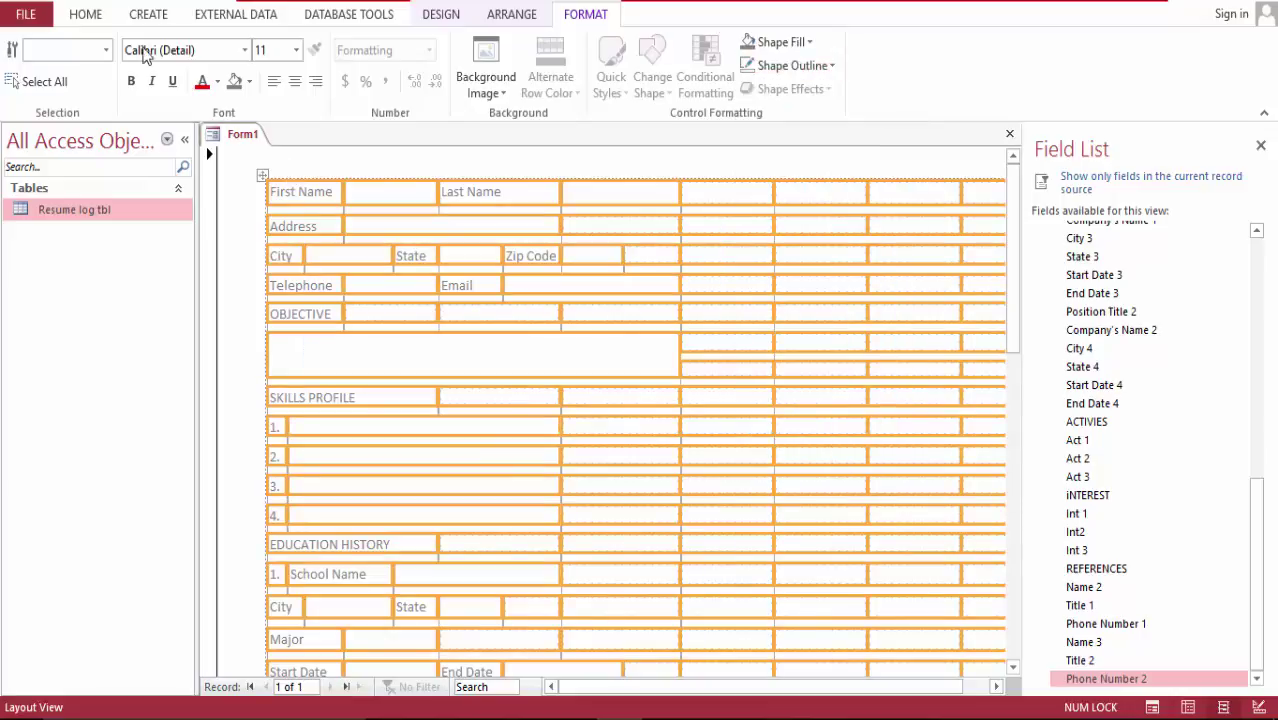
click(86, 13)
click(14, 66)
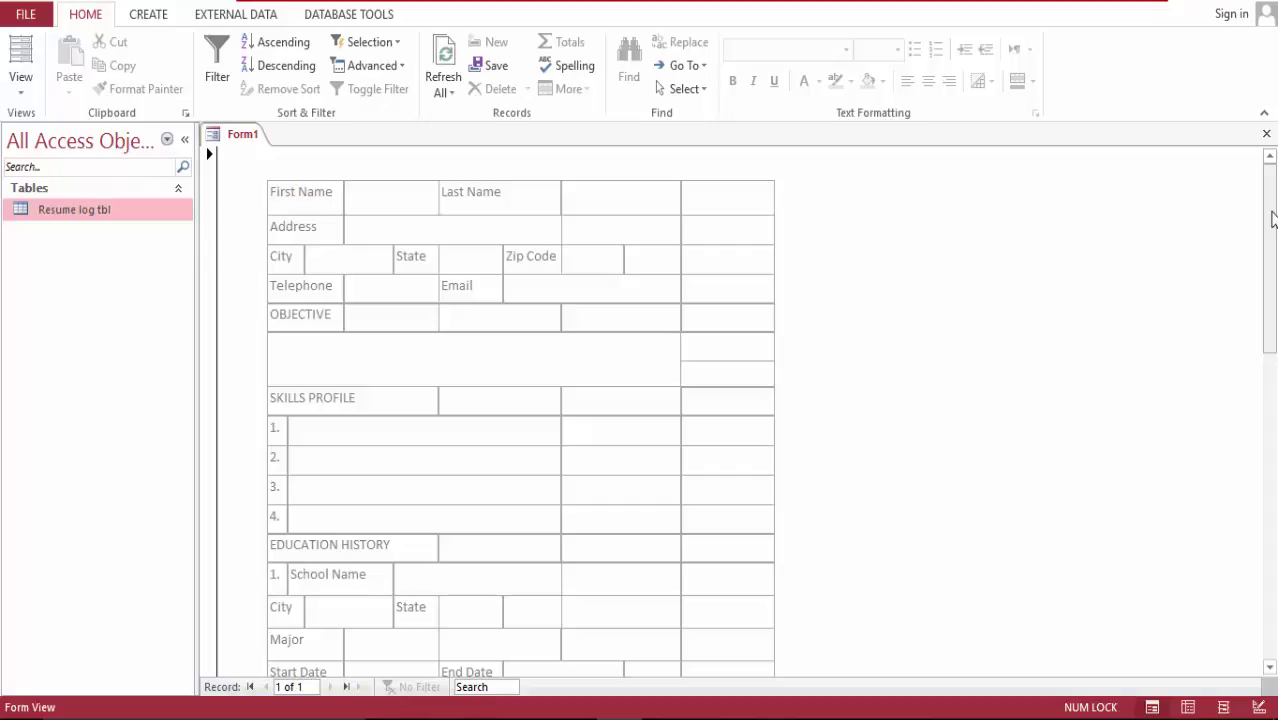
drag(1272, 214, 1274, 514)
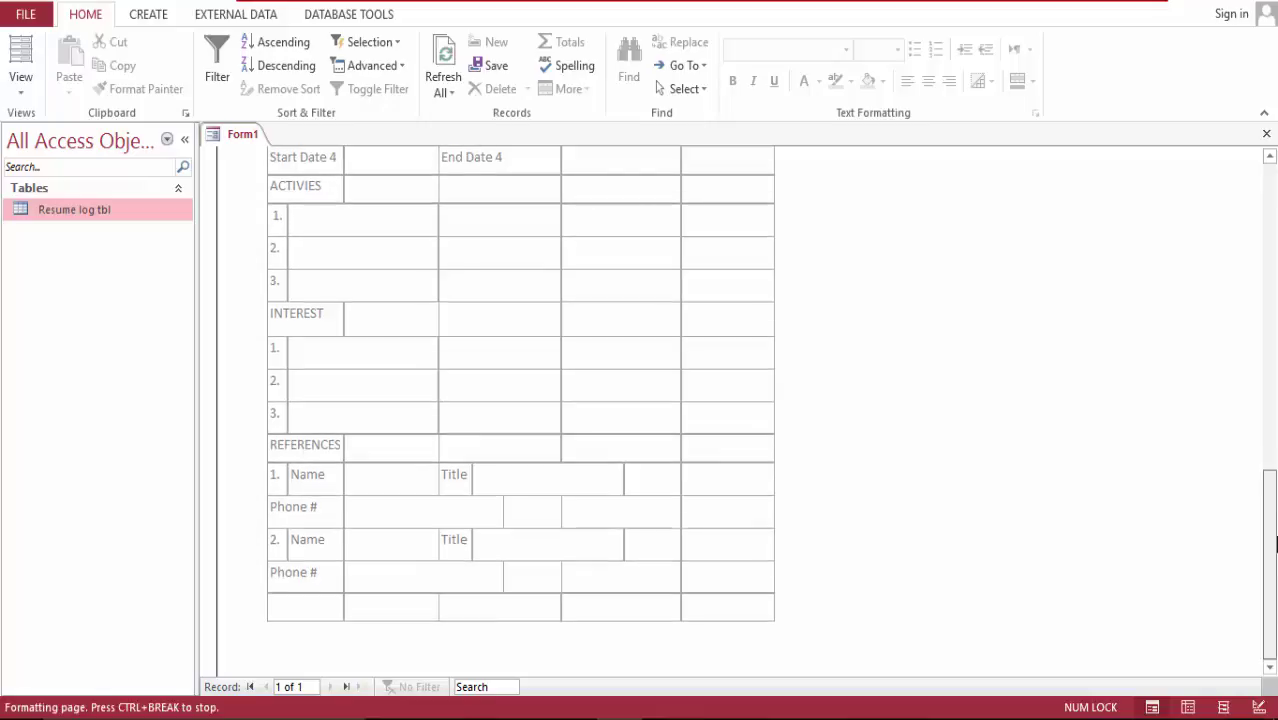
drag(1275, 514, 1276, 30)
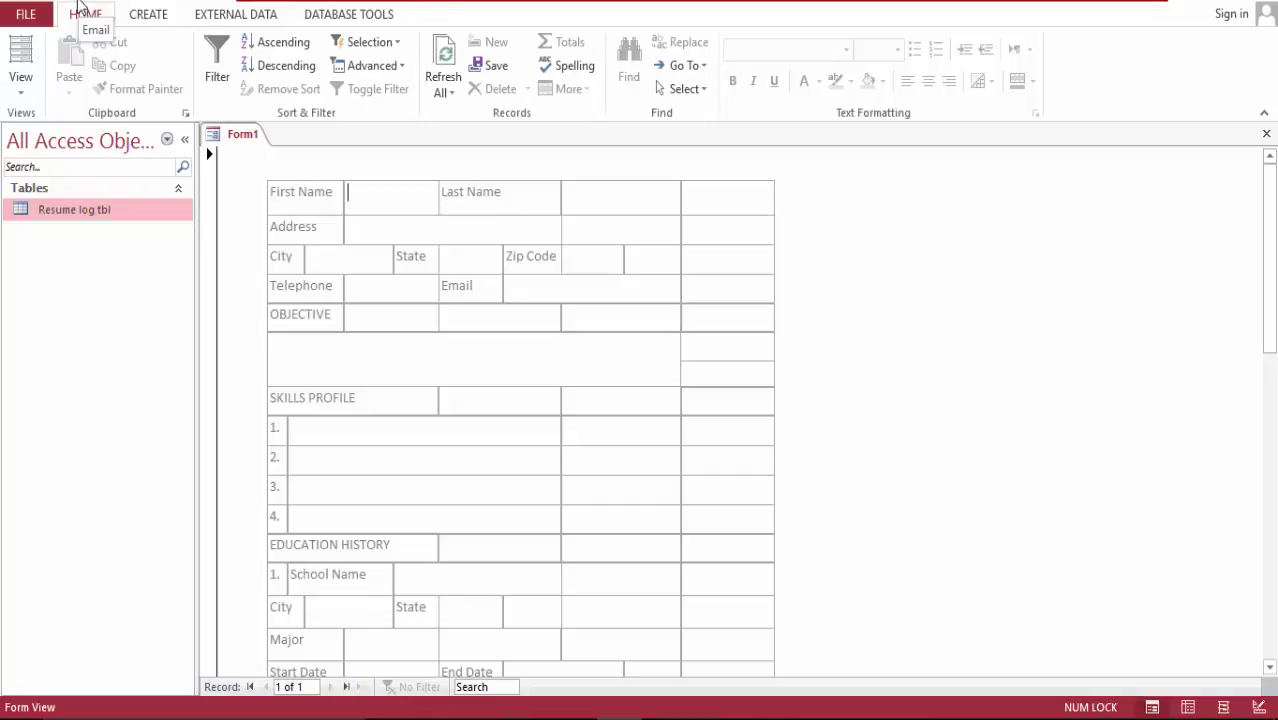
Step: Save Form1 under the name 'Resume Entry Form'
right_click(234, 138)
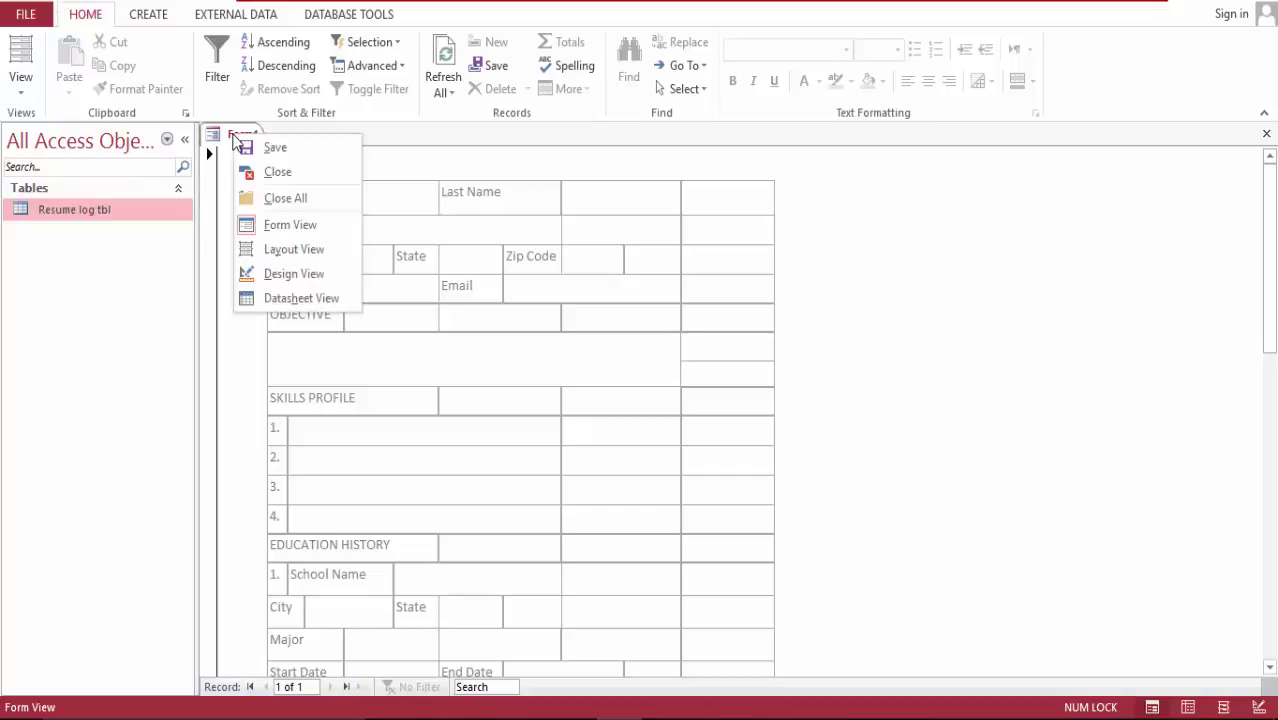
click(298, 150)
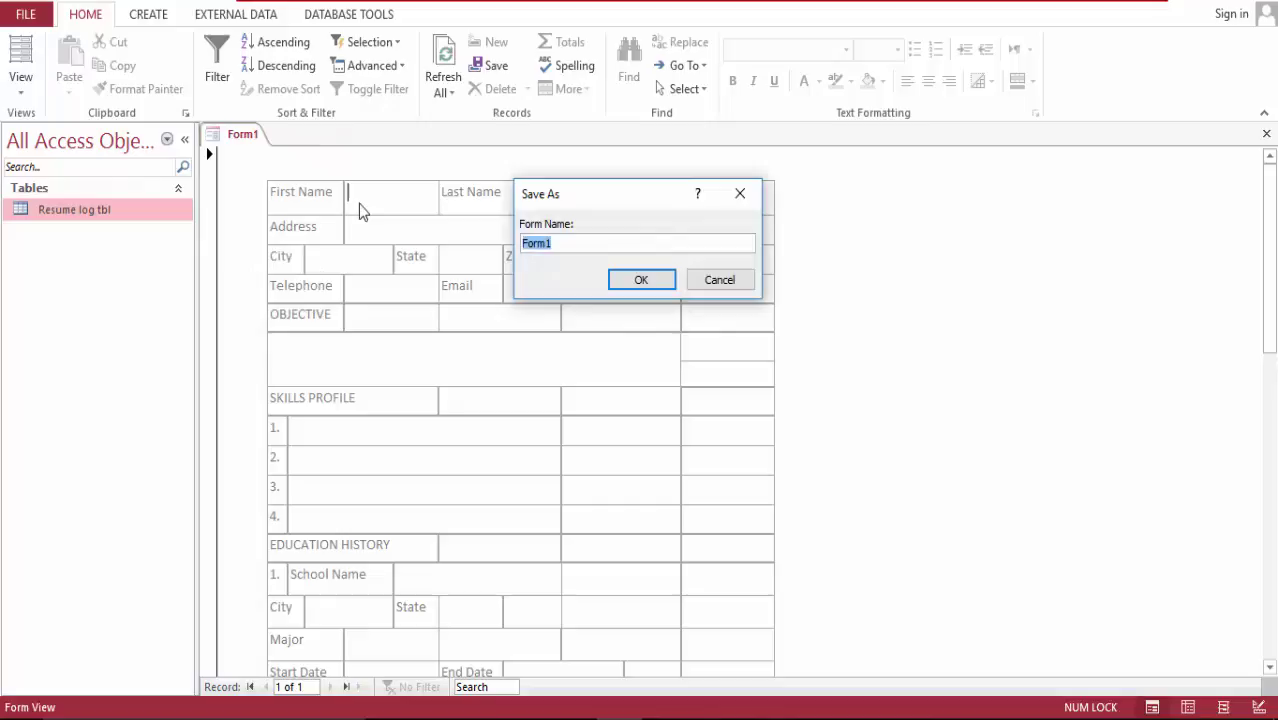
text(Resume Entry Form)
key(Return)
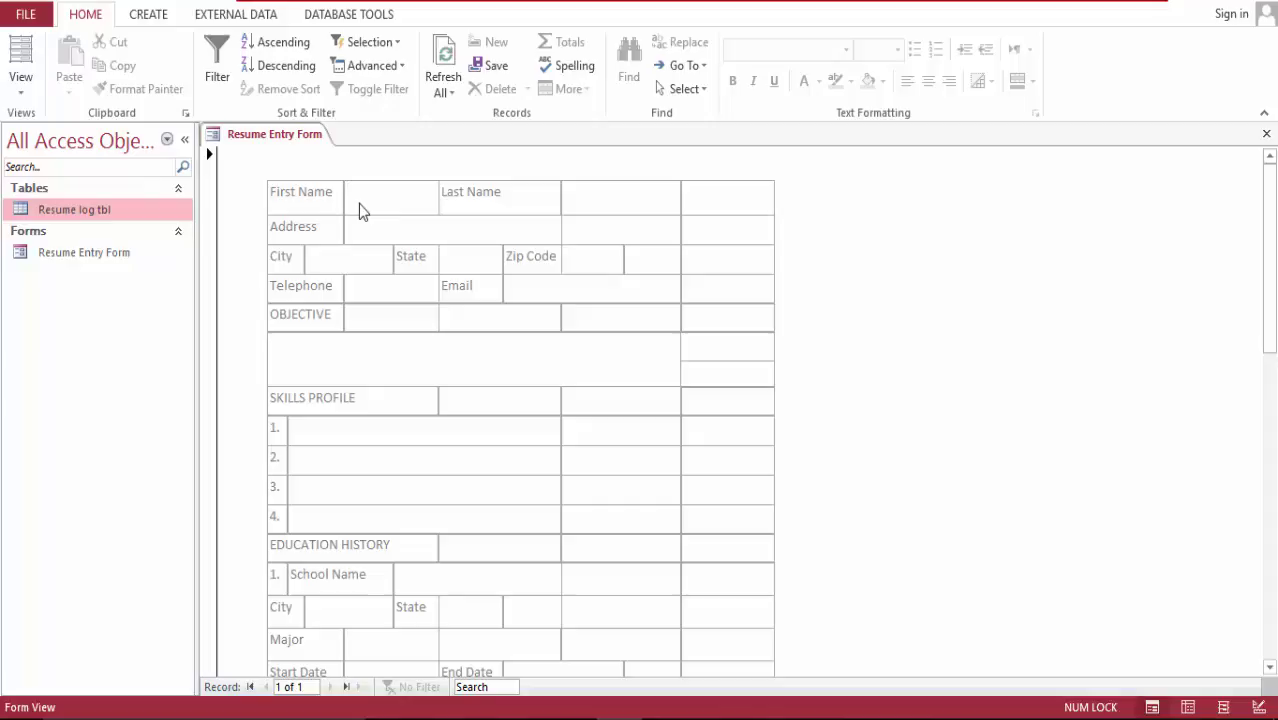
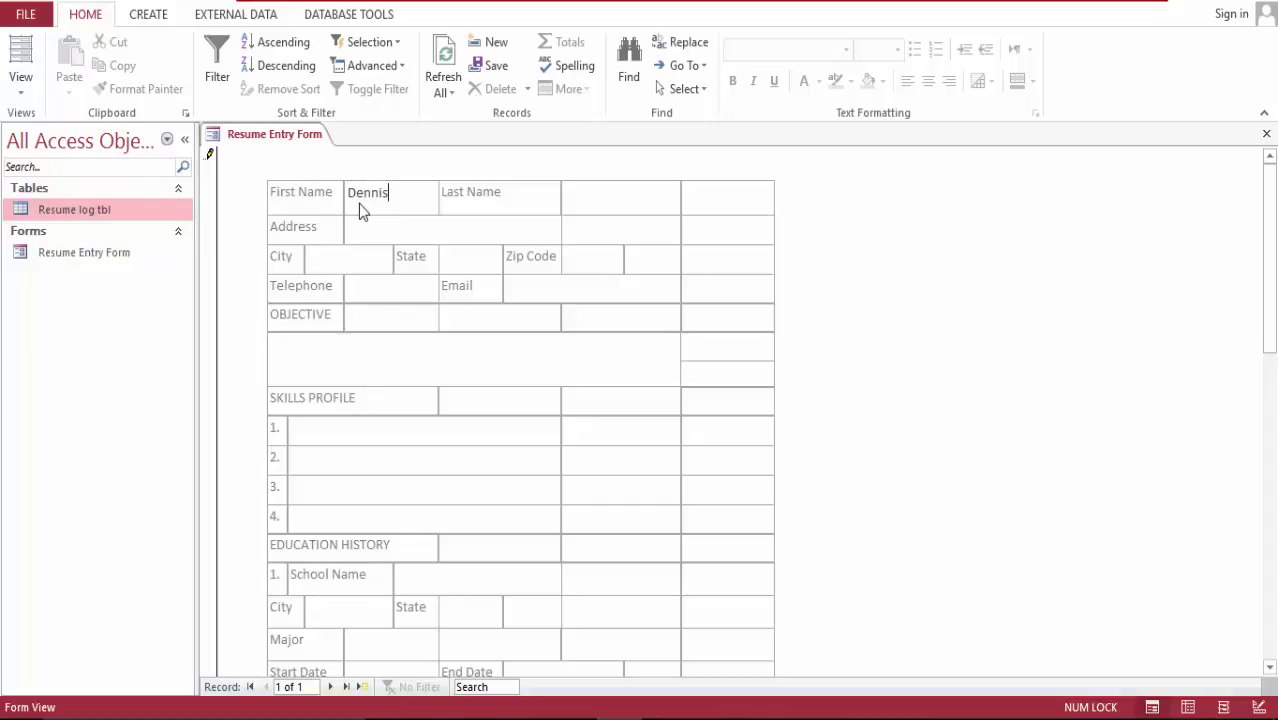
Step: Enter the applicant's first name, last name and street address, correcting typos
key(Tab)
key(Tab)
key(Tab)
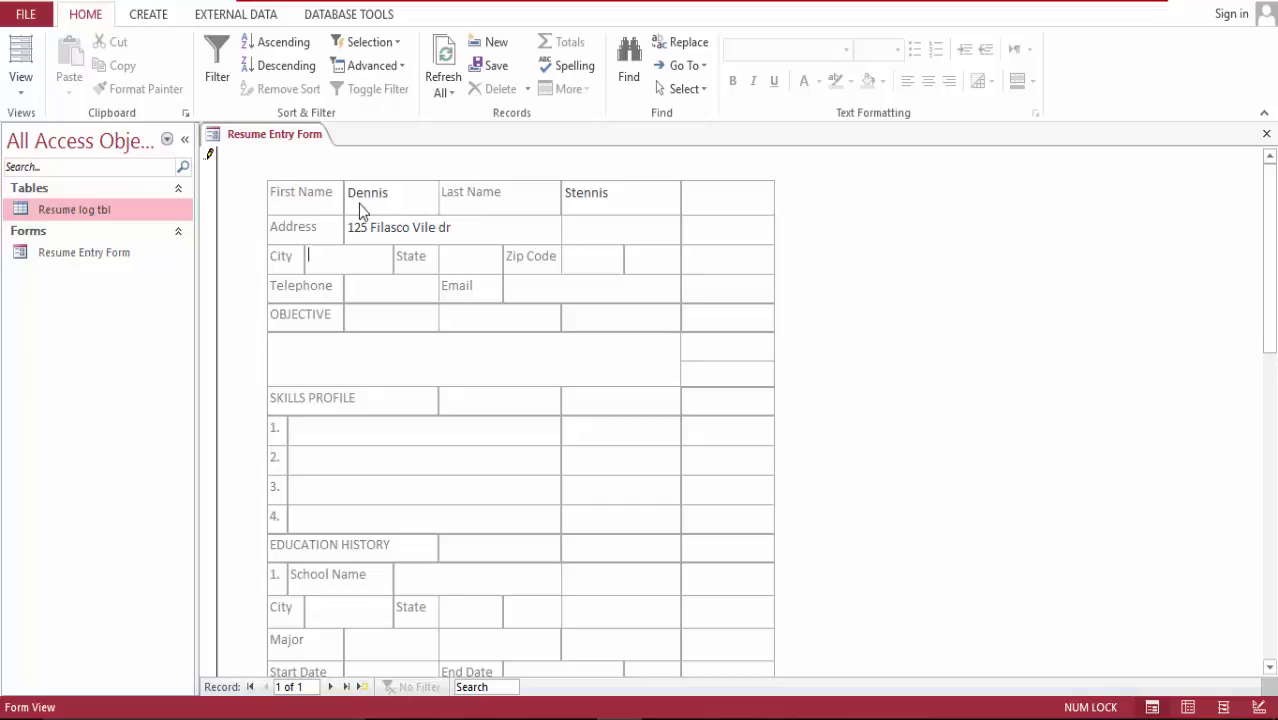
key(shift+Tab)
text(d)
key(BackSpace)
key(Tab)
Step: Fill in the applicant's city, state, ZIP code and telephone number
text(Denver)
key(Tab)
text(co)
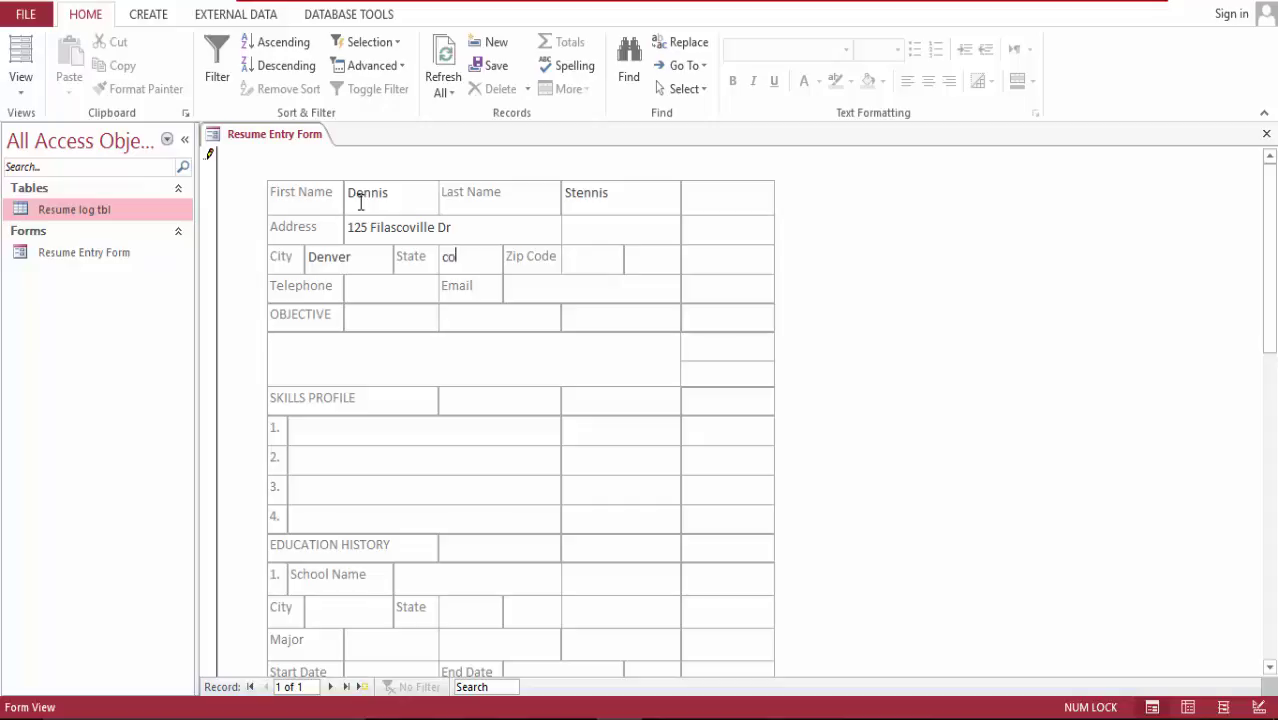
key(BackSpace)
key(BackSpace)
text(Co)
key(Tab)
text(80631)
key(Tab)
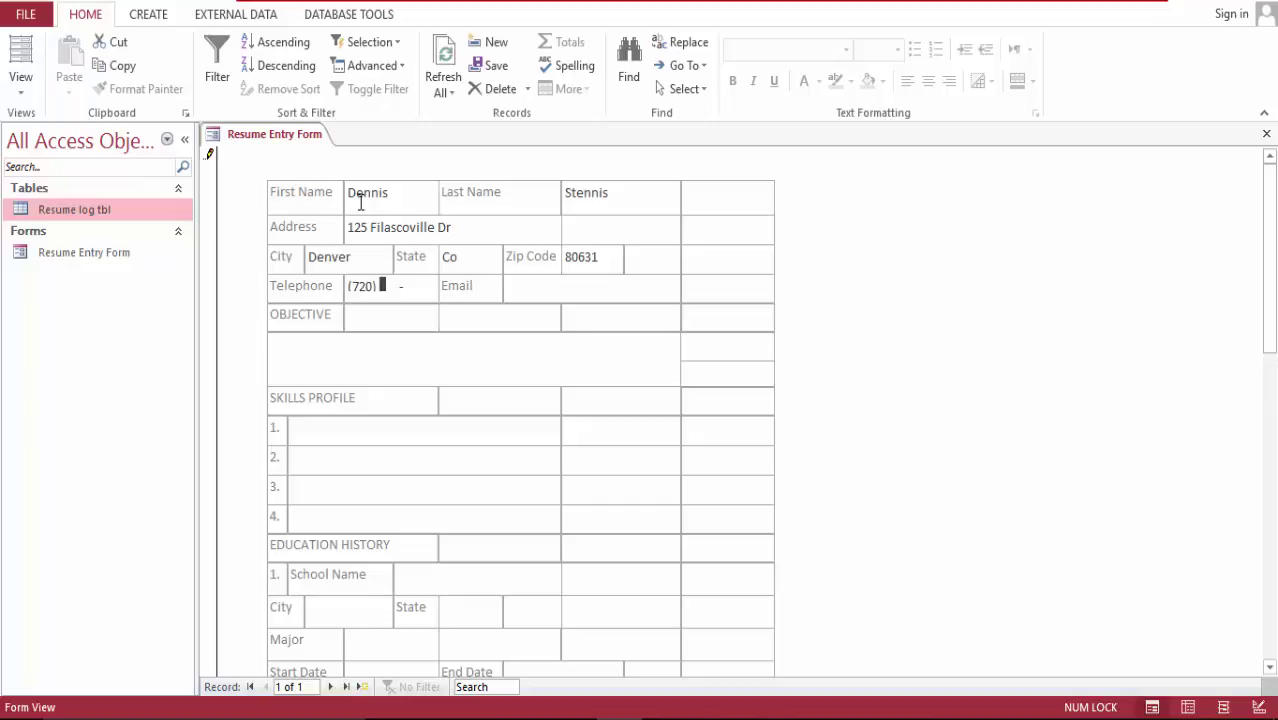
key(Tab)
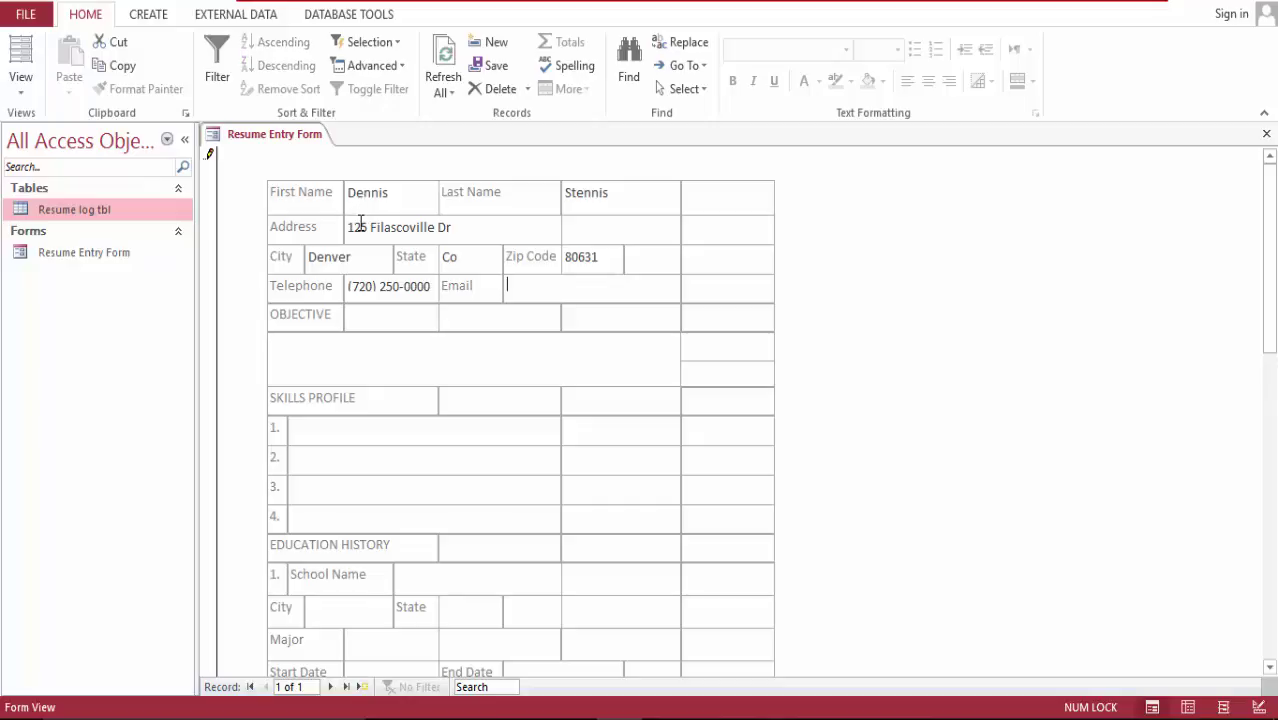
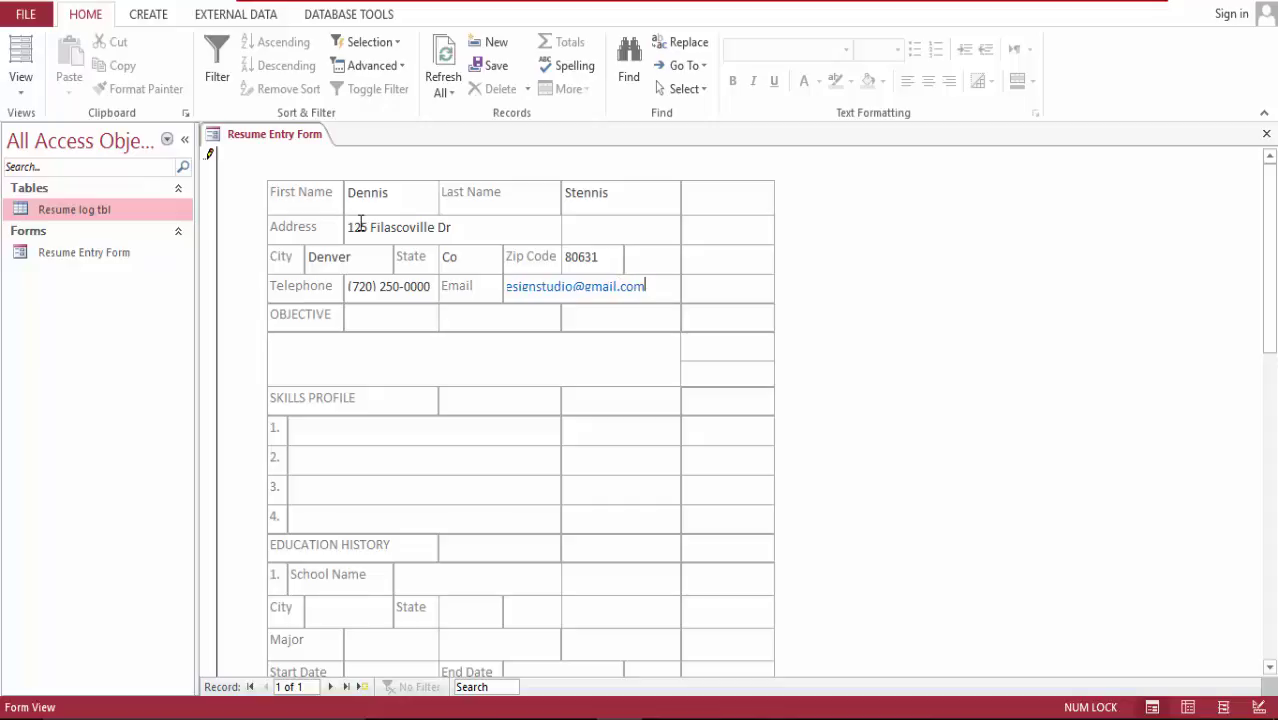
Step: Enter the applicant's Gmail e-mail address in the Email field
key(Tab)
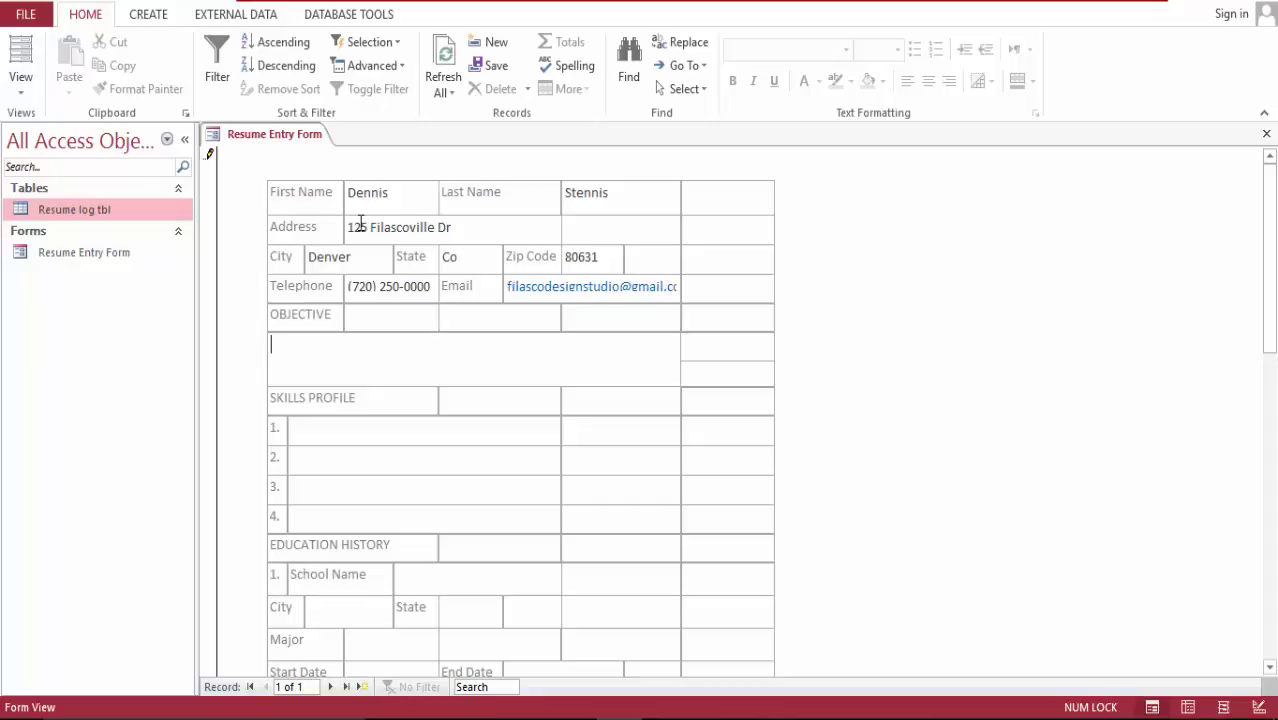
Step: Type the objective 'To contribute to the organization through my special knowledge in business accounting.'
text(To contribute to the)
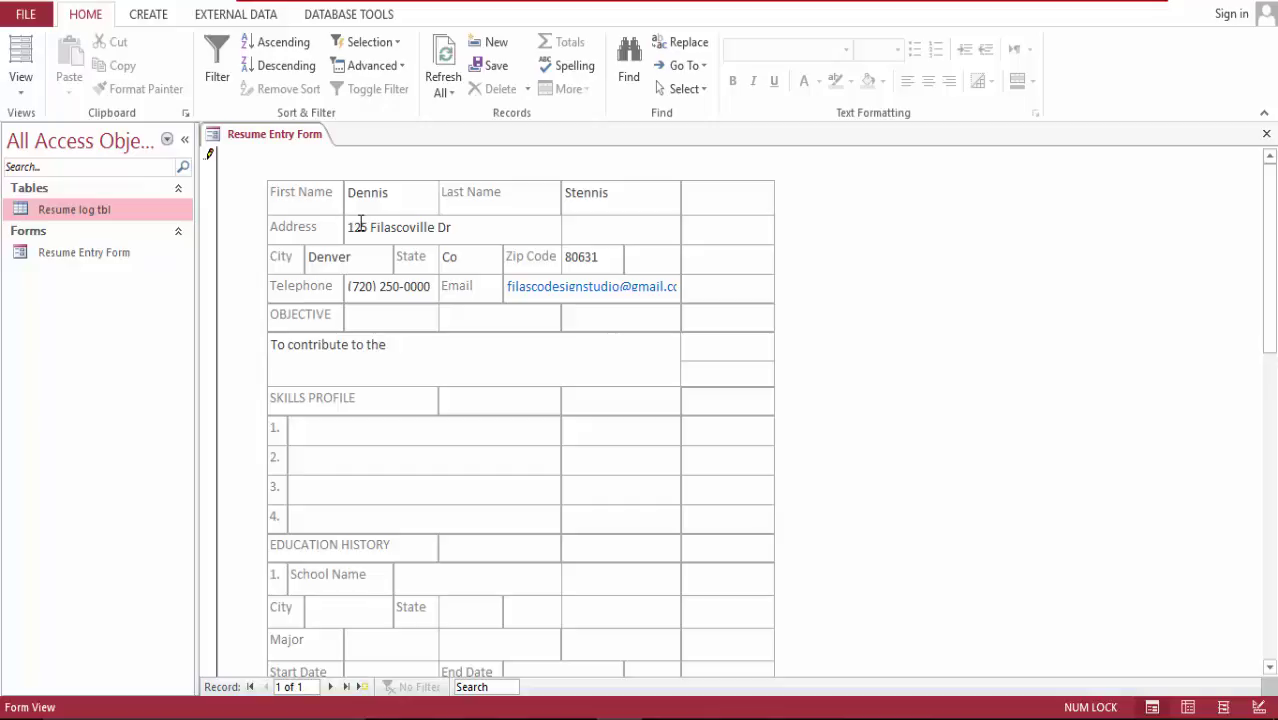
text(organizationn)
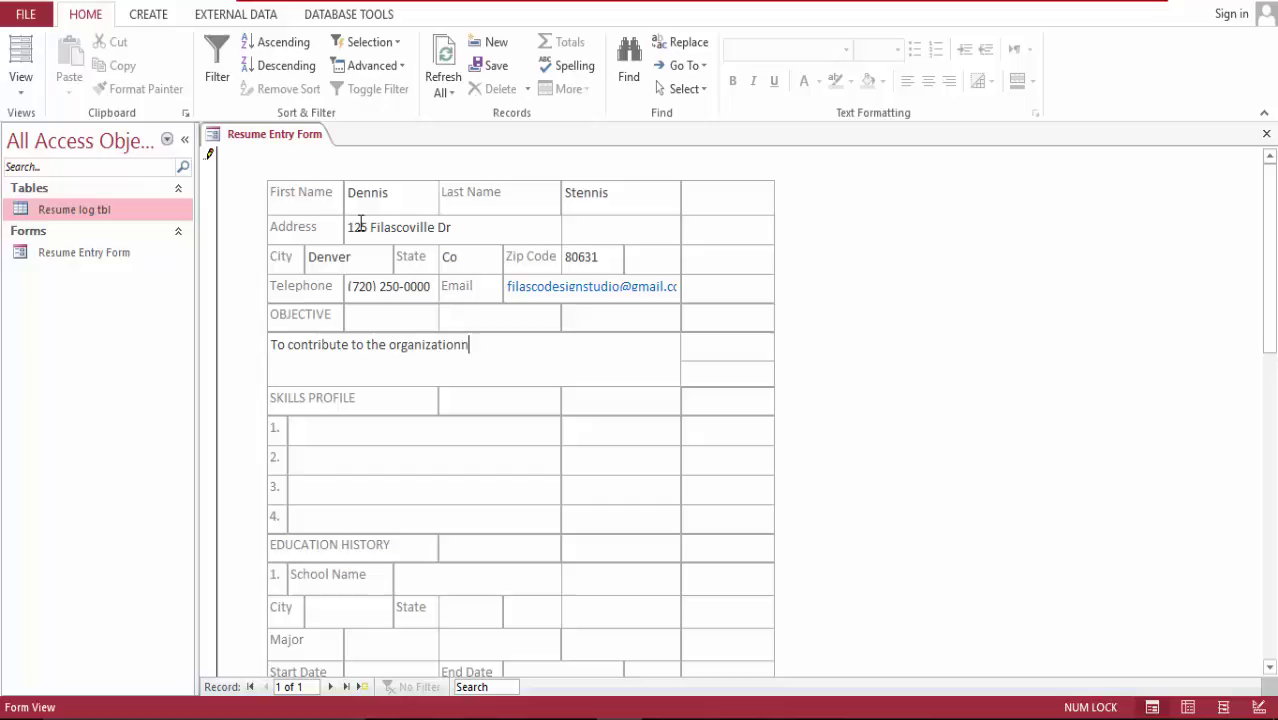
key(BackSpace)
text(through my specail)
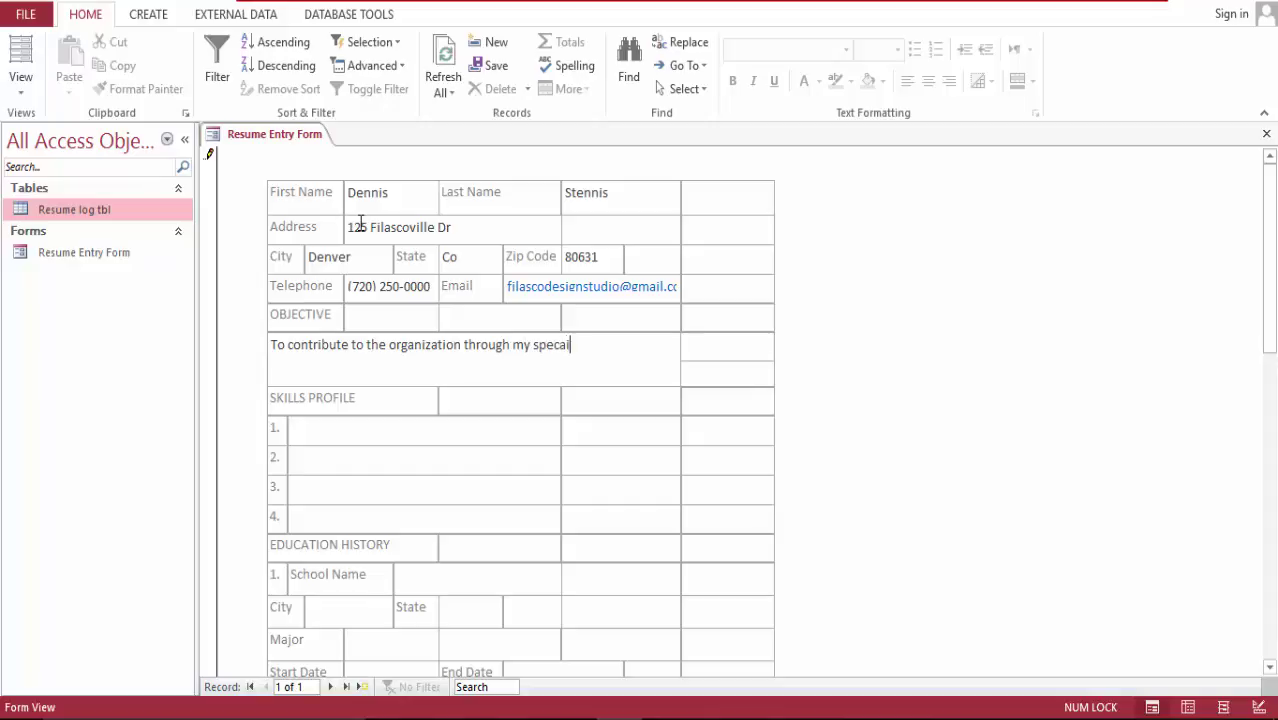
key(BackSpace)
key(BackSpace)
key(BackSpace)
text(ial knowledget)
key(BackSpace)
text(in )
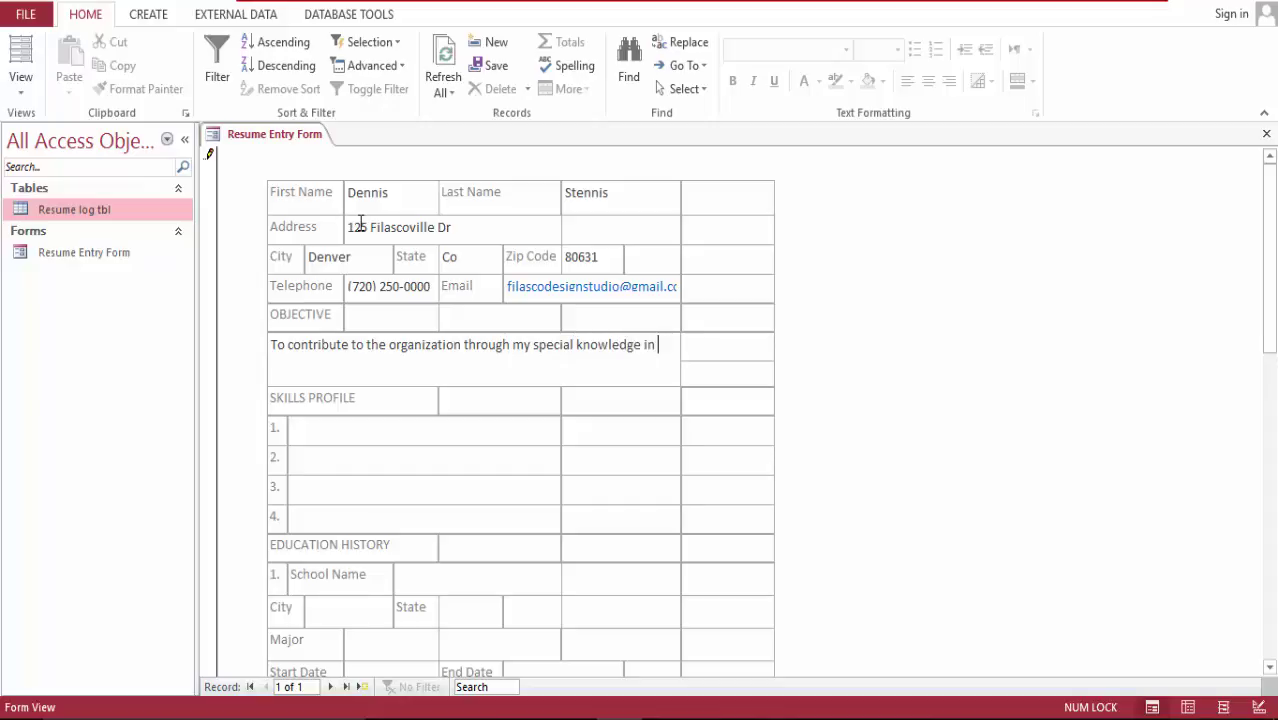
text(bui)
text(sin)
text(ess )
text(fi)
key(BackSpace)
key(BackSpace)
text(account)
text(ing)
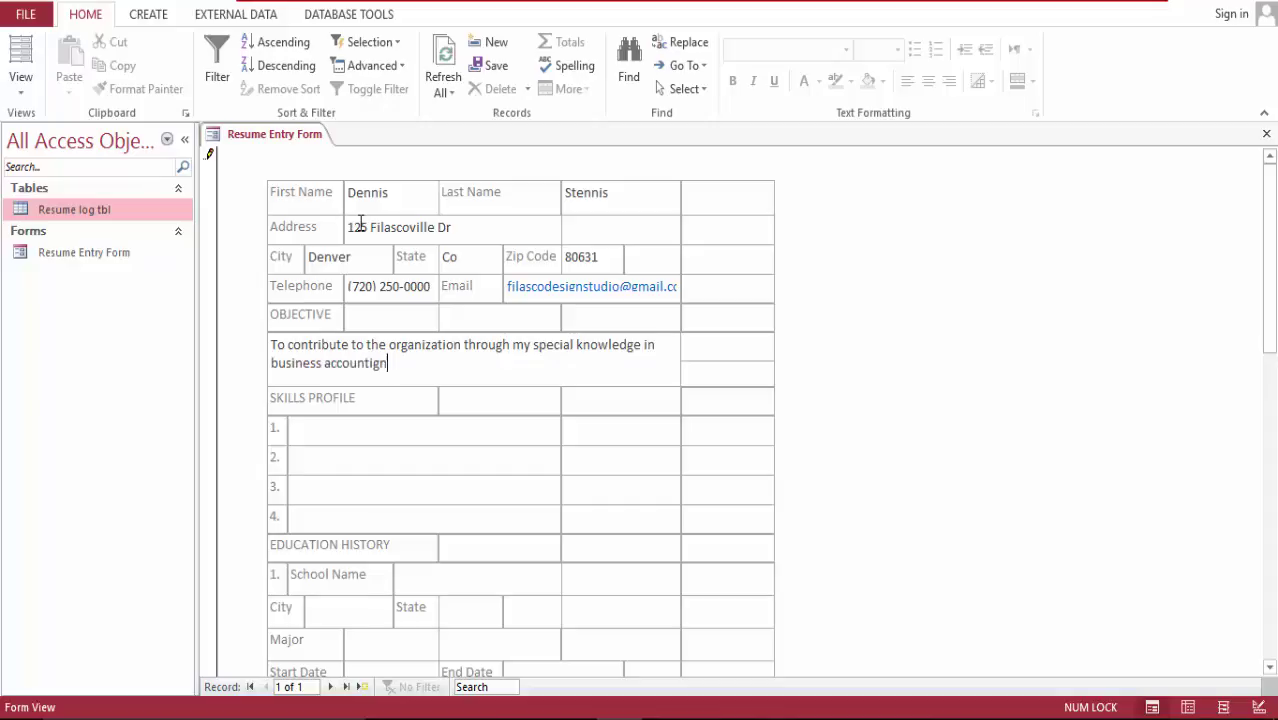
text(.)
text(Fil)
text(an)
key(BackSpace)
key(BackSpace)
Step: Type the skills Financial reporting, Fianancial Analysis, Financial Advisor and Financial Planner, fixing typos
text(nancial reporting)
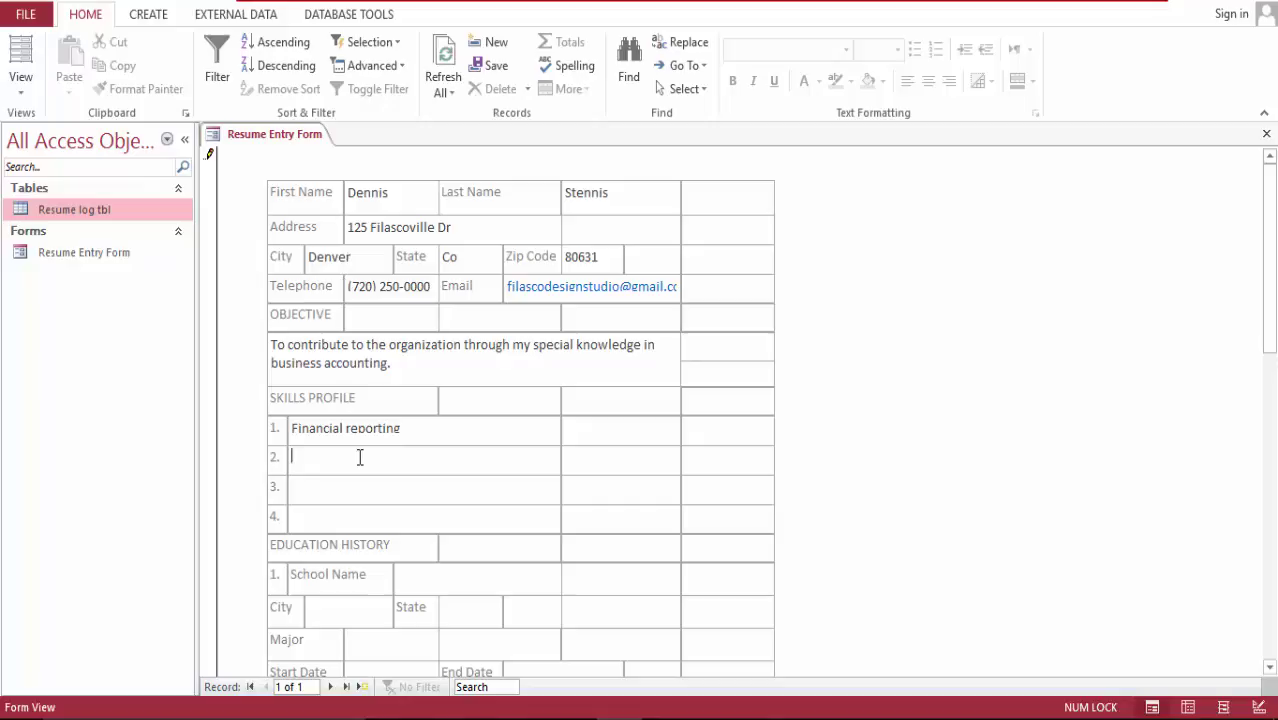
text(Fian)
text(ancial)
text( Analys)
text(i)
text(Fia)
key(BackSpace)
text(naa)
key(BackSpace)
text(ncial Advi)
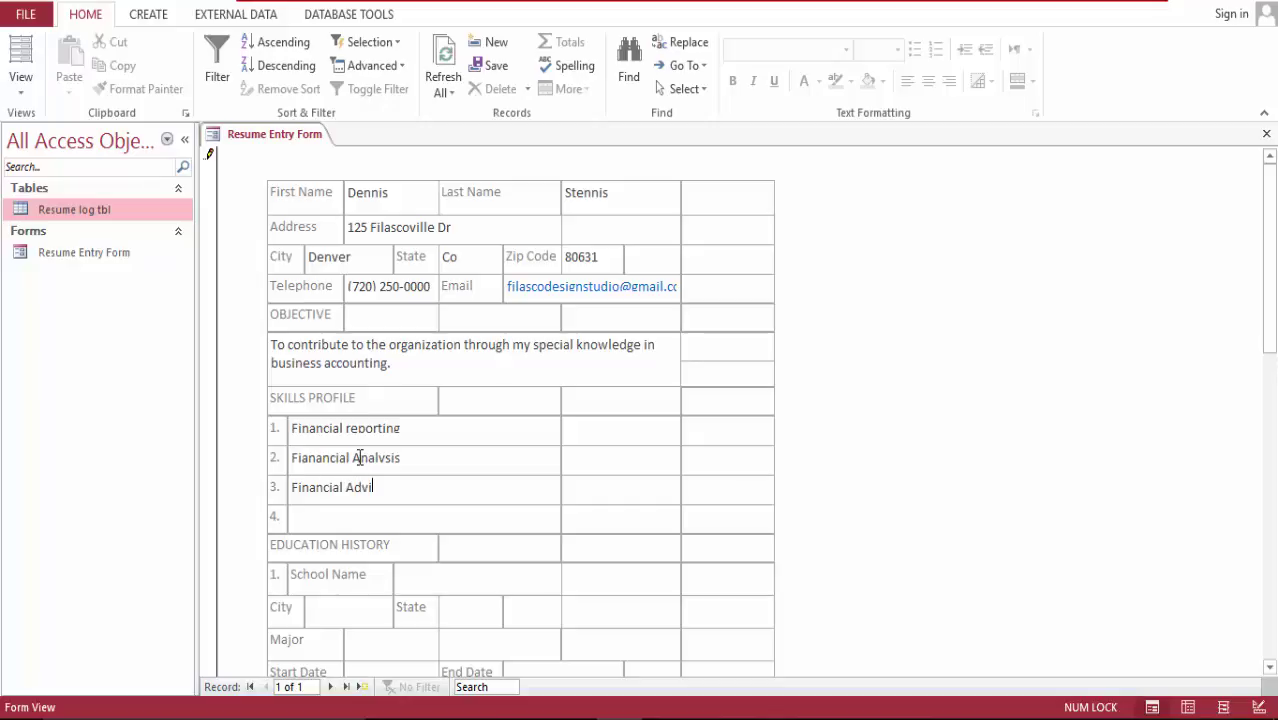
text(sr)
text(or)
key(Tab)
text(Finaa)
key(BackSpace)
text(ncial Planner)
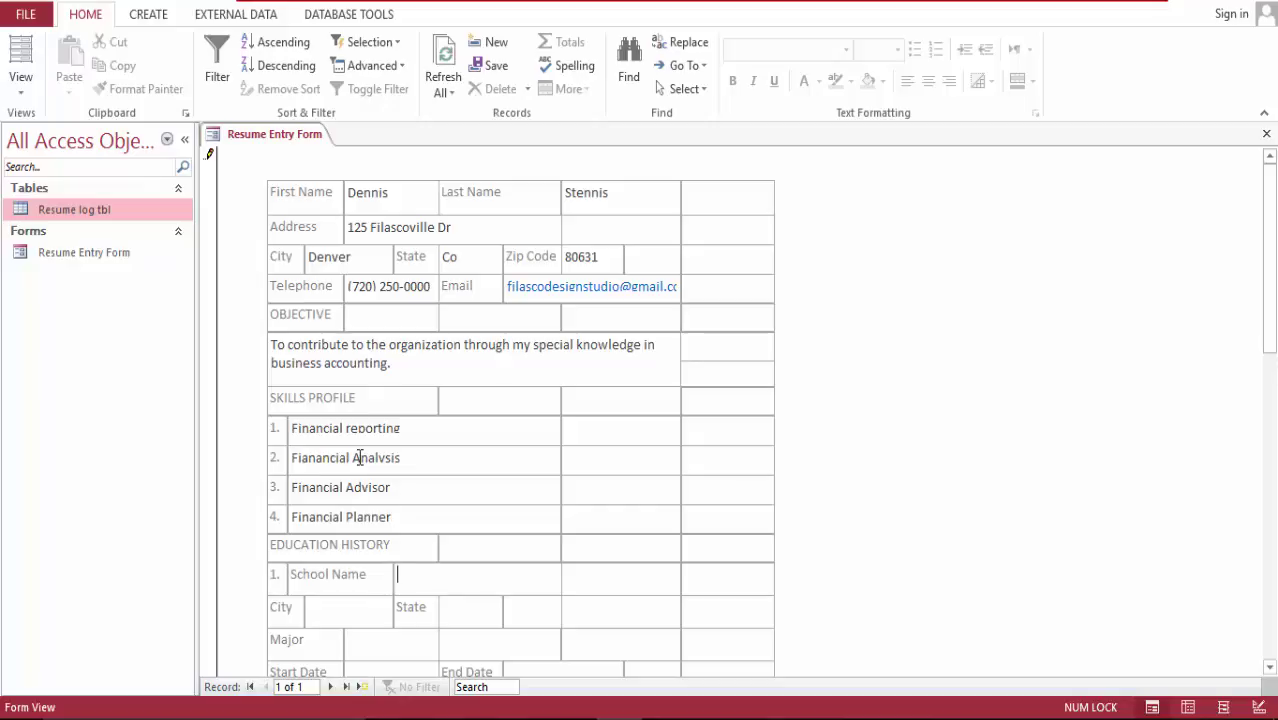
text(Community Colle)
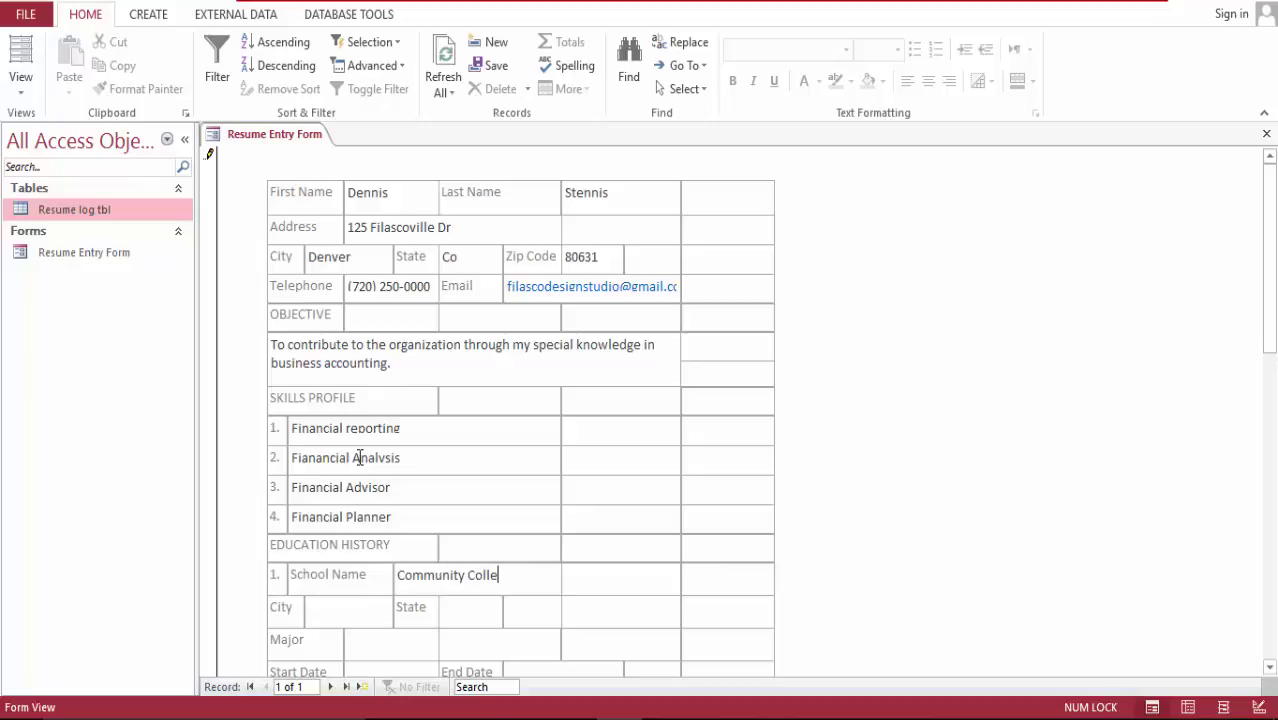
Step: Correct the first school's name to 'Community College of Aurora'
text(ger of Aurora)
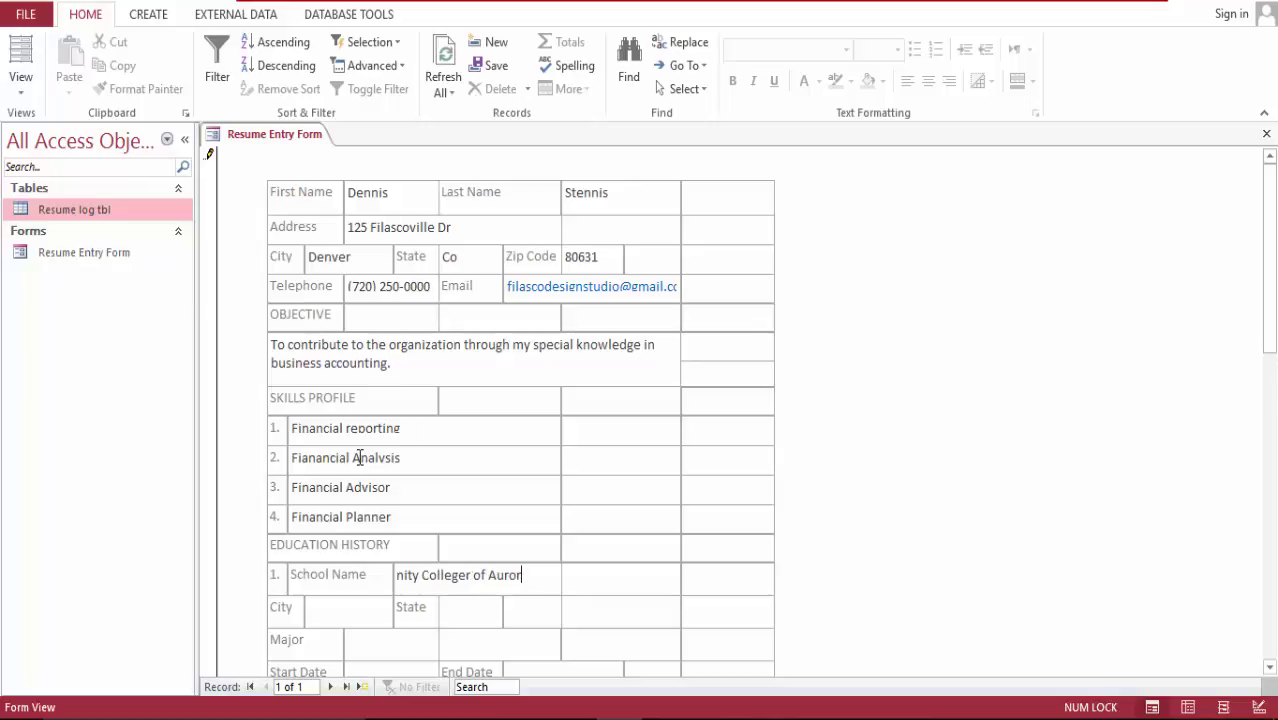
Step: Fill the first school's city Aurora, state CO and major Business Administration
key(Tab)
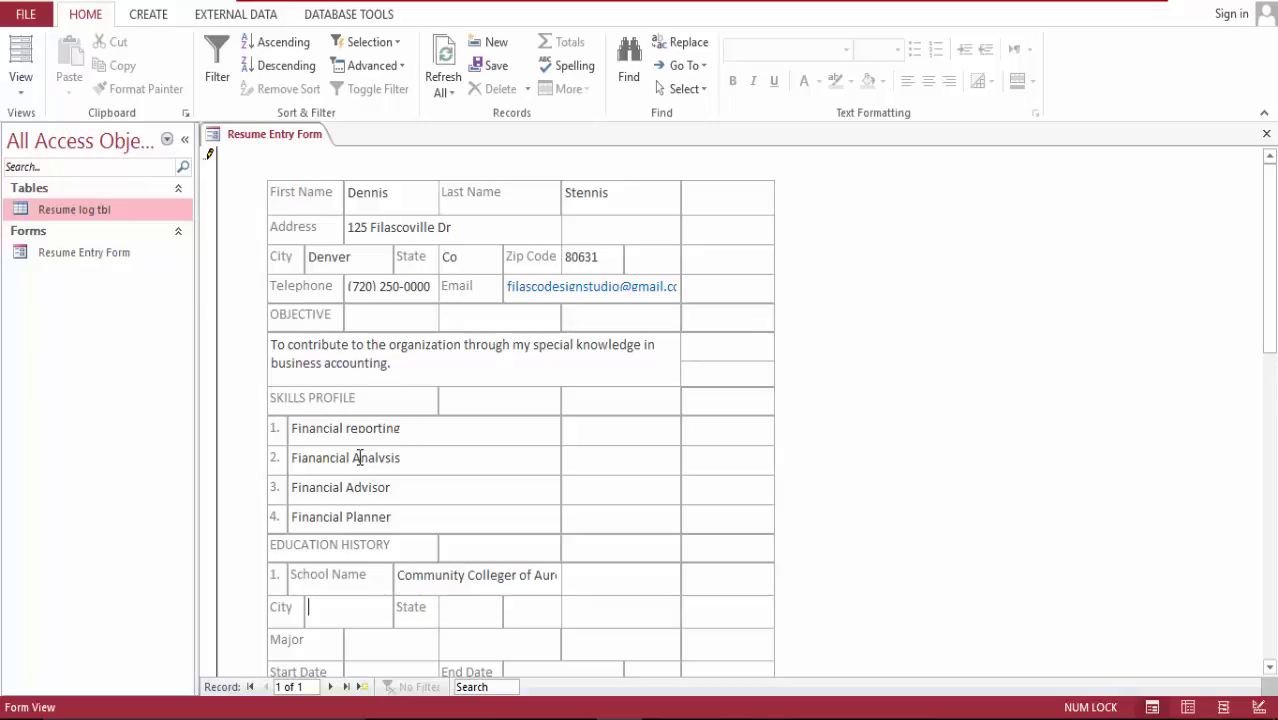
text(Auroo)
key(BackSpace)
text(raCO)
key(Tab)
text(Busine)
text(ss Adimi)
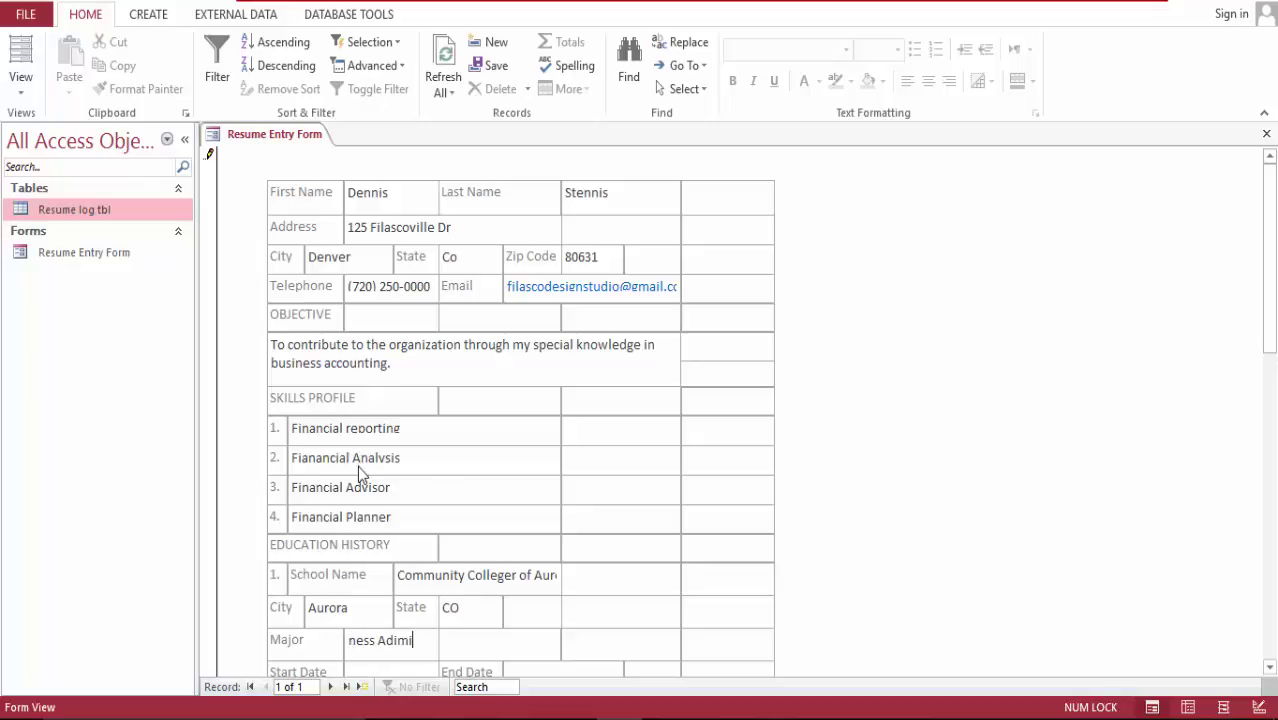
key(BackSpace)
key(BackSpace)
key(BackSpace)
text(di)
key(BackSpace)
text(ministration)
key(Tab)
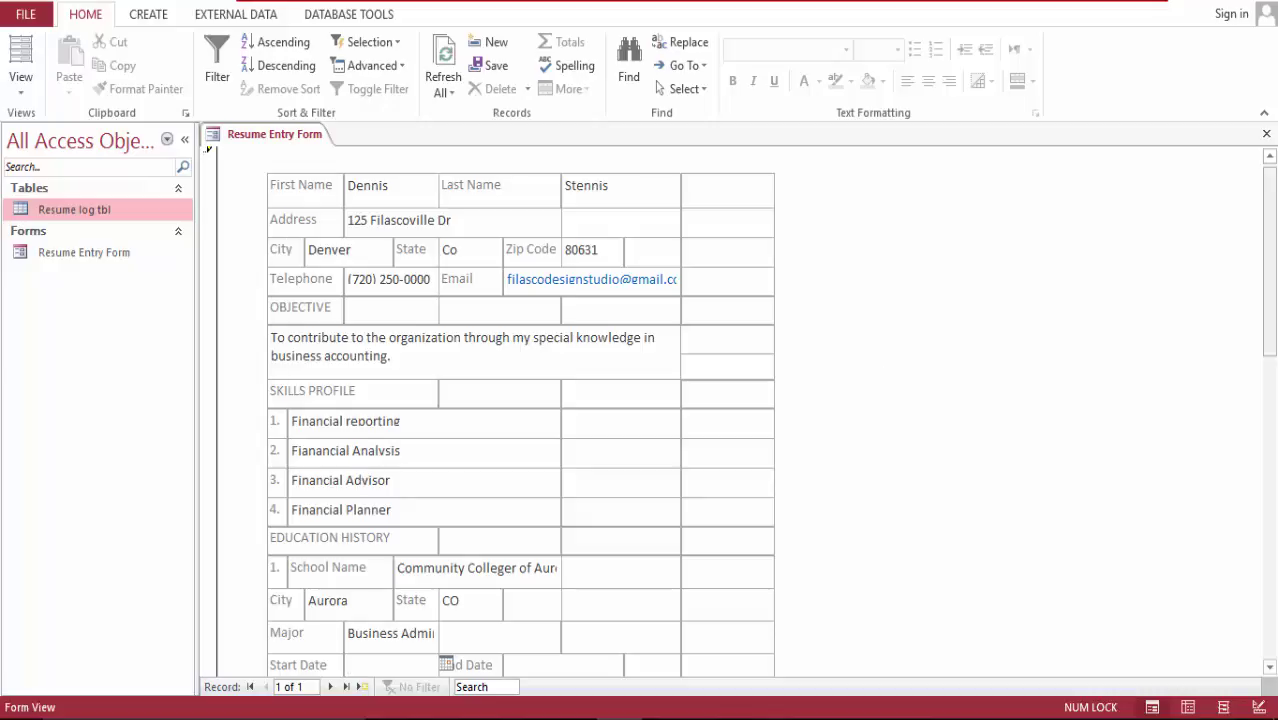
Step: Set the first school's Start Date to 3/20/2007
scroll(1270, 290, down, 3)
scroll(924, 311, down, 3)
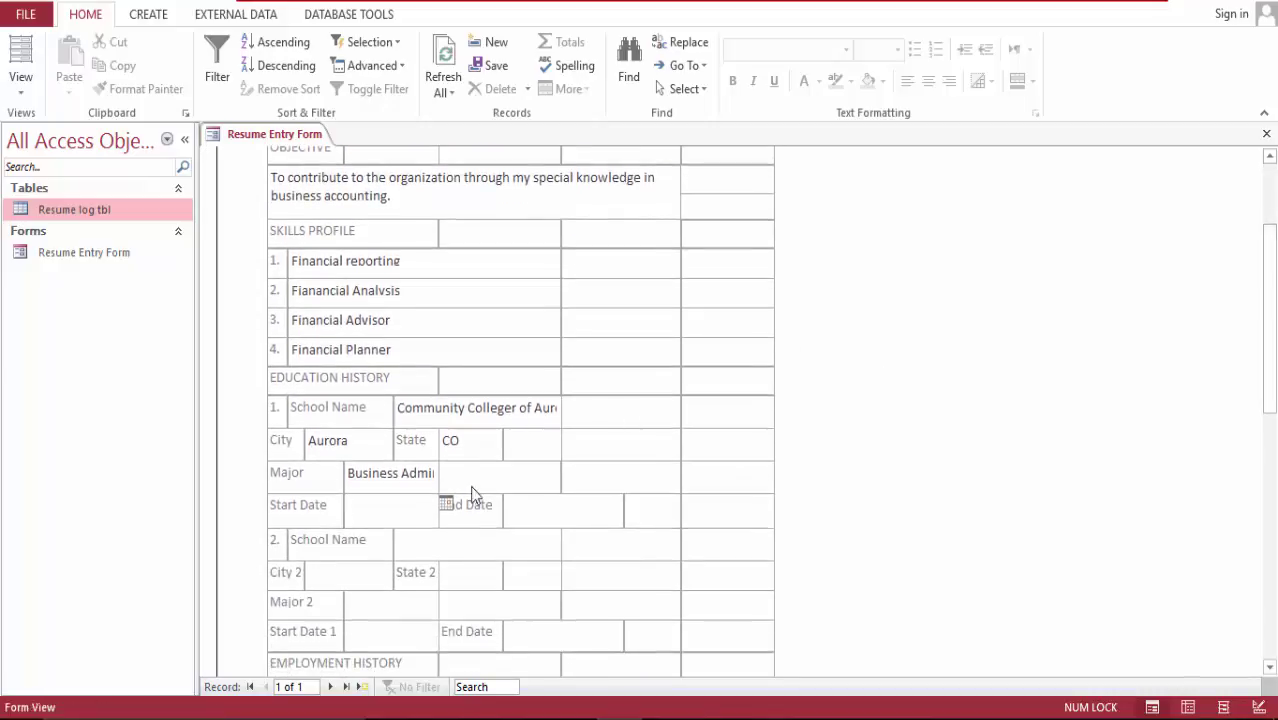
click(445, 505)
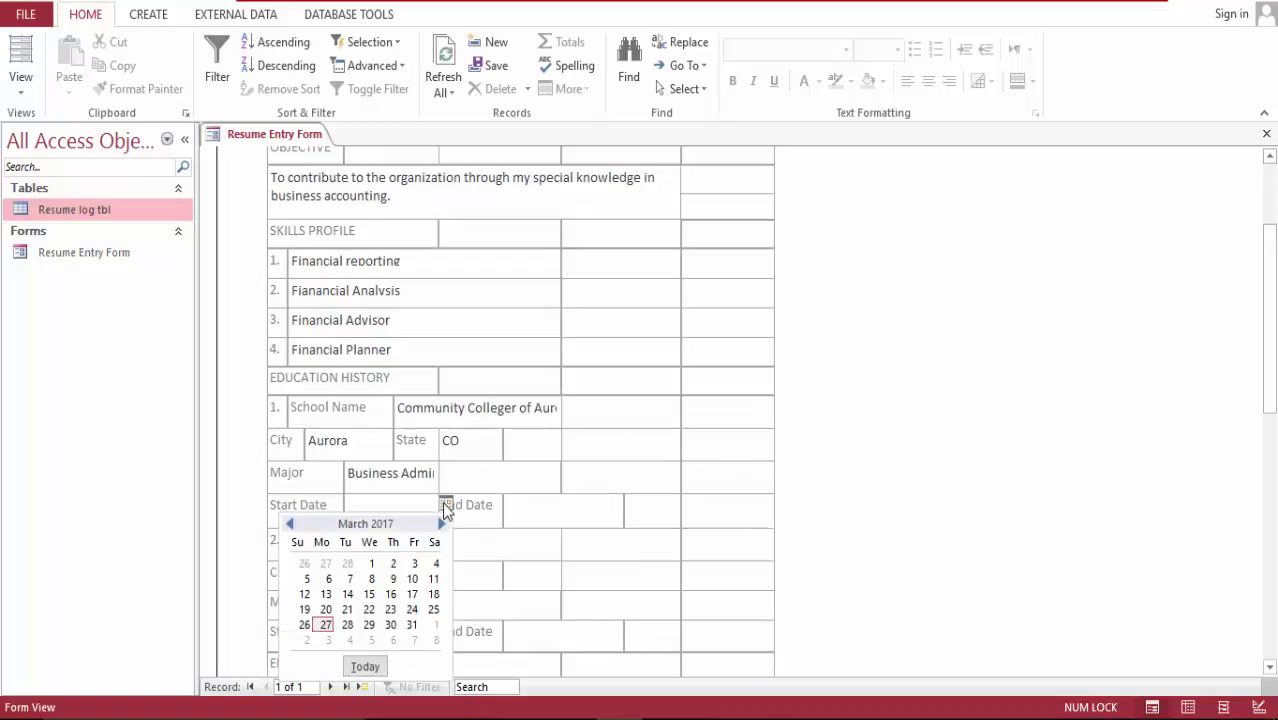
click(326, 609)
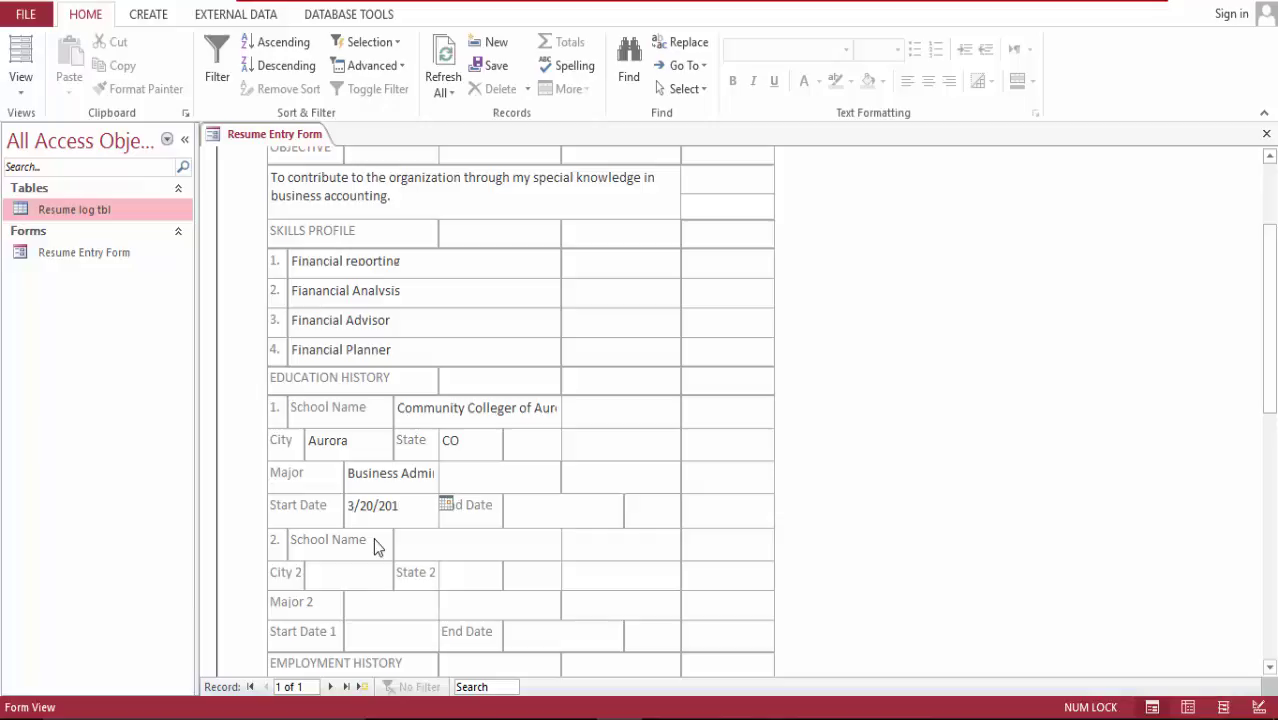
key(BackSpace)
text(07)
Step: Set the first school's End Date to 3/20/2010
key(Tab)
click(631, 503)
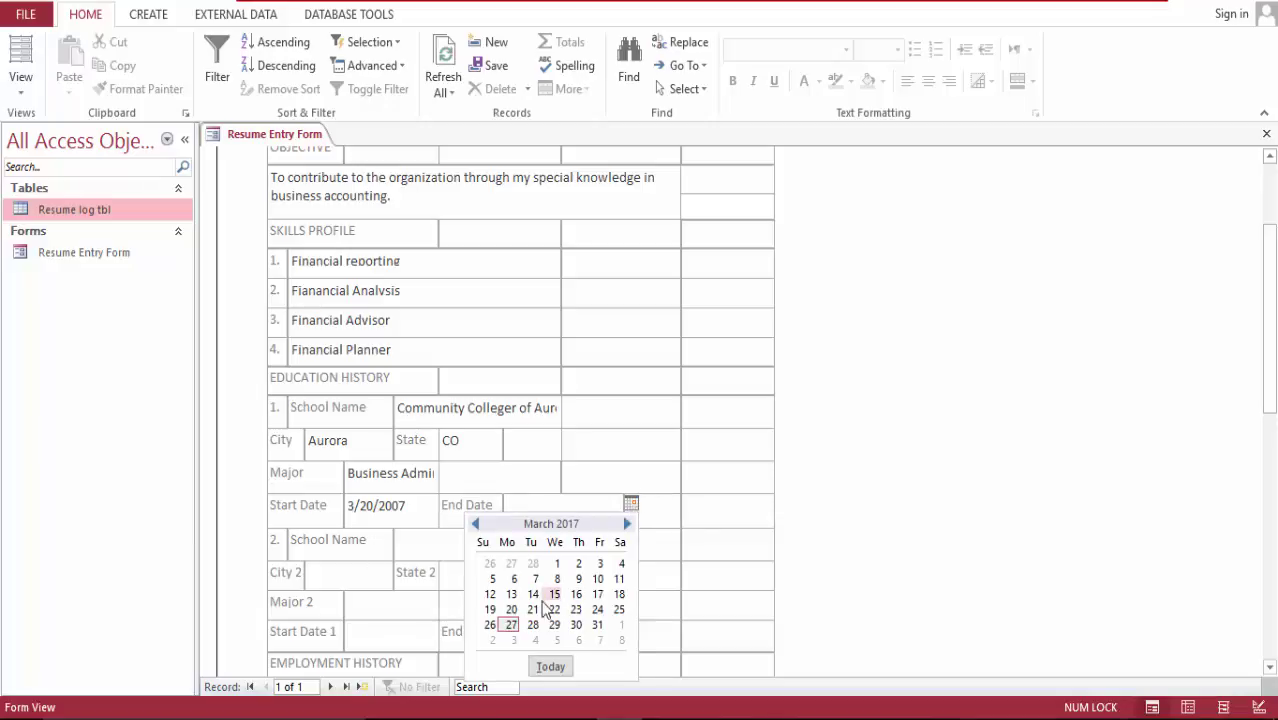
click(511, 610)
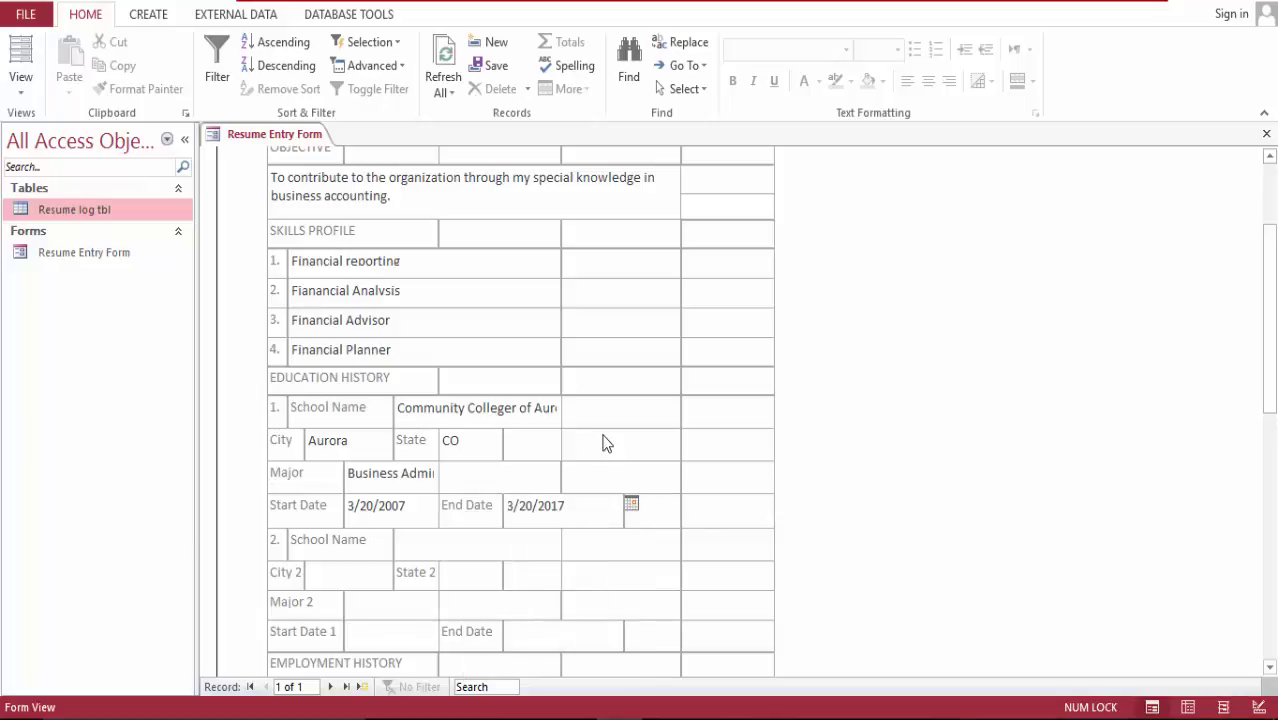
key(BackSpace)
text(0)
key(Tab)
Step: Enter University of Northern Co, Greeley, CO and Accounting for the second school
text(Unic)
text(ersity of)
text( Norther)
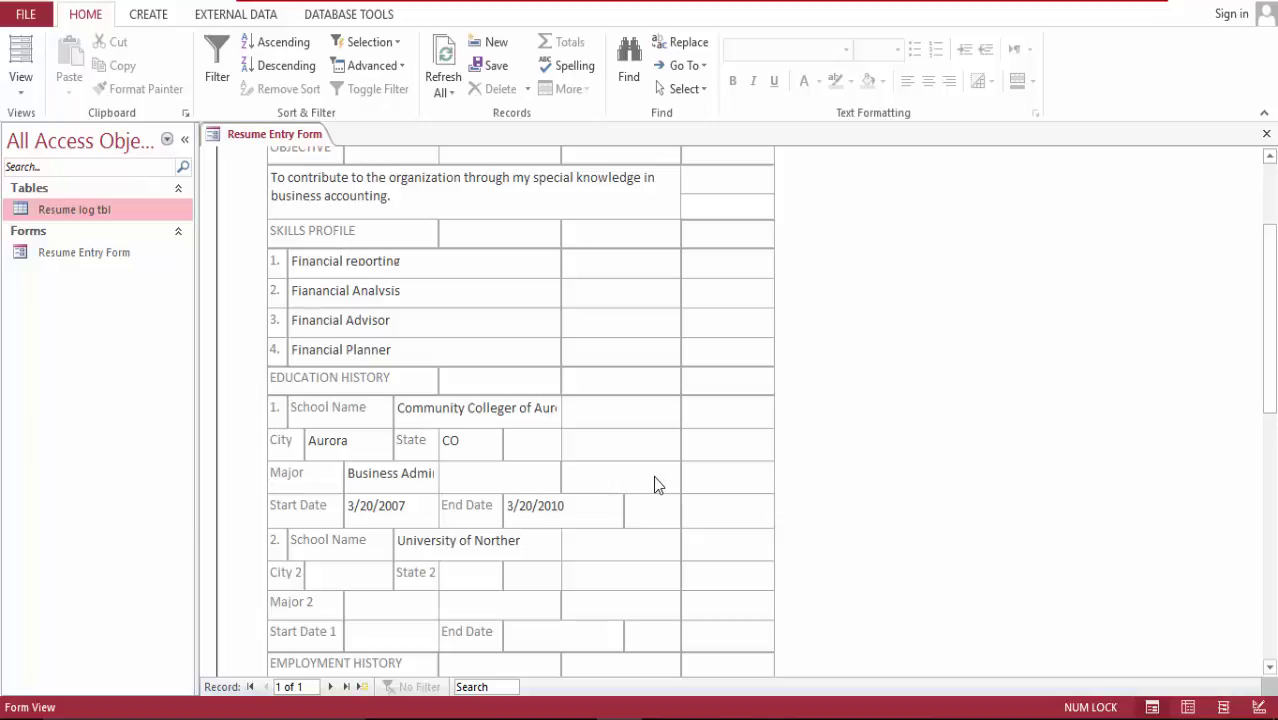
text(n Co)
key(Tab)
text(Greel)
key(BackSpace)
key(BackSpace)
key(BackSpace)
text(eeley)
key(Tab)
text(CO)
key(Tab)
text(Accounting)
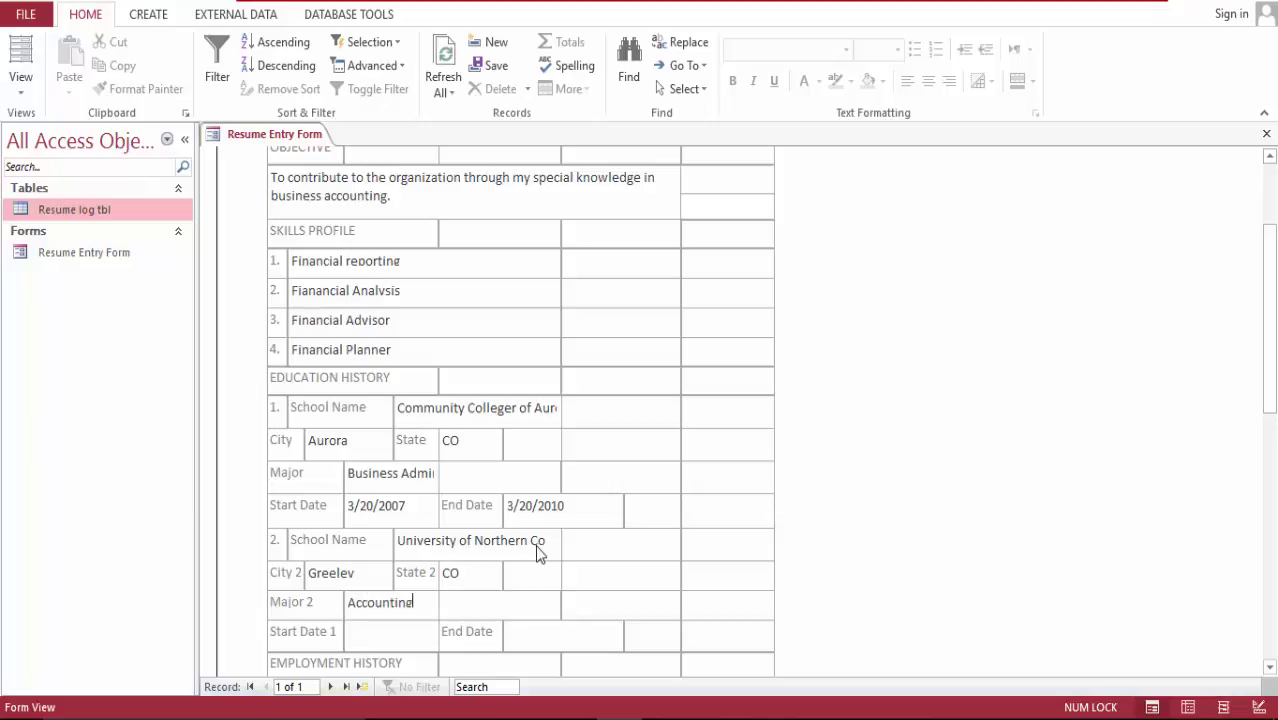
Step: Set the second school's Start Date to 3/20/2011
key(Tab)
click(446, 631)
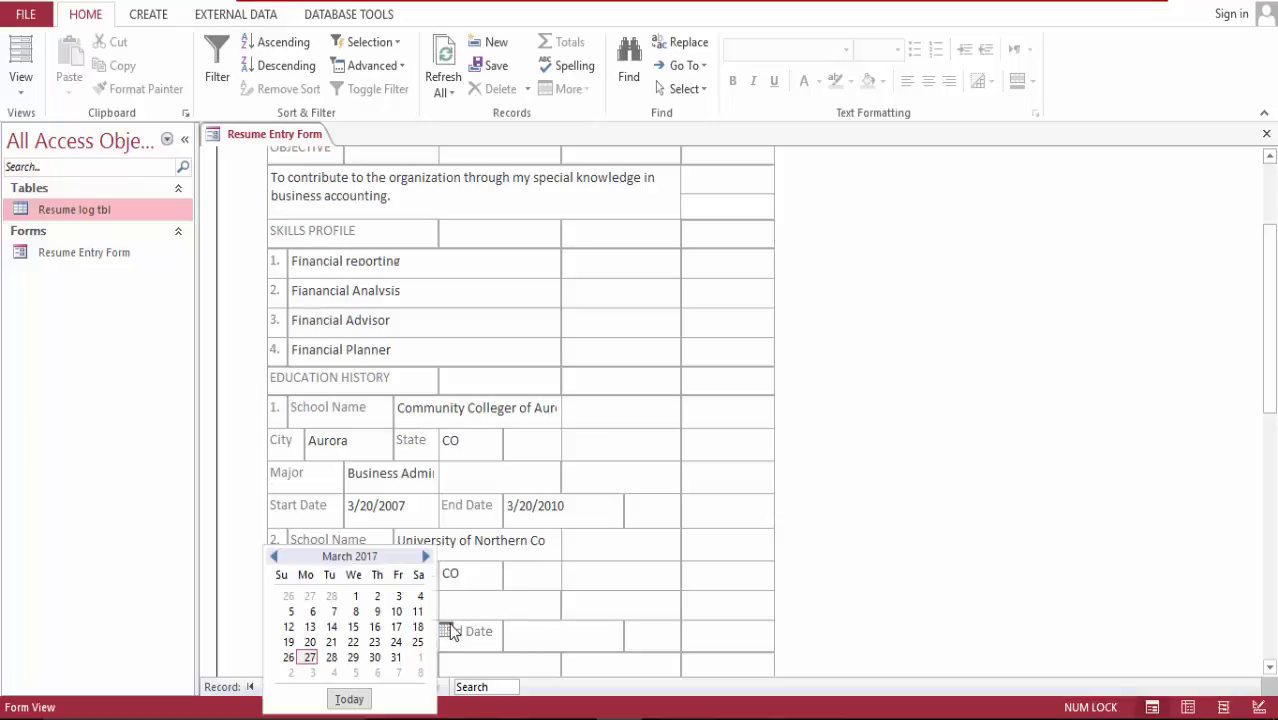
click(310, 642)
key(BackSpace)
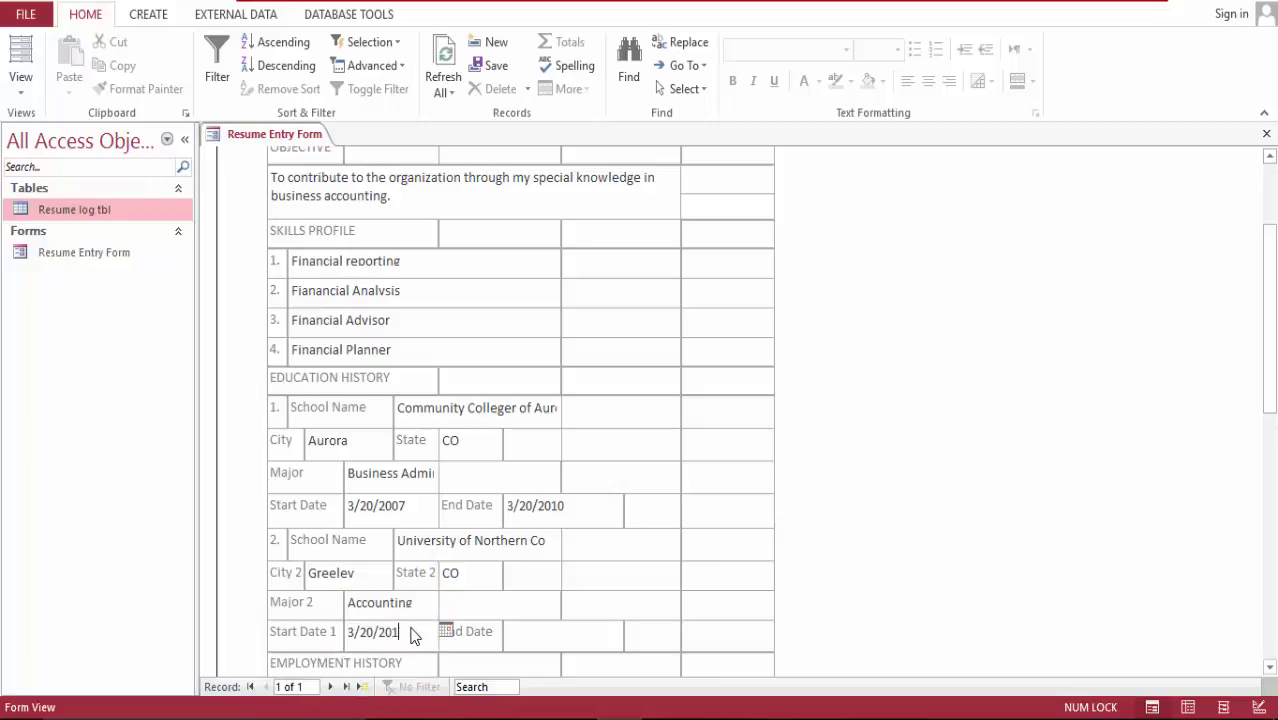
text(1)
Step: Set the second school's End Date to 12/13/2013
click(536, 634)
click(631, 630)
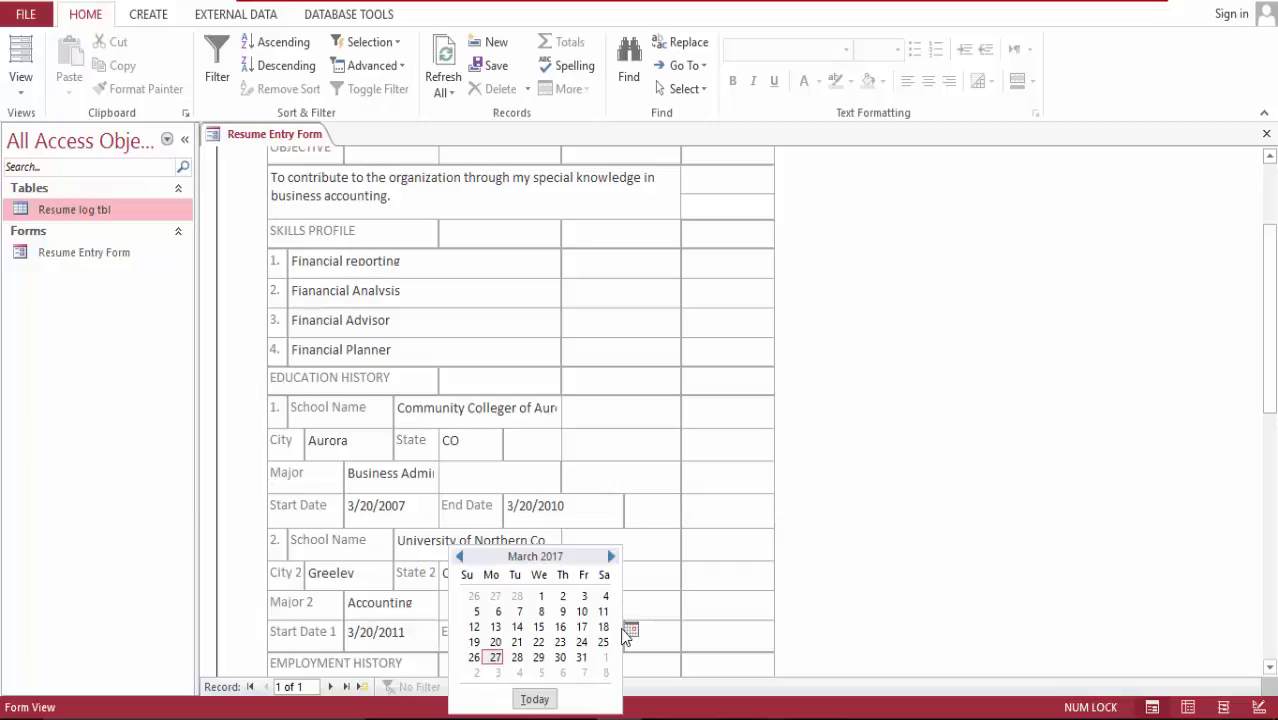
click(611, 558)
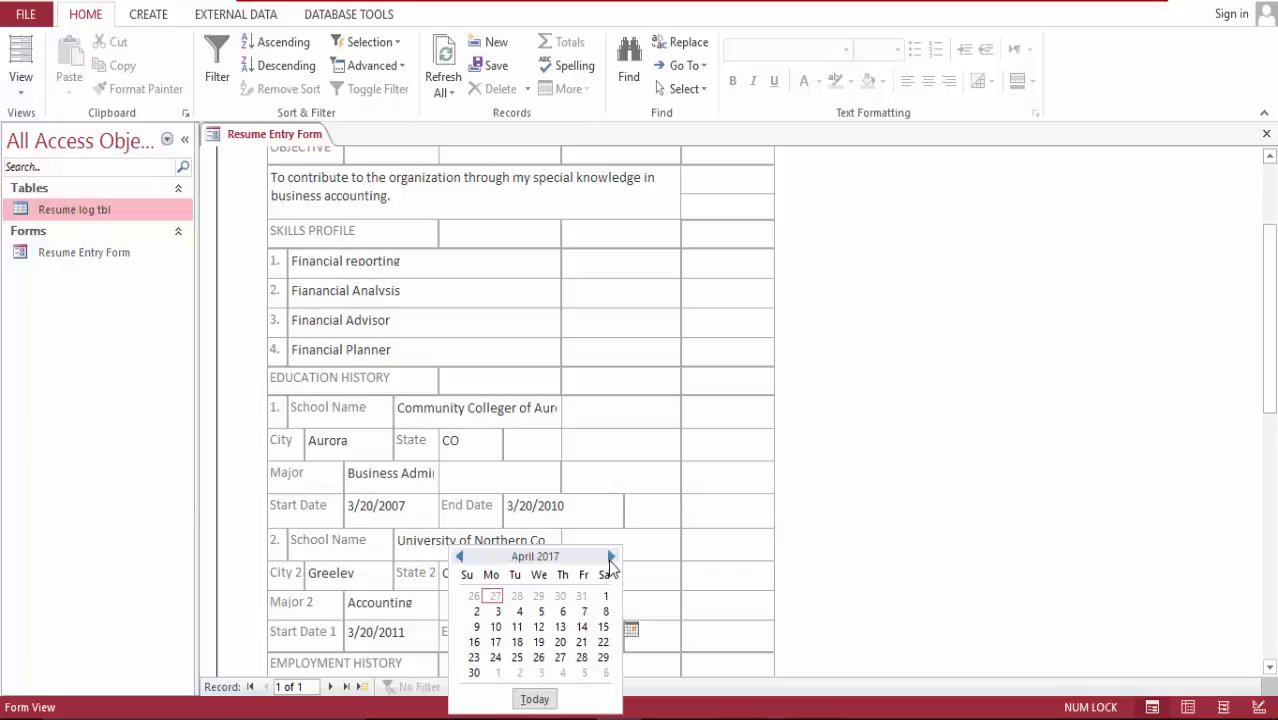
click(611, 558)
click(611, 558)
click(611, 558)
click(611, 558)
click(611, 558)
click(611, 558)
click(611, 558)
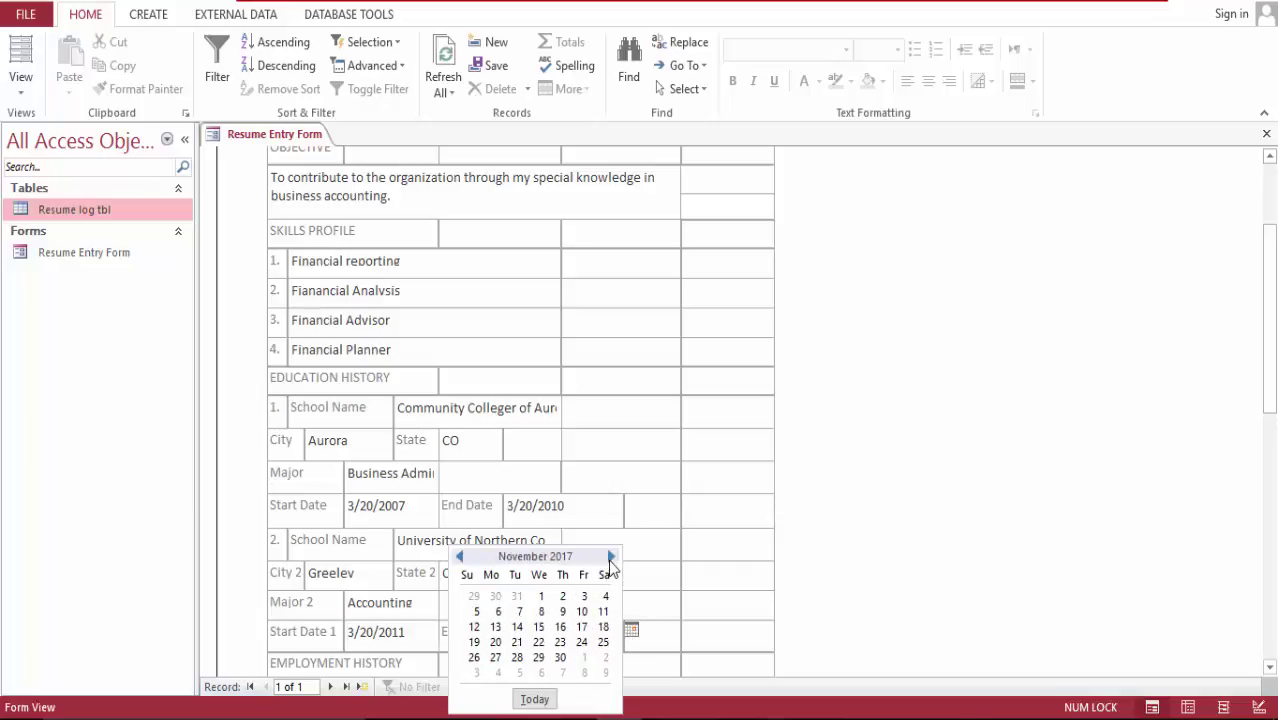
click(611, 558)
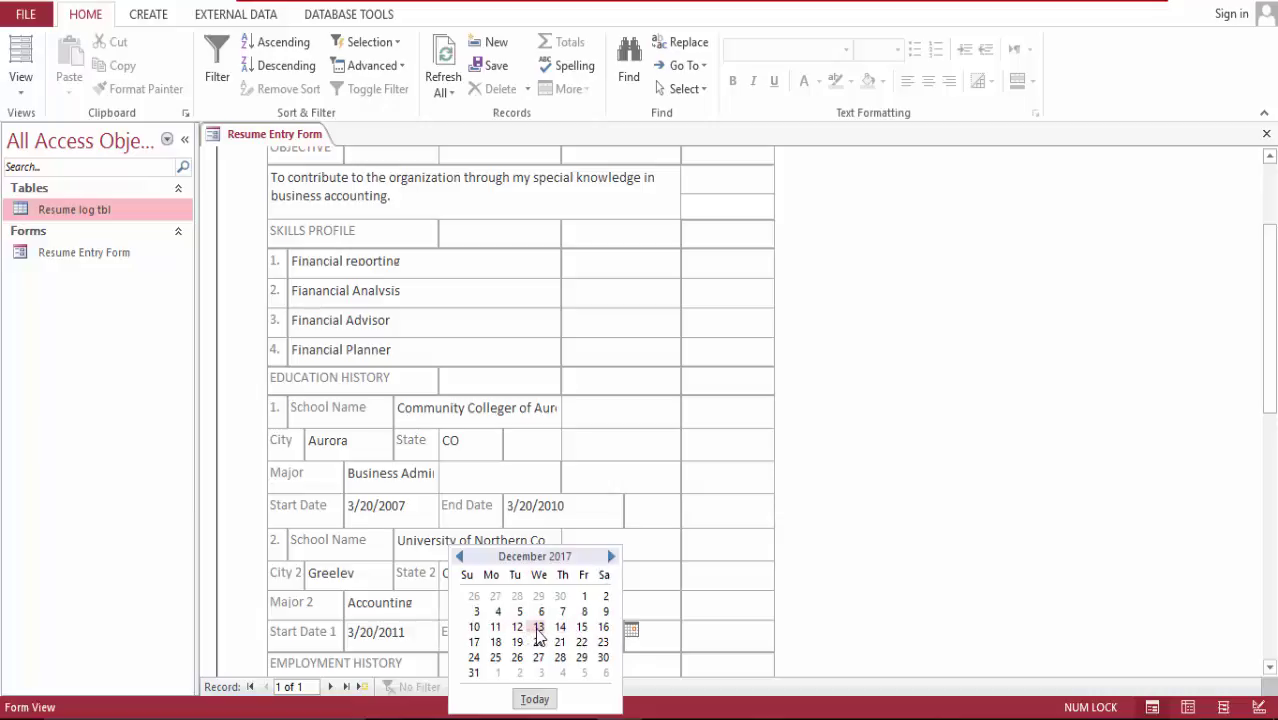
click(538, 627)
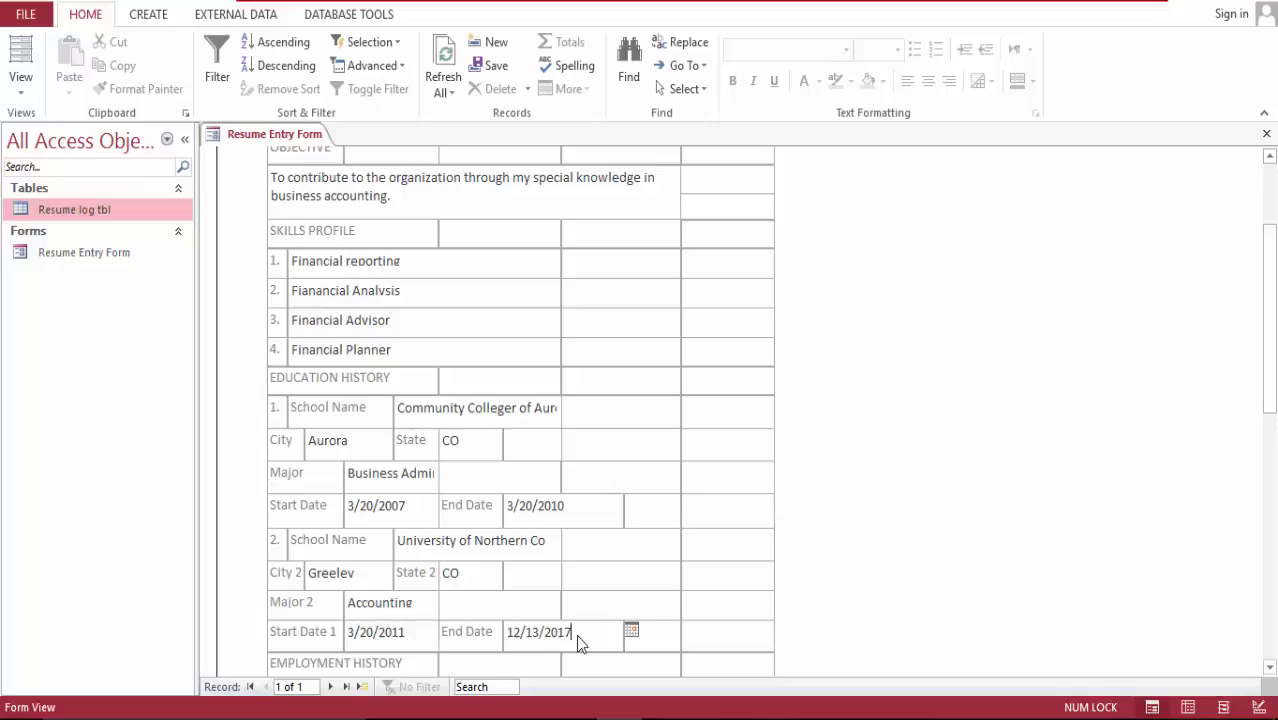
key(BackSpace)
text(3)
key(Tab)
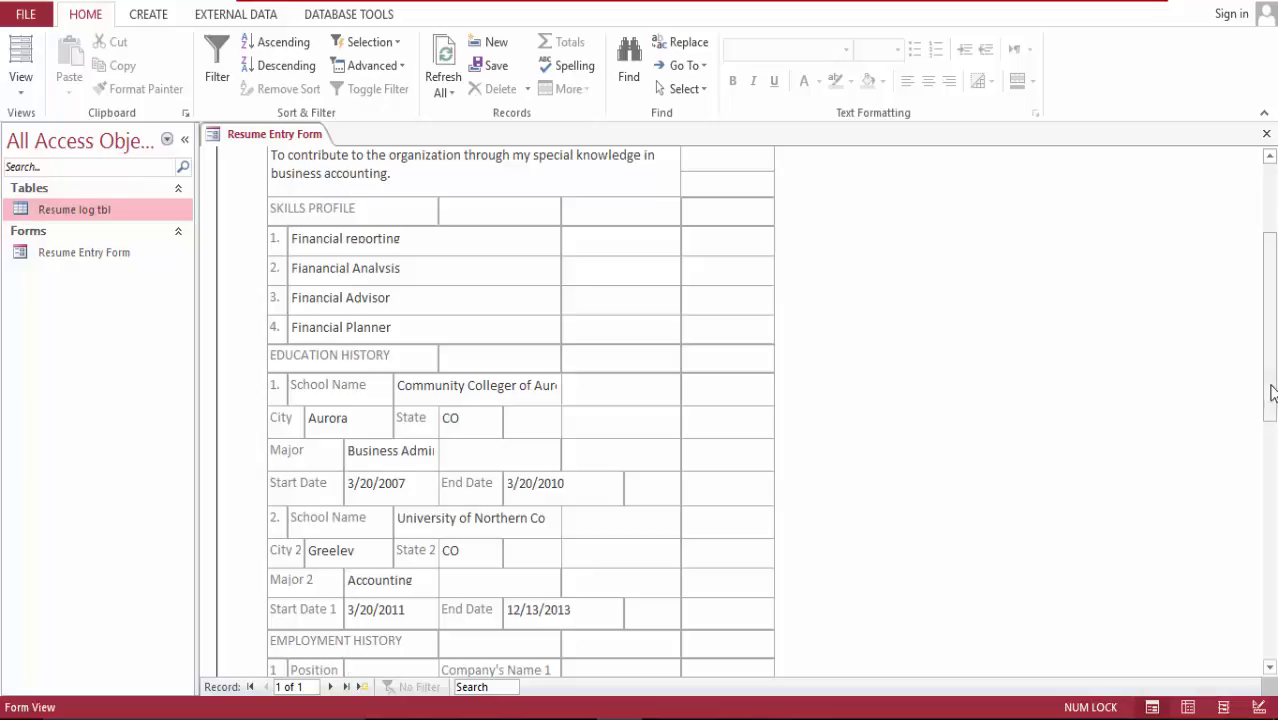
Step: Enter the first job as Accountant at Filasco Design Studio in Denver, CO
drag(1272, 391, 1275, 484)
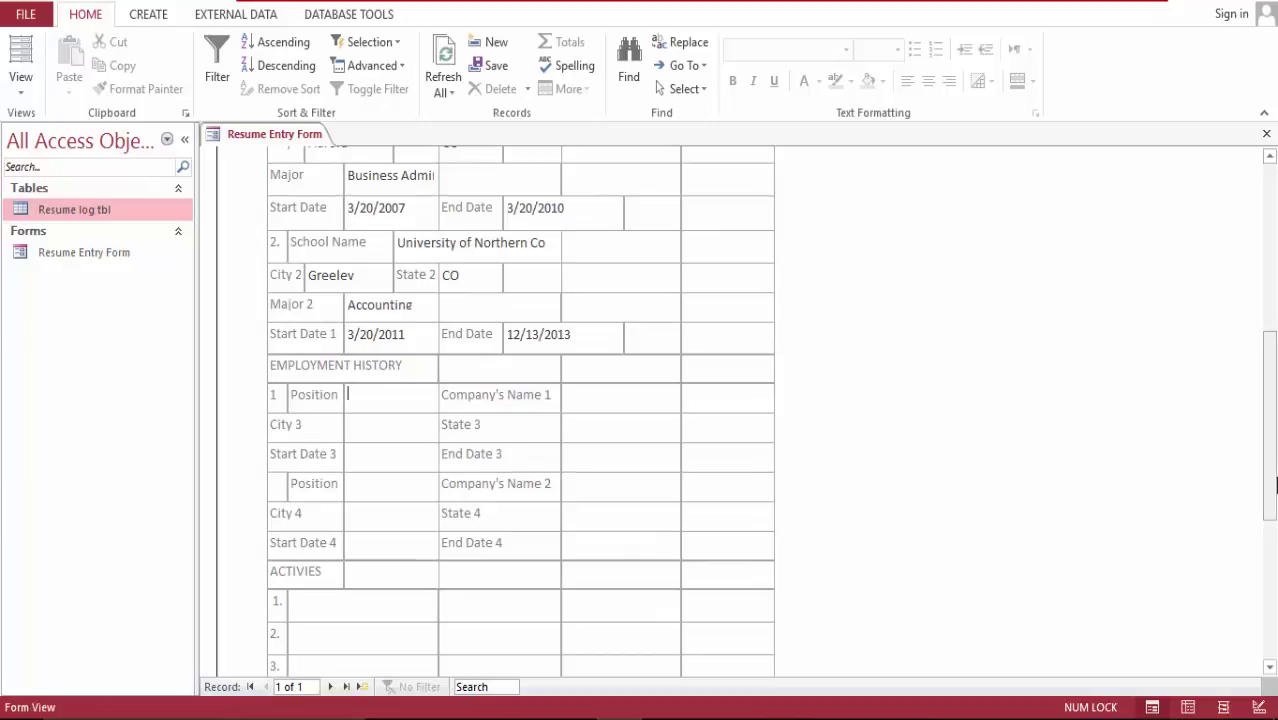
text(AccountantFila)
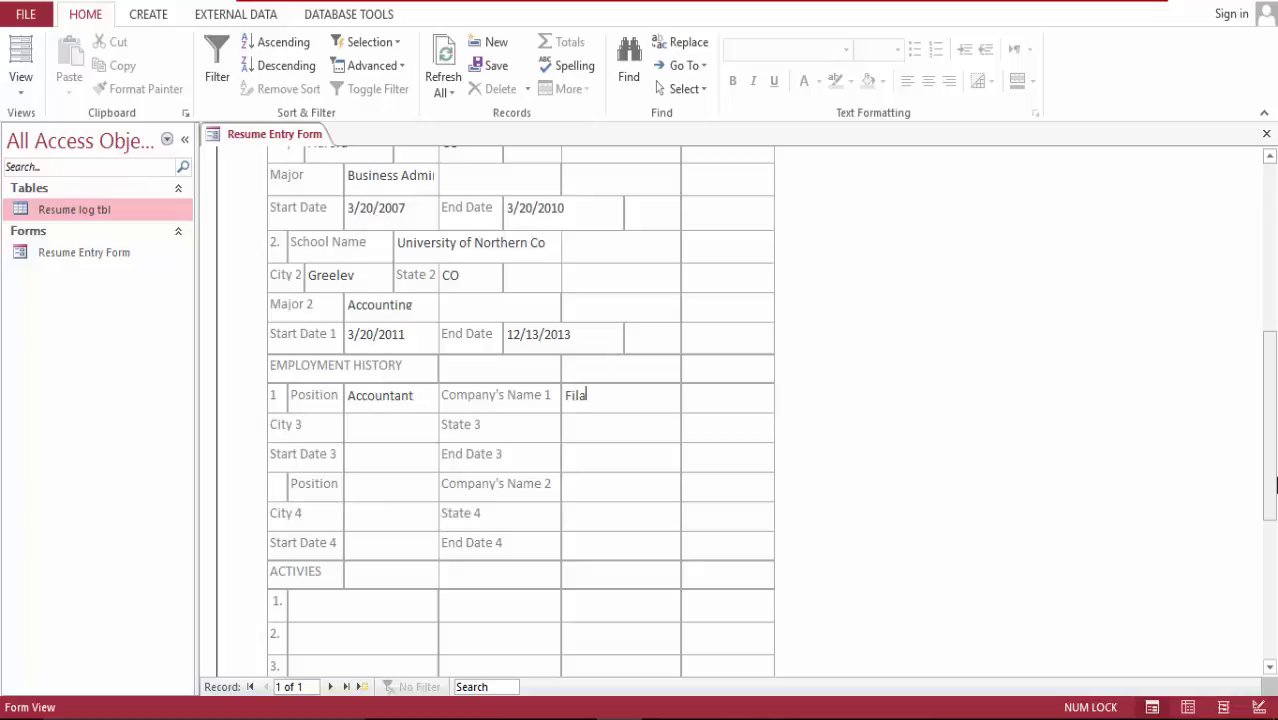
text(sco Dsign)
key(BackSpace)
key(BackSpace)
key(BackSpace)
key(BackSpace)
text(esign)
text(Studio)
key(Tab)
text(Denver)
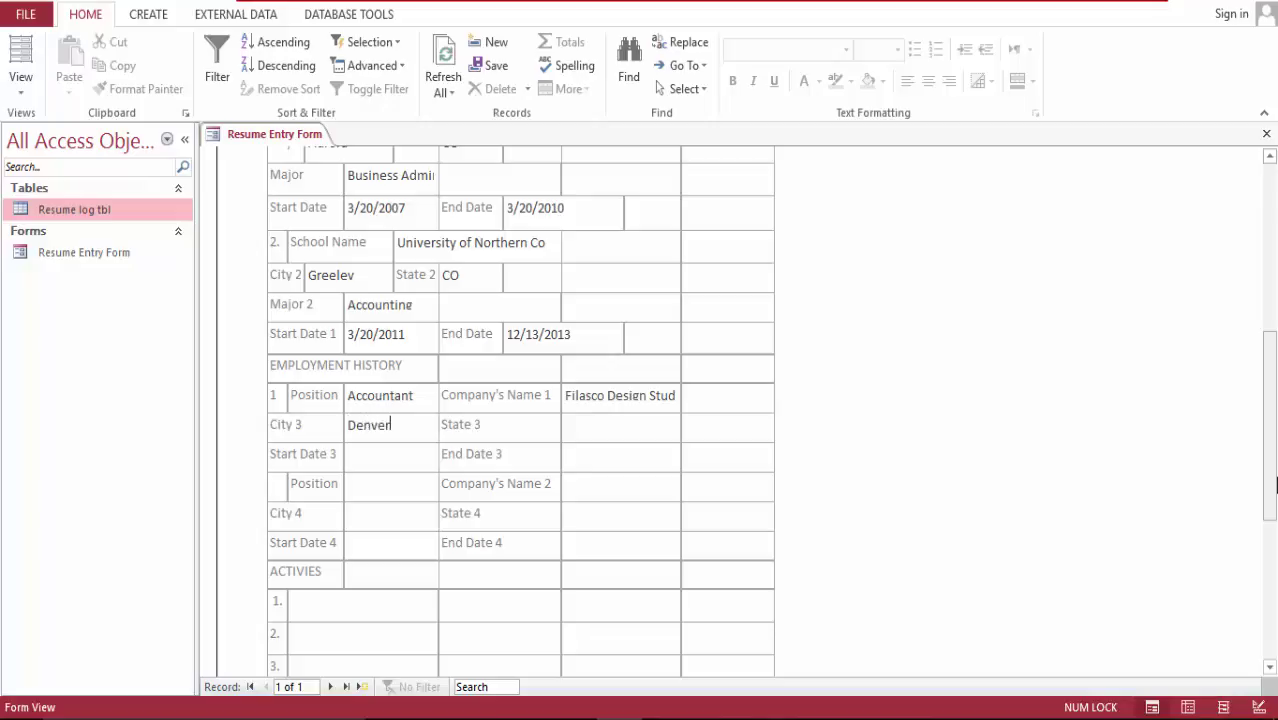
text(CO)
Step: Set the first job's dates to today, 3/27/2017, through 3/28/2017
key(Tab)
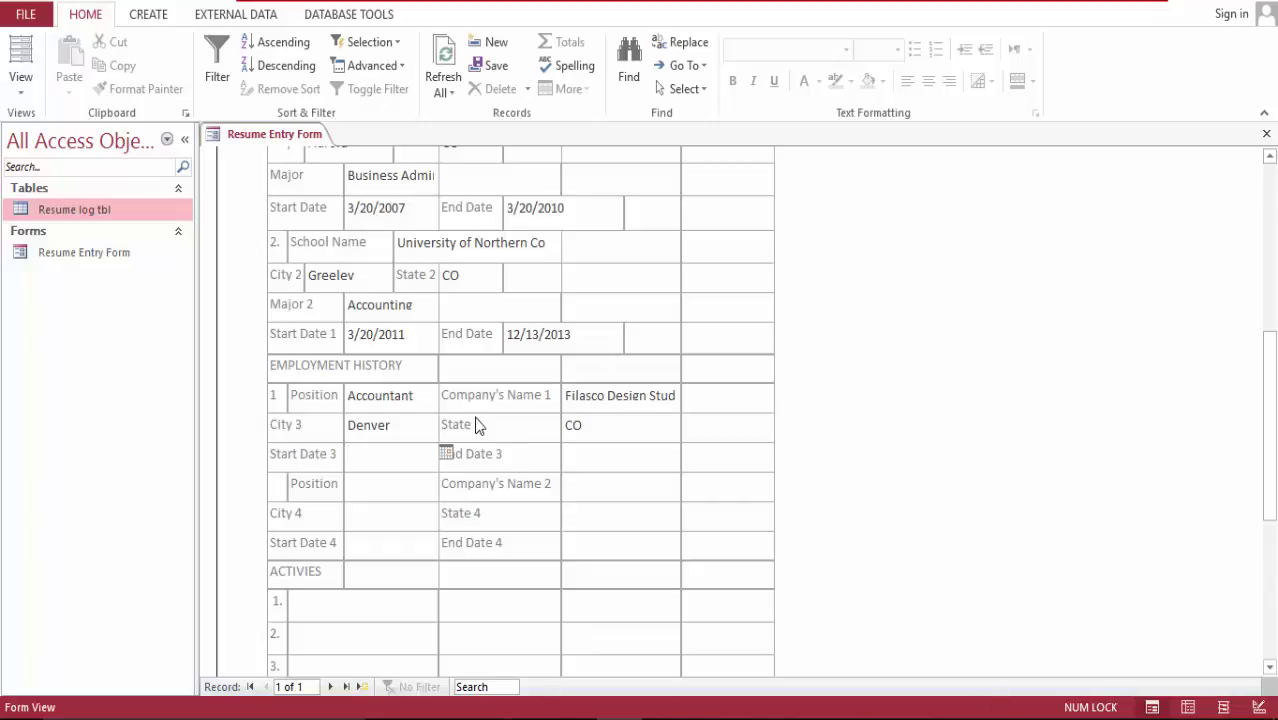
click(447, 454)
click(358, 615)
click(612, 468)
click(688, 453)
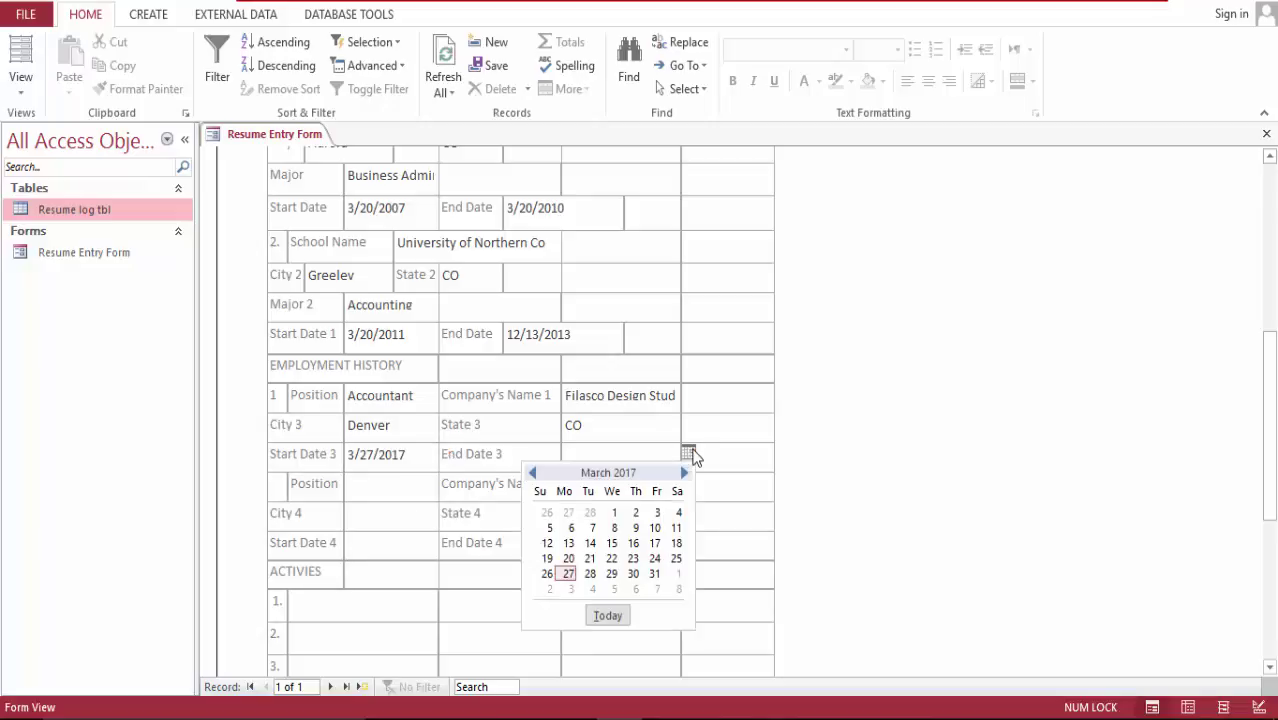
click(592, 572)
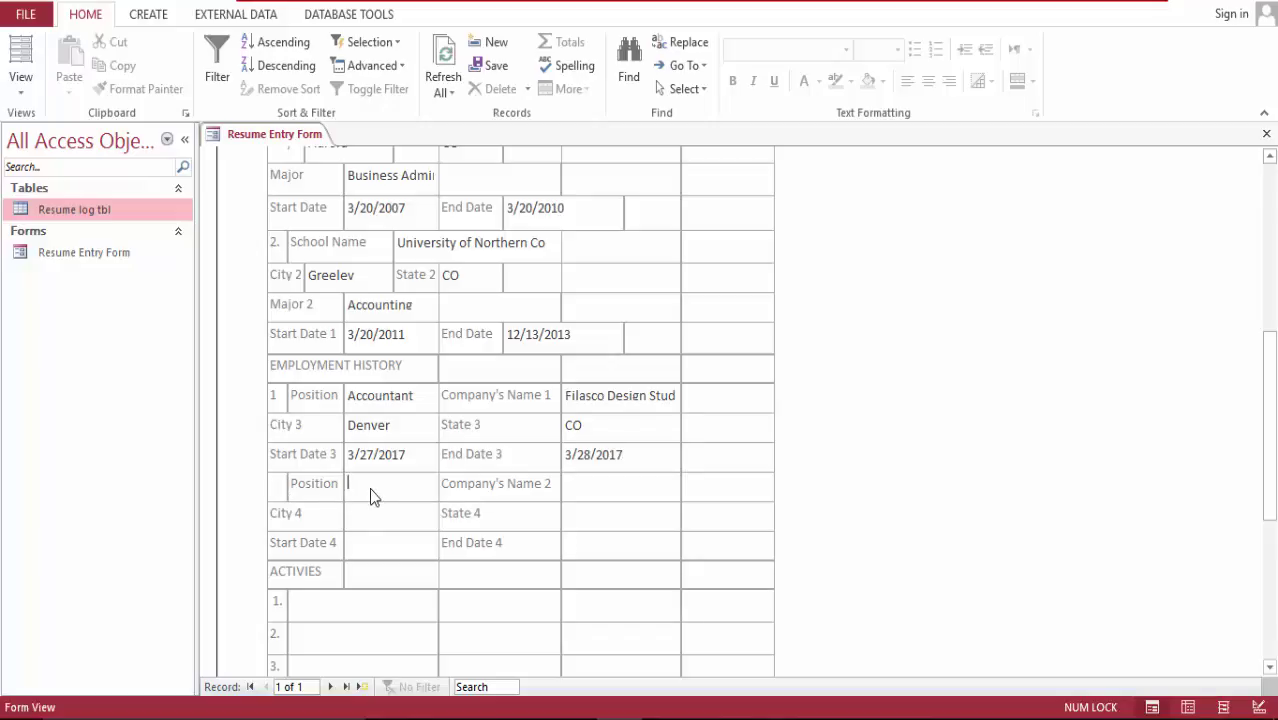
text(Youtuber)
Step: Enter the second job's company Youtube with city and state Clouds
key(Tab)
click(614, 484)
text(Youtube)
text(C)
text(louds)
key(Tab)
text(Clouds)
Step: Set the second job's dates from 3/22/2013 to today, 3/27/2017
key(Tab)
click(447, 542)
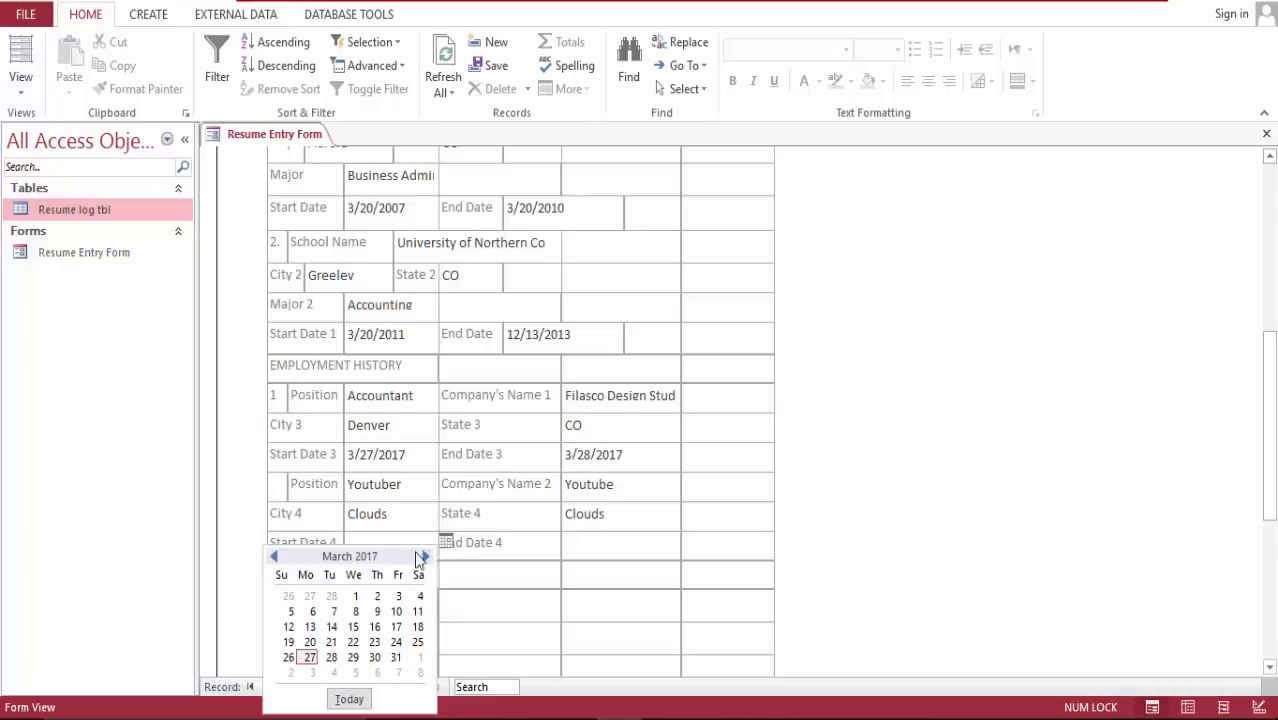
click(353, 641)
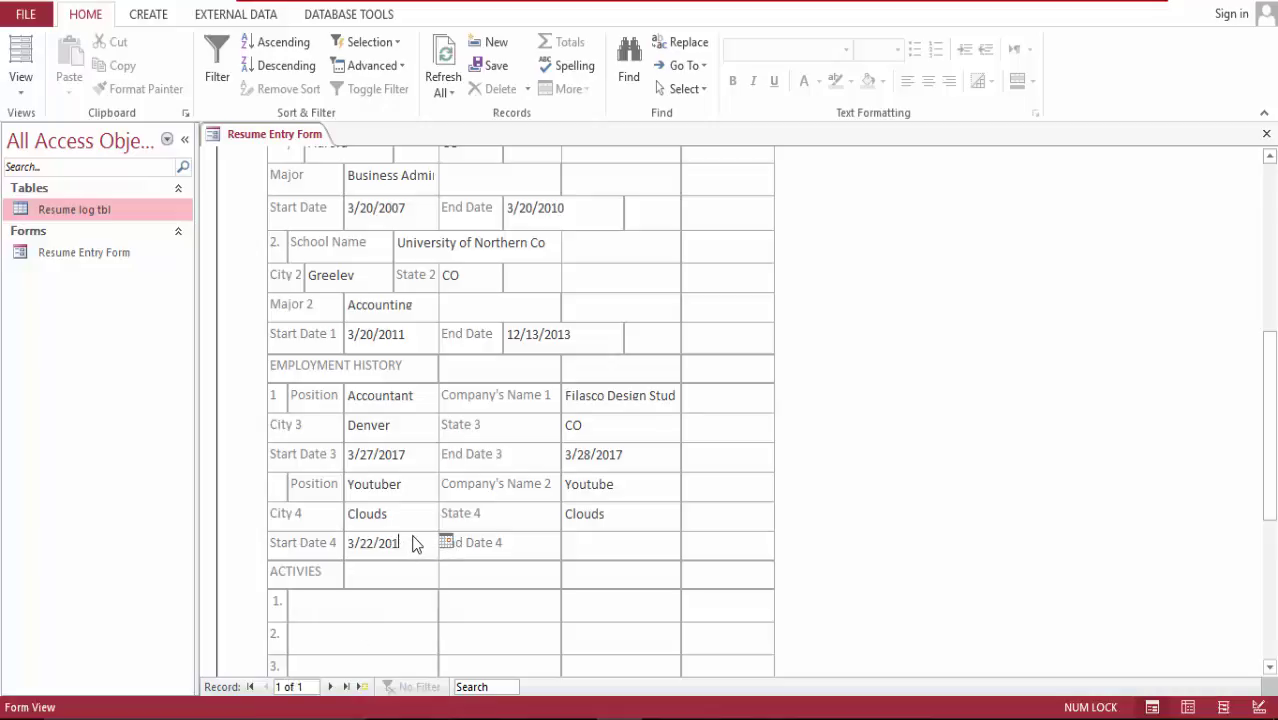
text(3)
key(Tab)
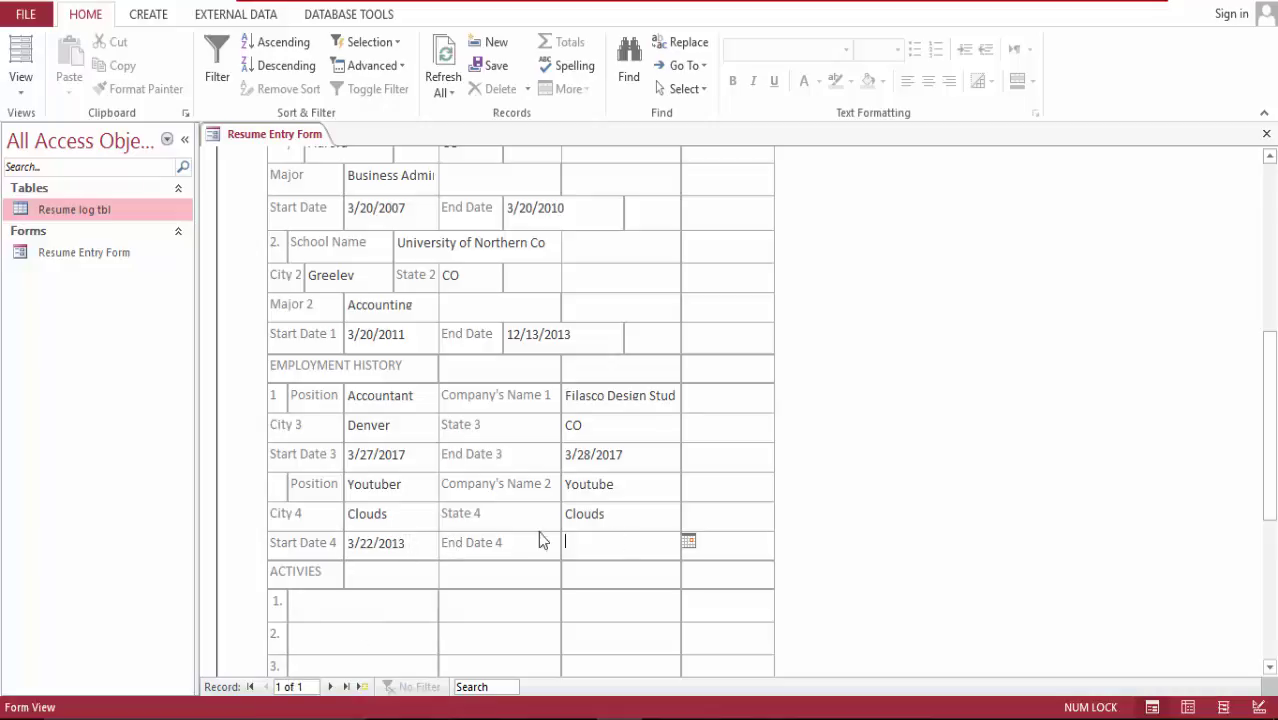
click(690, 543)
click(591, 699)
click(371, 609)
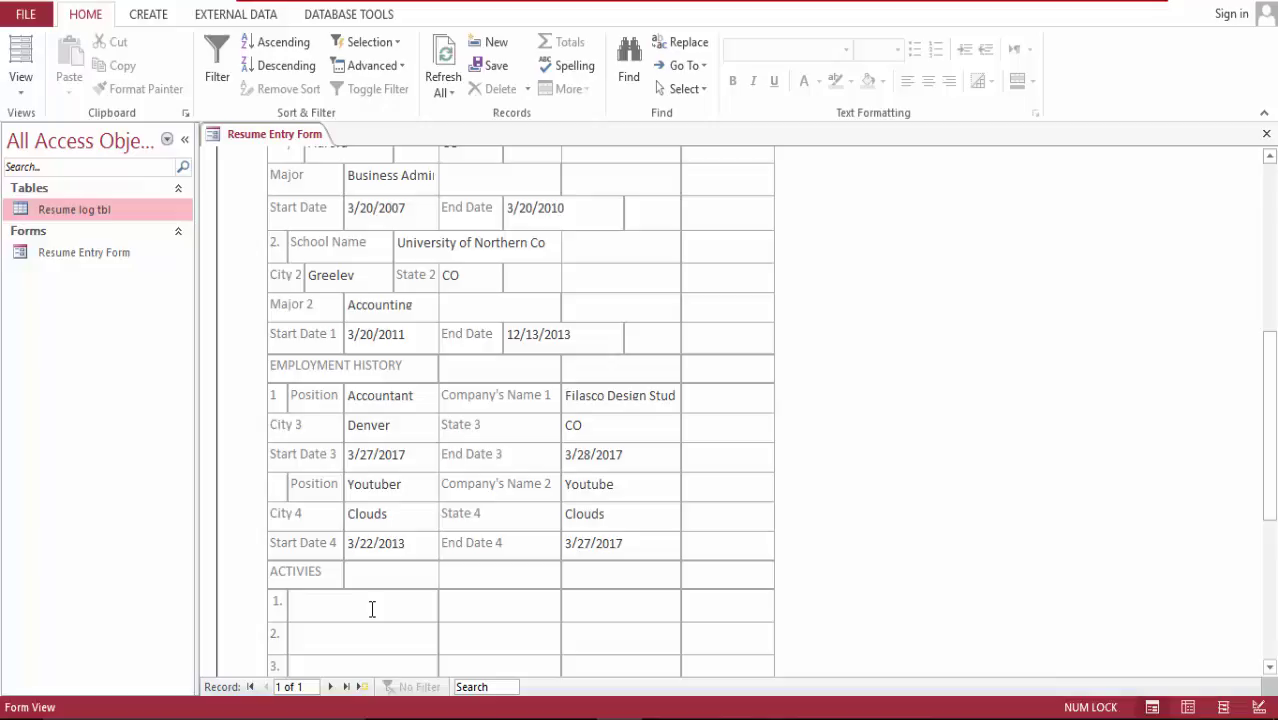
Step: Enter the activities Video blogger, web designer and logo design on lines 1–3
text(Video)
key(BackSpace)
key(BackSpace)
key(BackSpace)
text(ed)
key(BackSpace)
key(BackSpace)
text(deo blogger)
click(330, 641)
text(web designer)
key(Tab)
text(logo)
key(BackSpace)
key(BackSpace)
text(go design)
Step: Fill Interest lines 1–3 with Form Design, Accounting and Dancing
drag(1270, 340, 1270, 420)
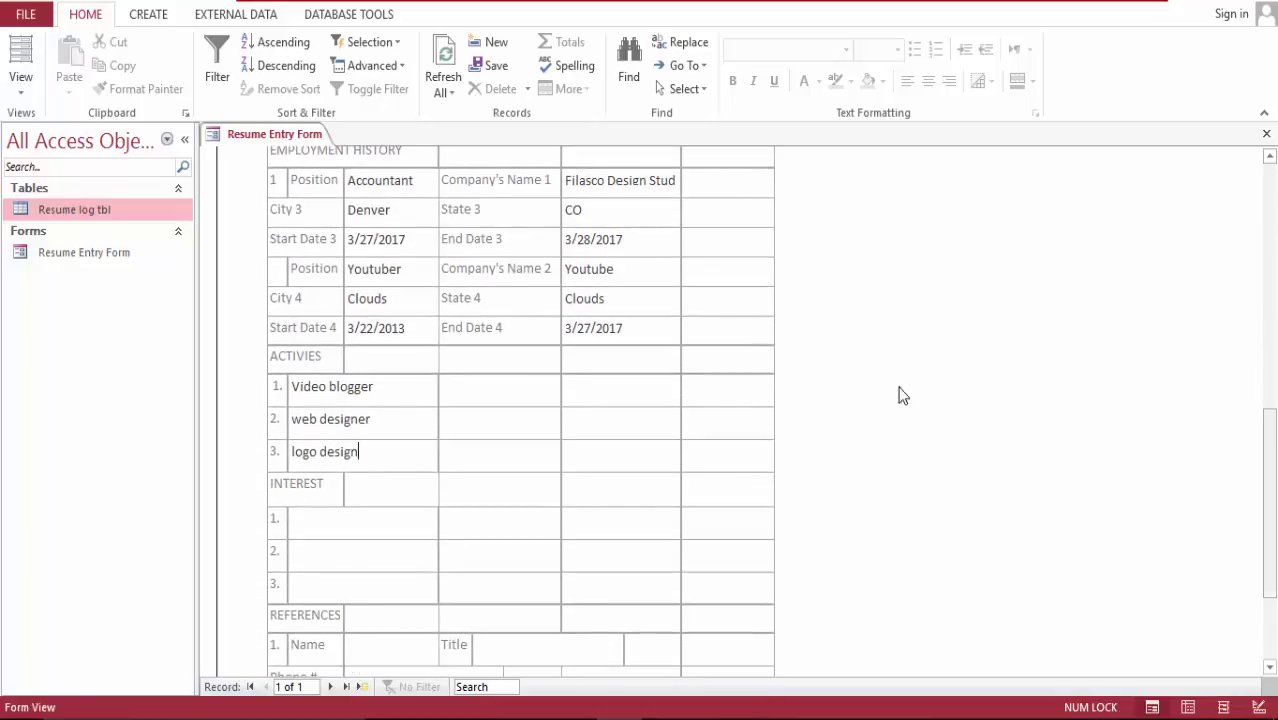
click(344, 524)
text(F)
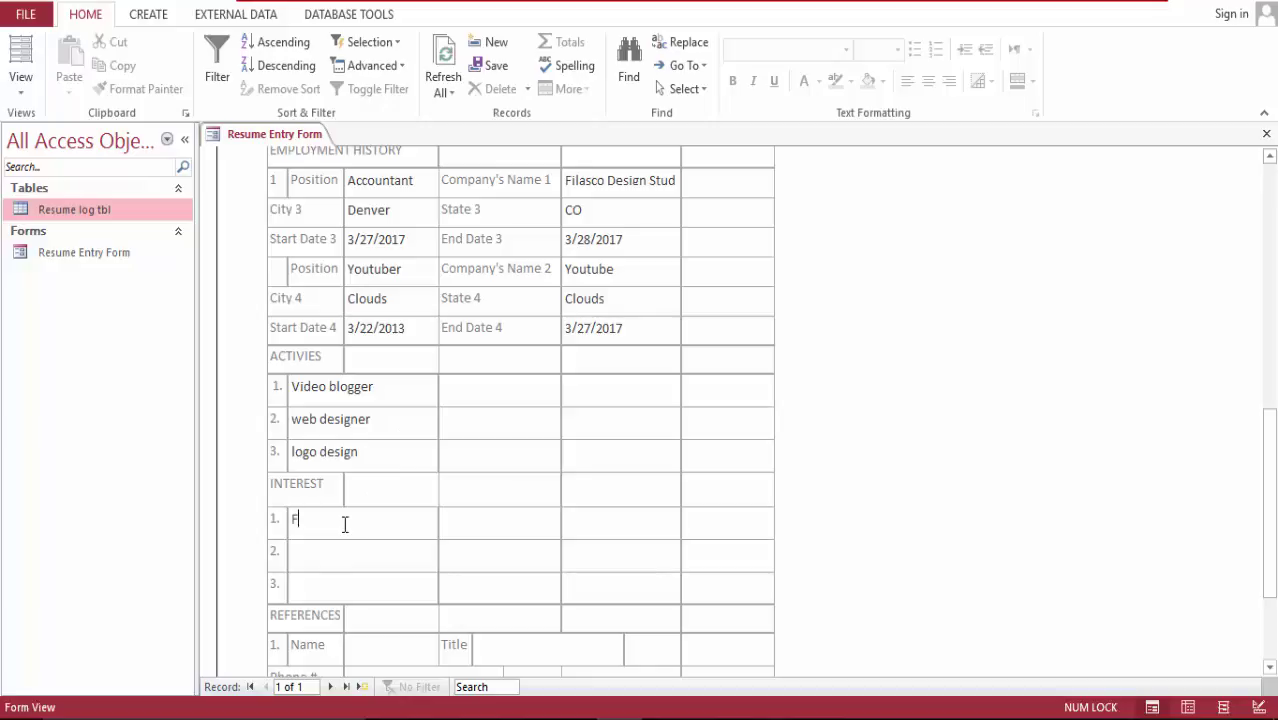
text(orm Design)
click(333, 551)
text(Acco)
text(unting)
text(Ds)
key(BackSpace)
text(ancing)
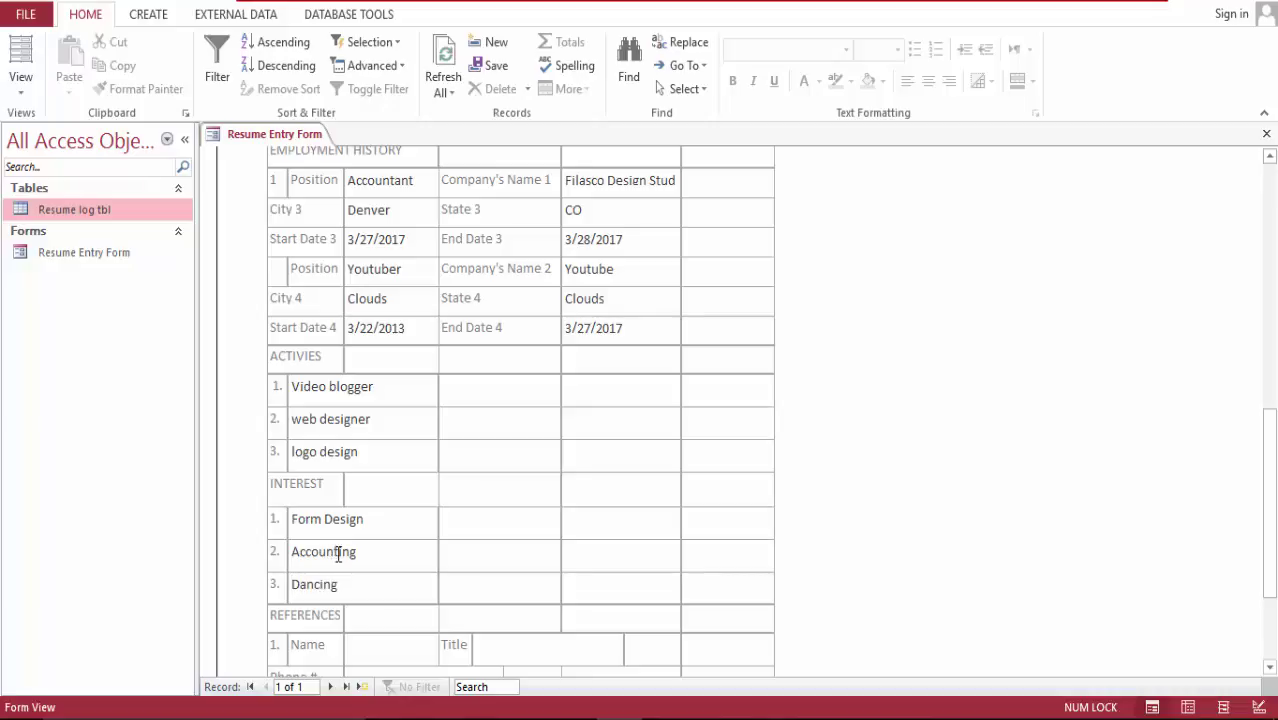
Step: Enter the first reference's name, title CEO and phone number
drag(1270, 448, 1270, 505)
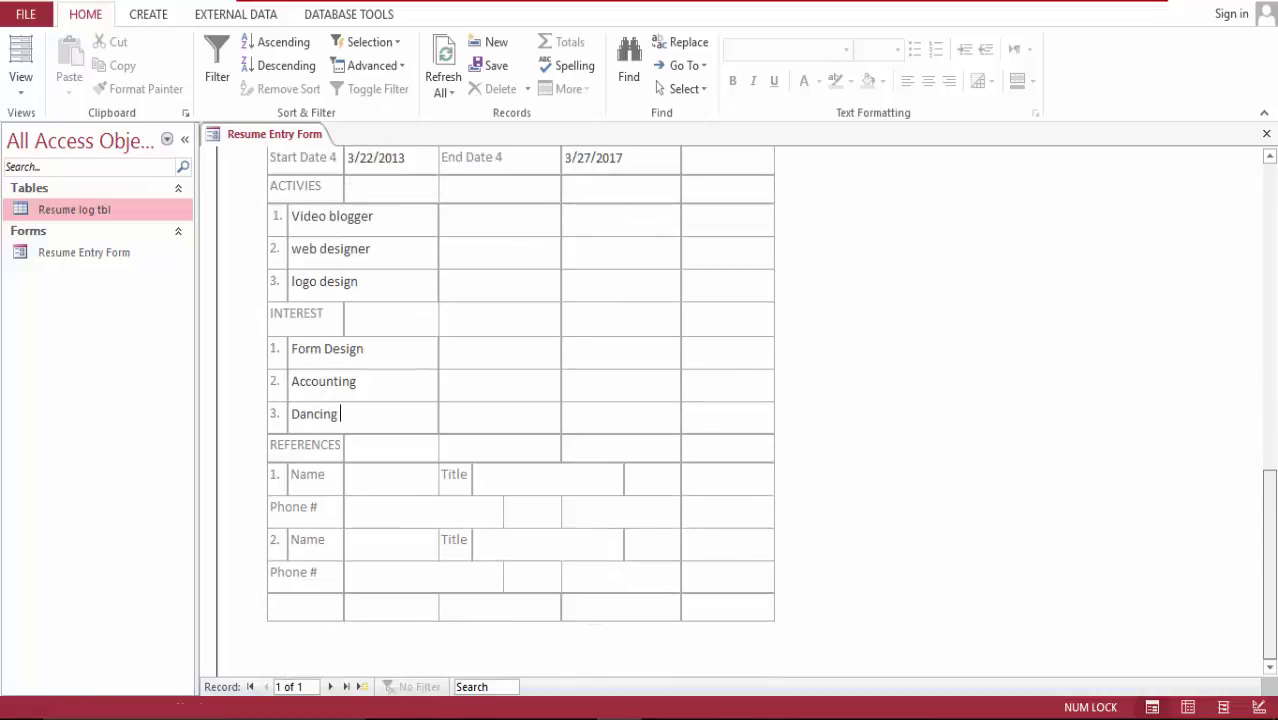
click(372, 480)
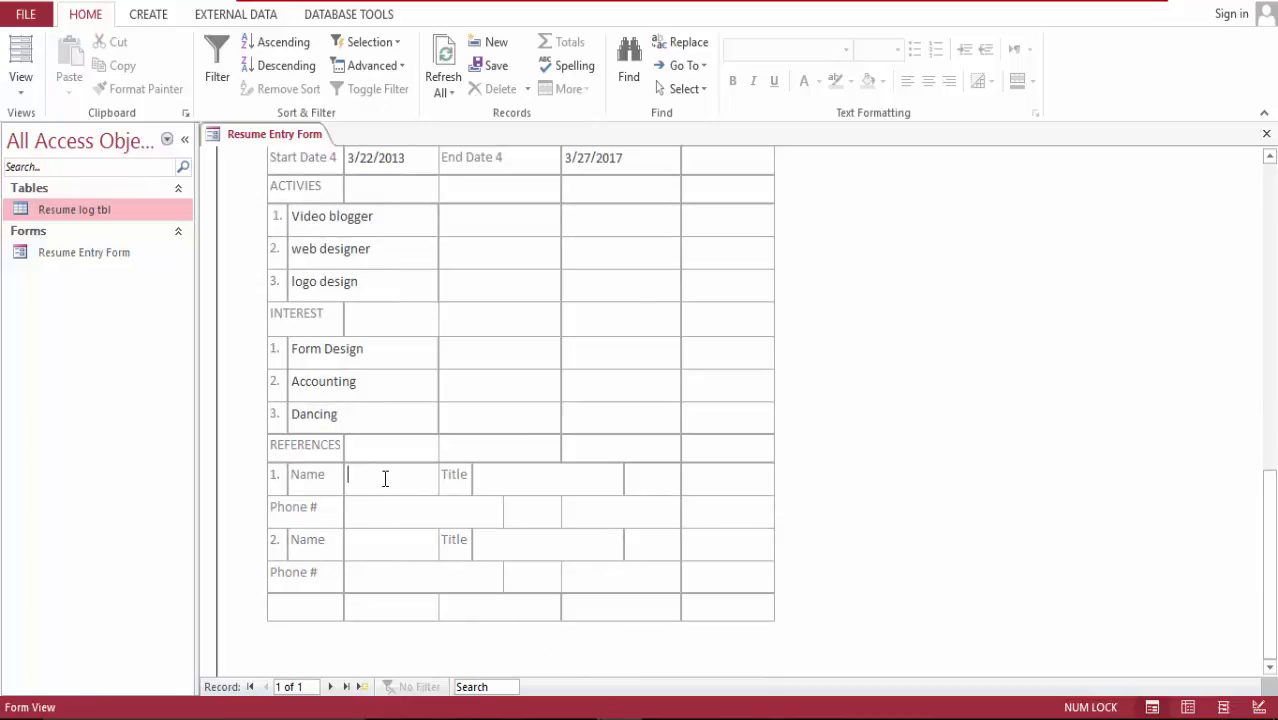
text(Dennis)
text(CE)
text(O)
click(368, 509)
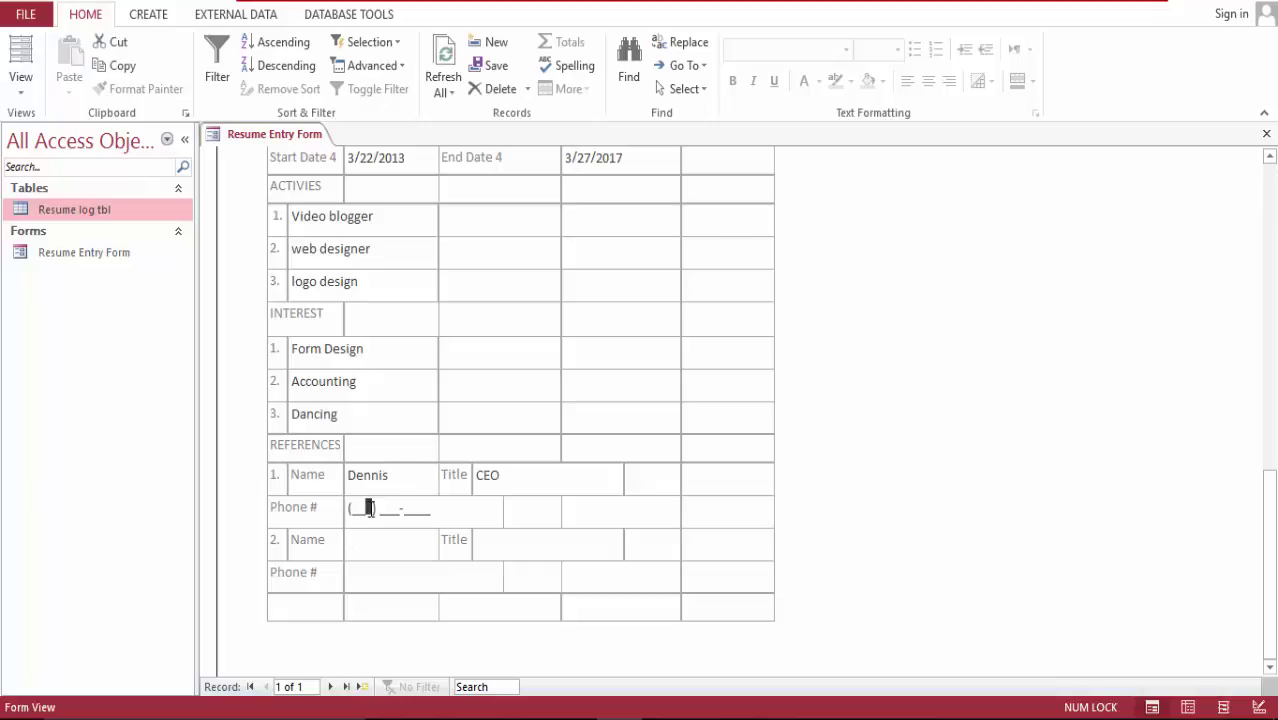
click(358, 502)
Step: Enter the second reference's name, title Chef and phone number
key(Tab)
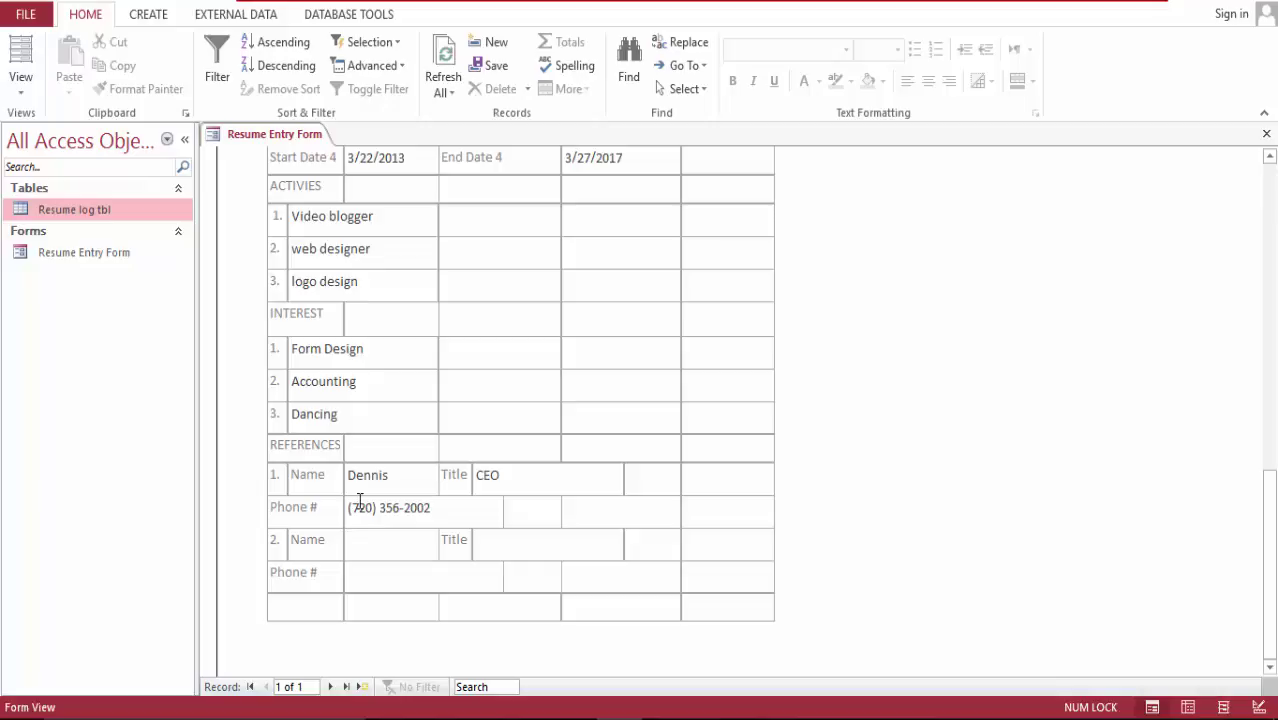
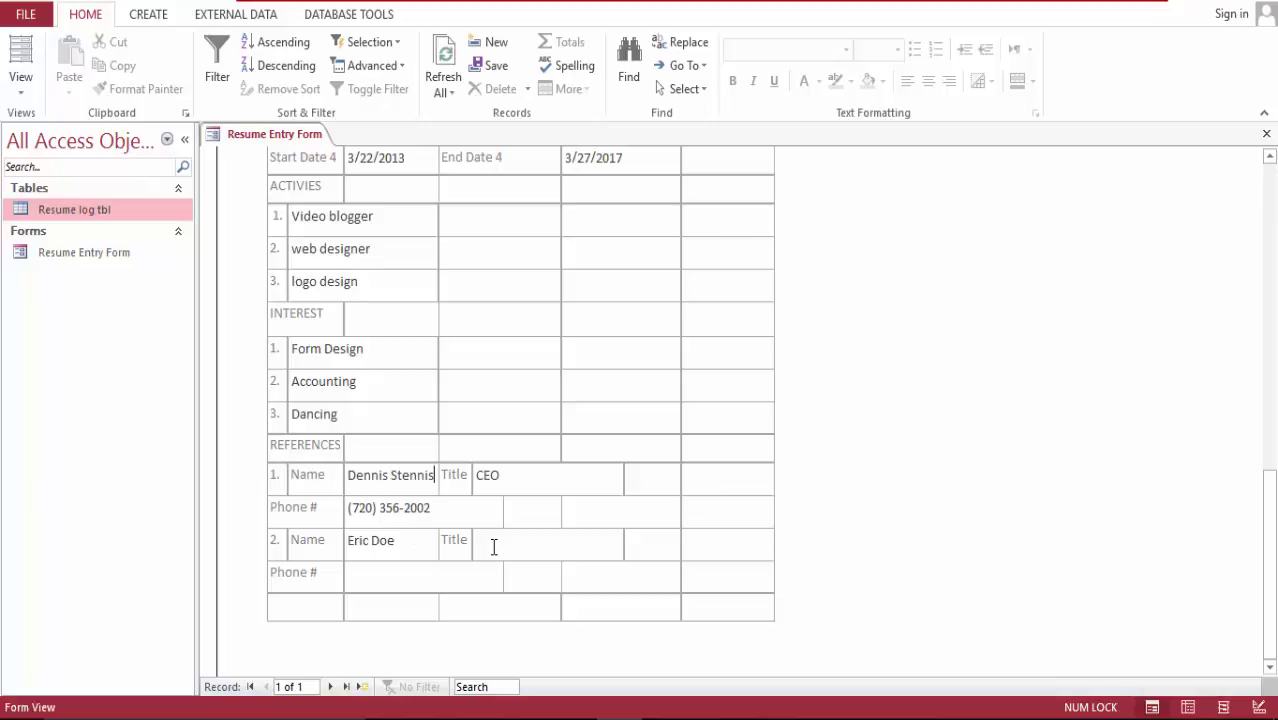
text(Chef)
key(Tab)
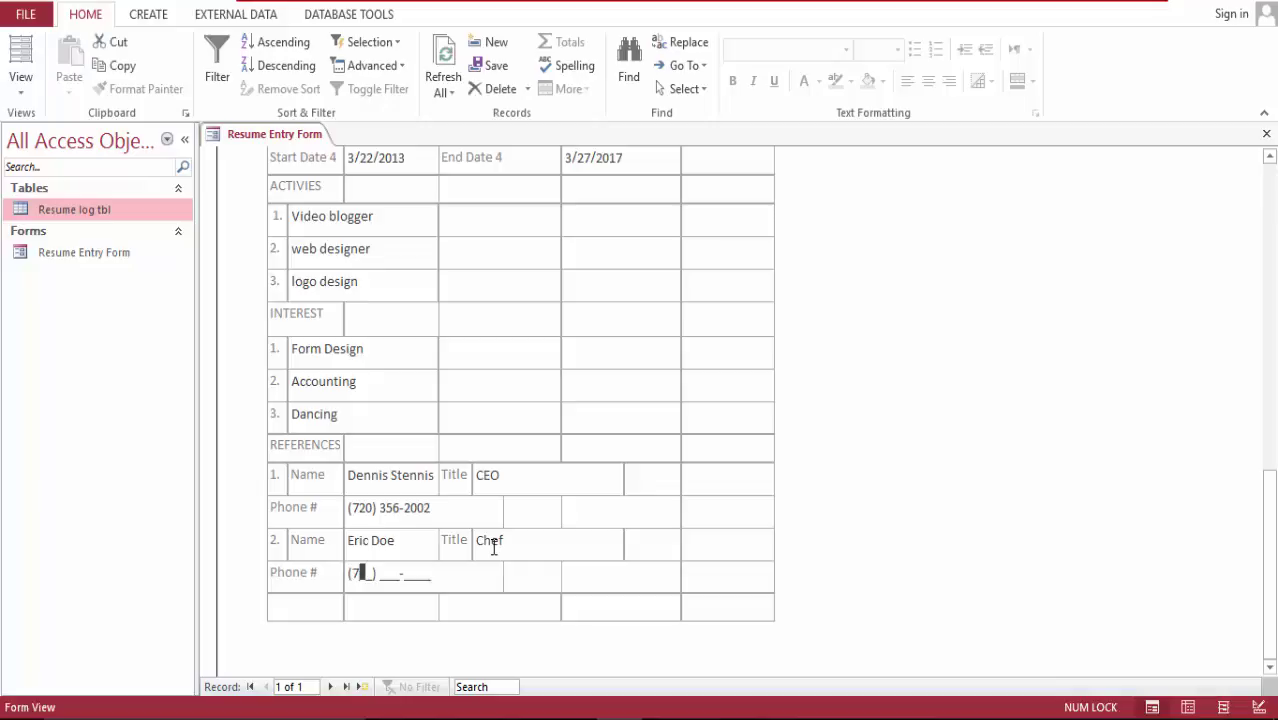
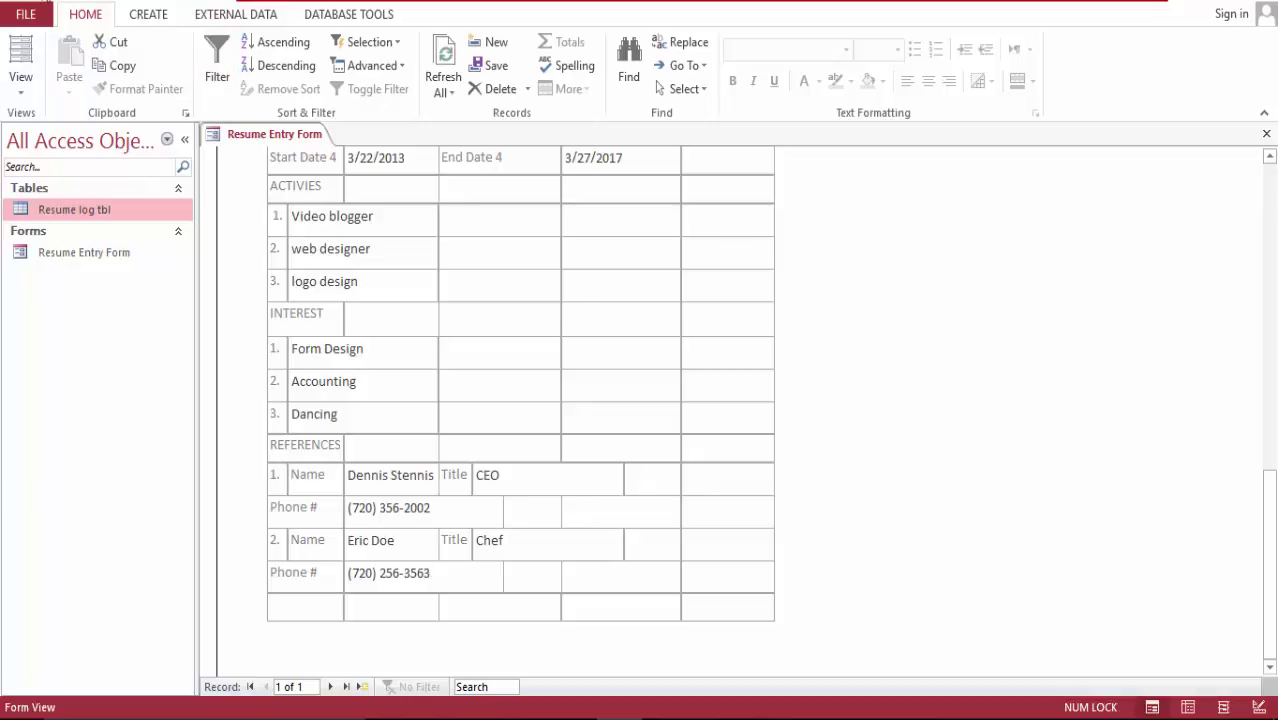
Step: Save the filled-in resume record and switch the form to Layout View
click(45, 6)
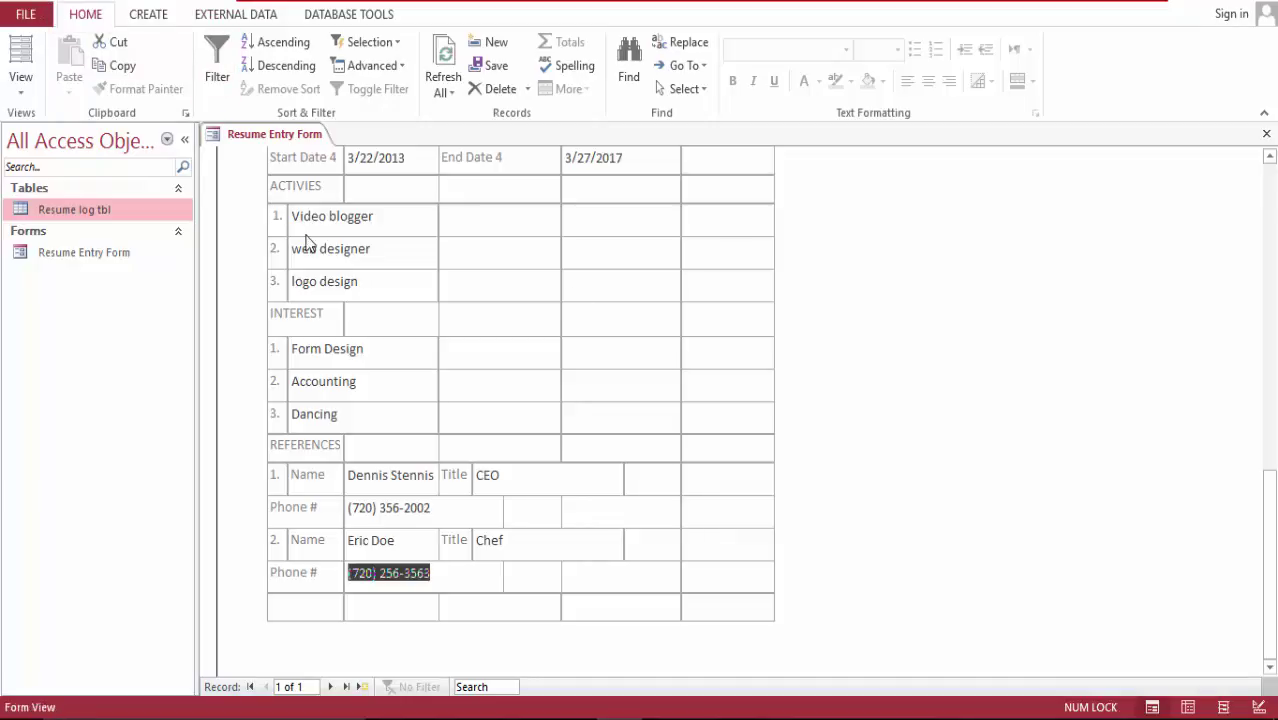
click(20, 55)
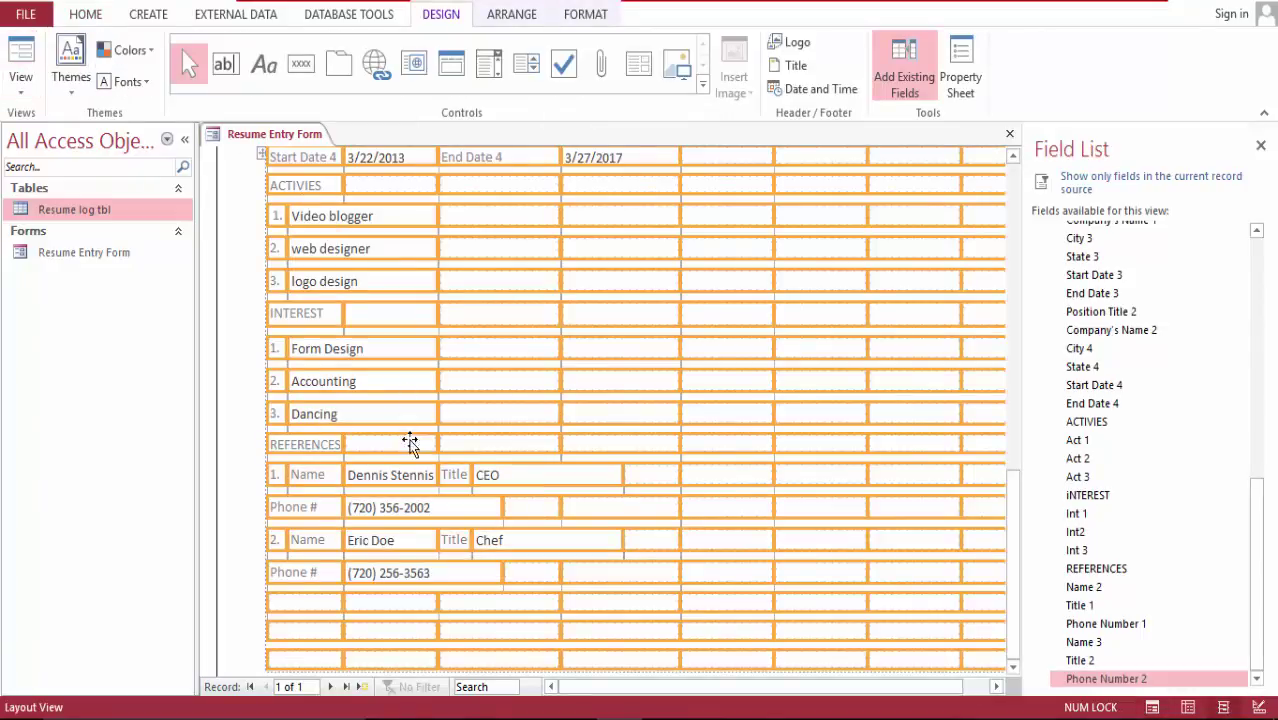
drag(1257, 497, 1258, 419)
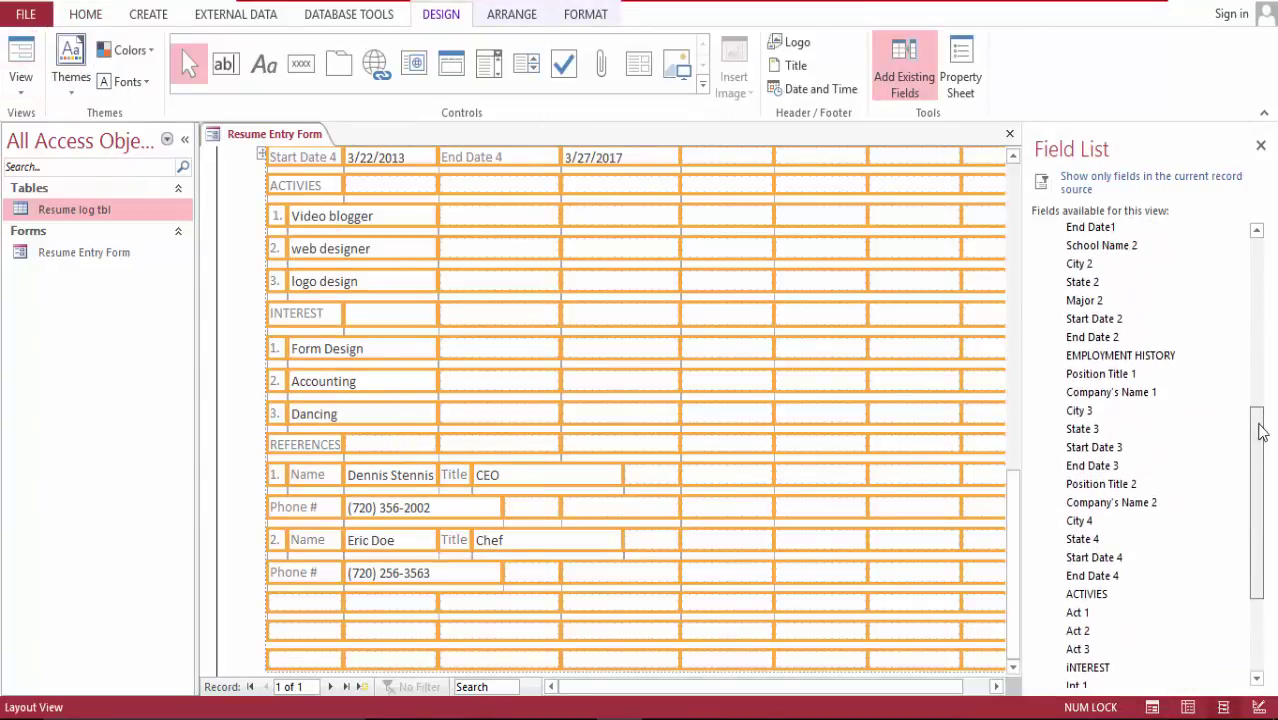
scroll(1013, 160, up, 5)
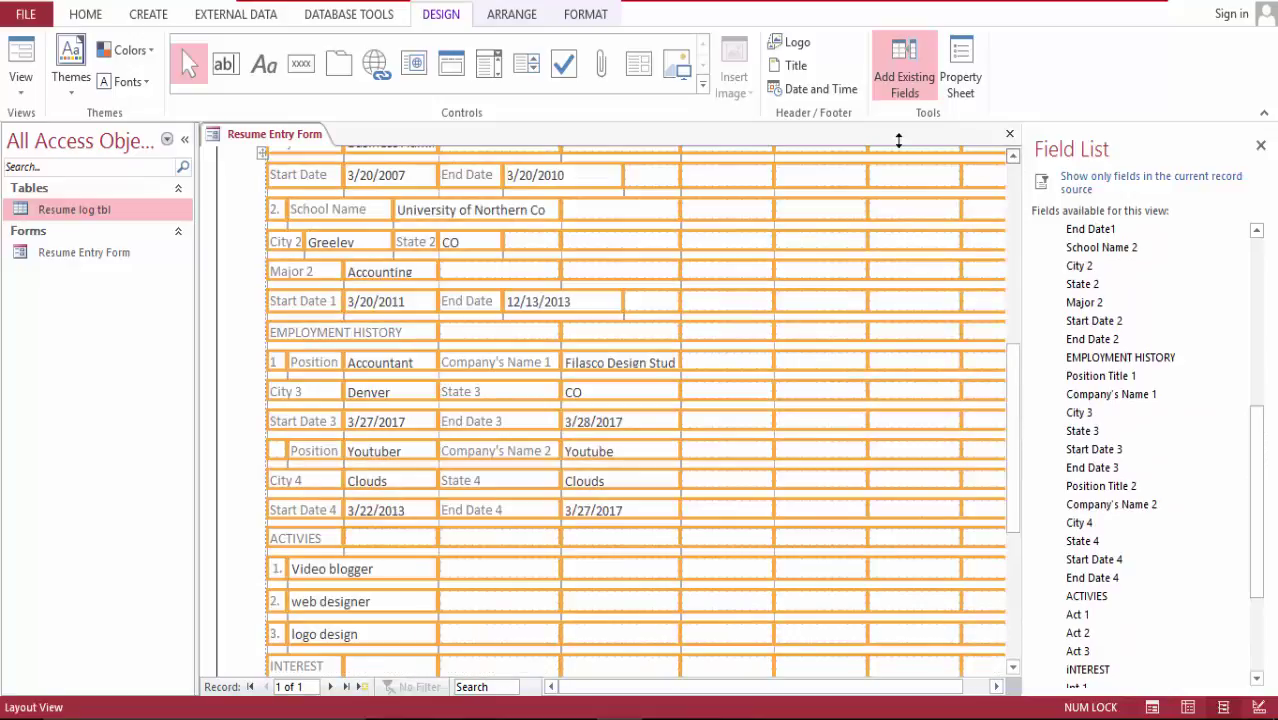
Step: Remove the trailing numbers from the City 2 and Major 2 labels
click(255, 315)
click(302, 245)
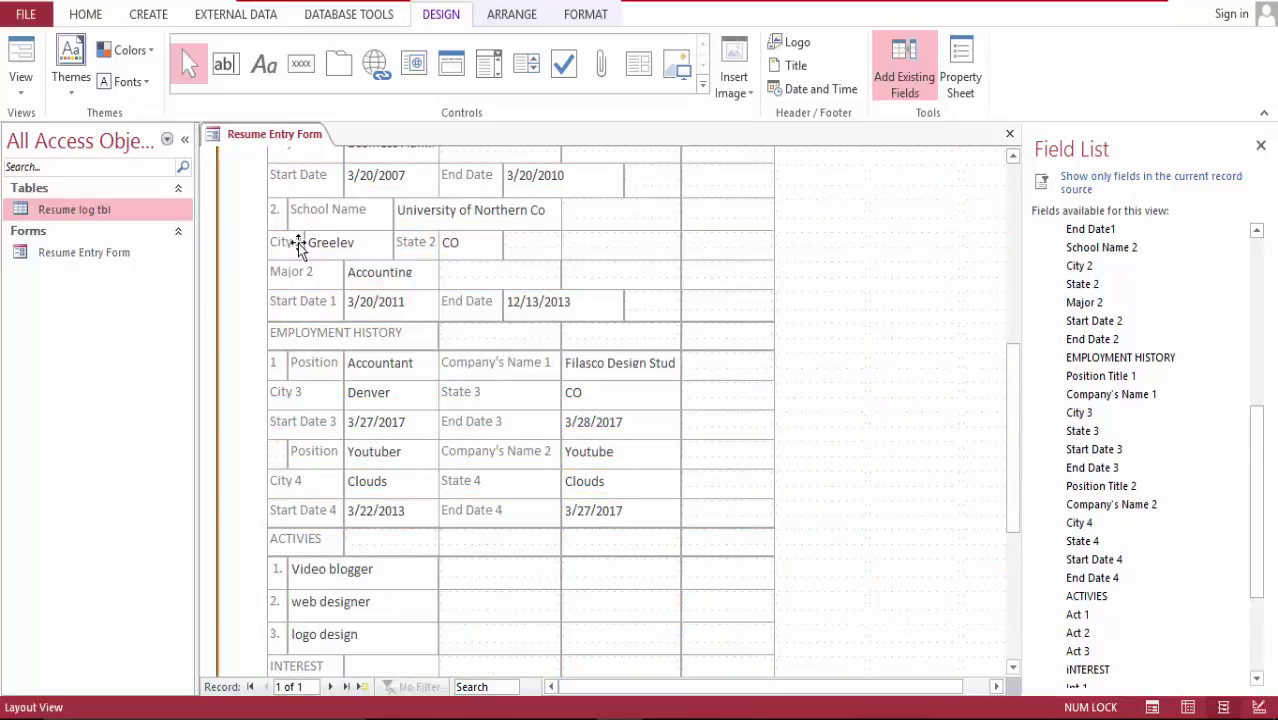
key(BackSpace)
key(BackSpace)
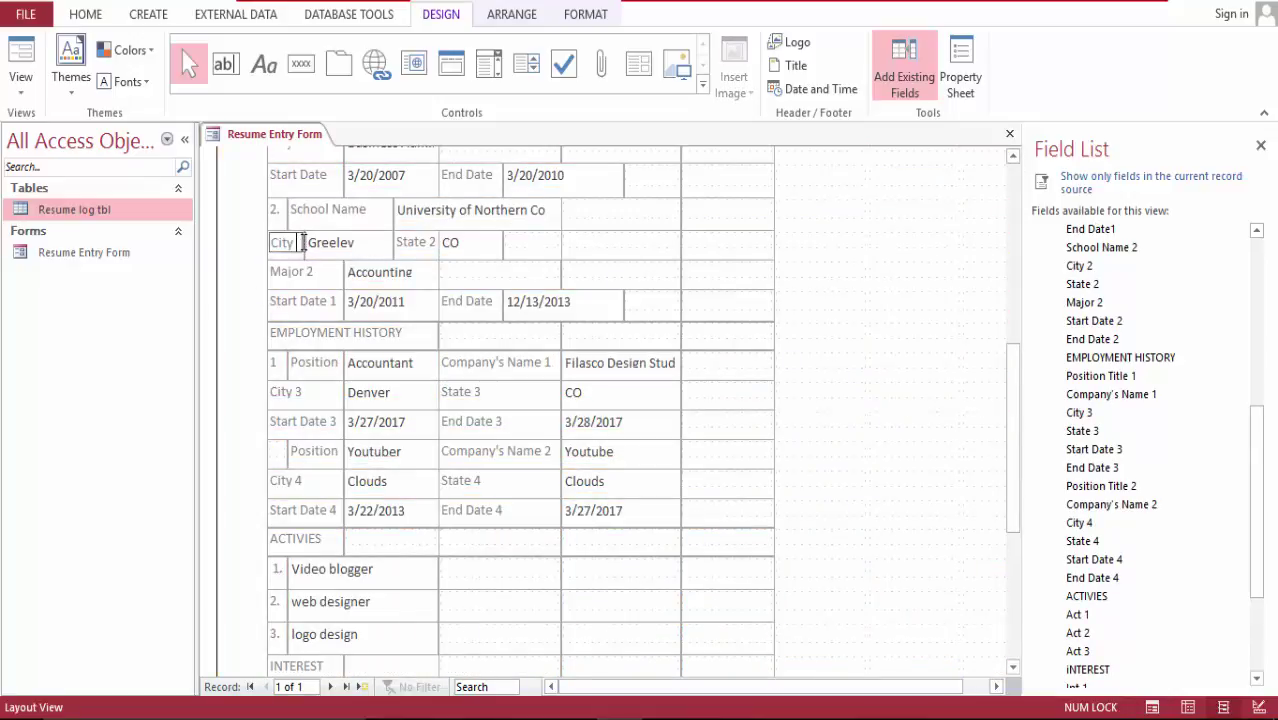
click(315, 274)
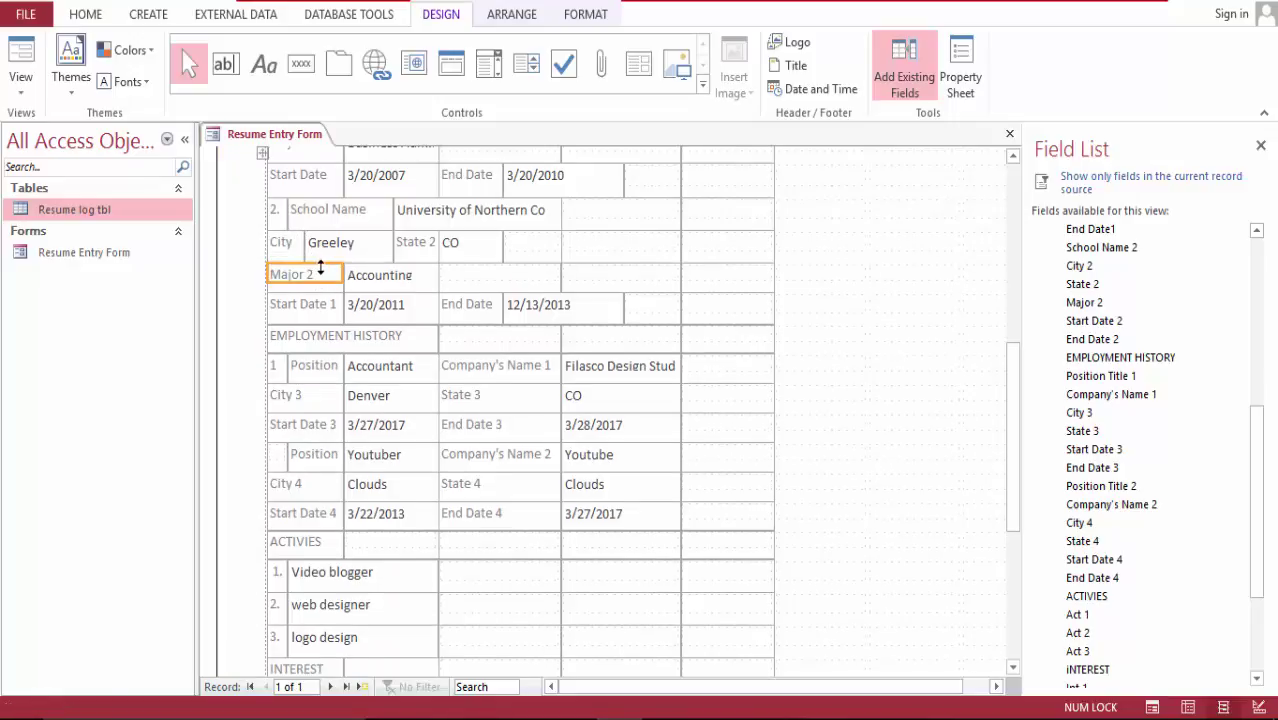
click(316, 274)
key(BackSpace)
key(BackSpace)
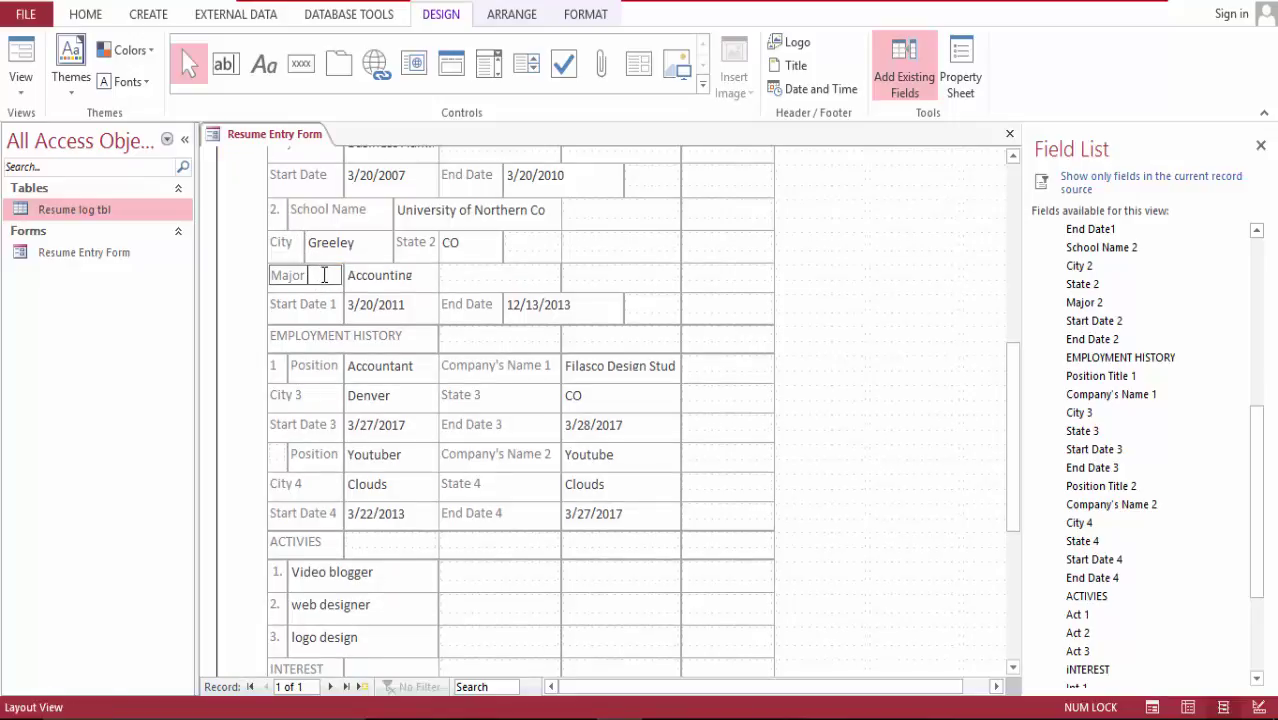
Step: Drop the numbers from the Start Date 1 and State 2 labels
click(335, 302)
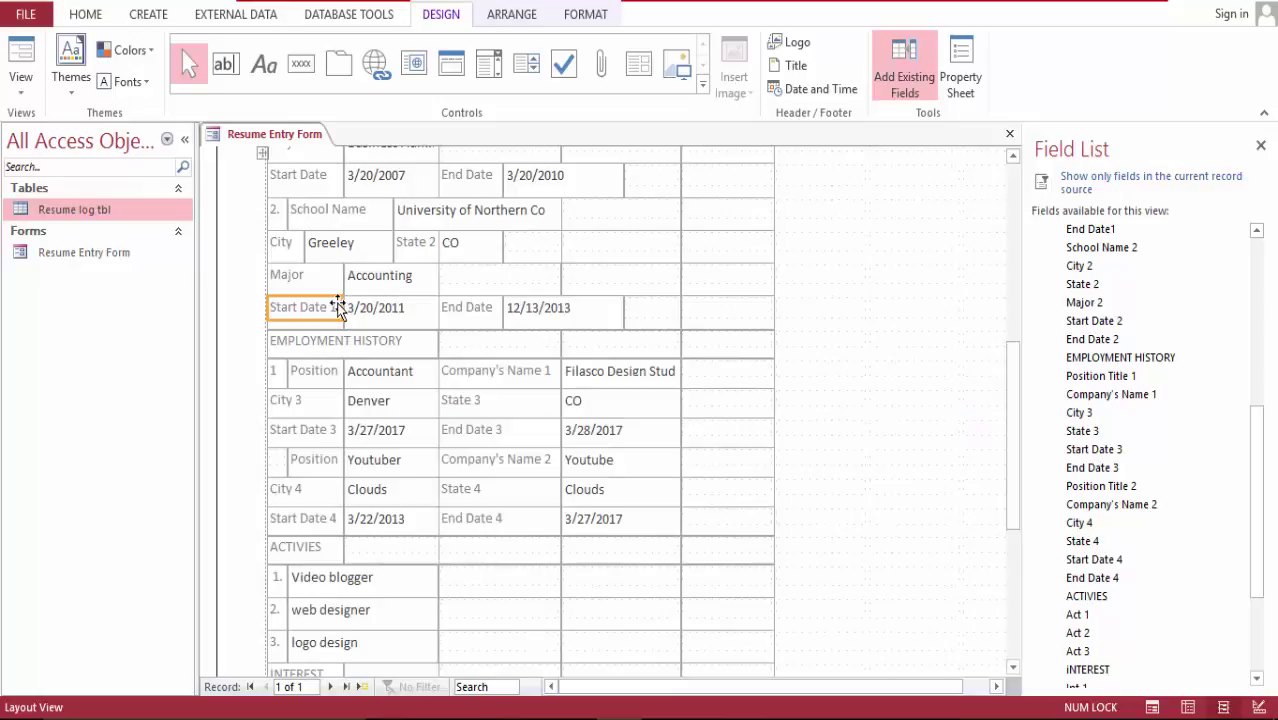
click(337, 307)
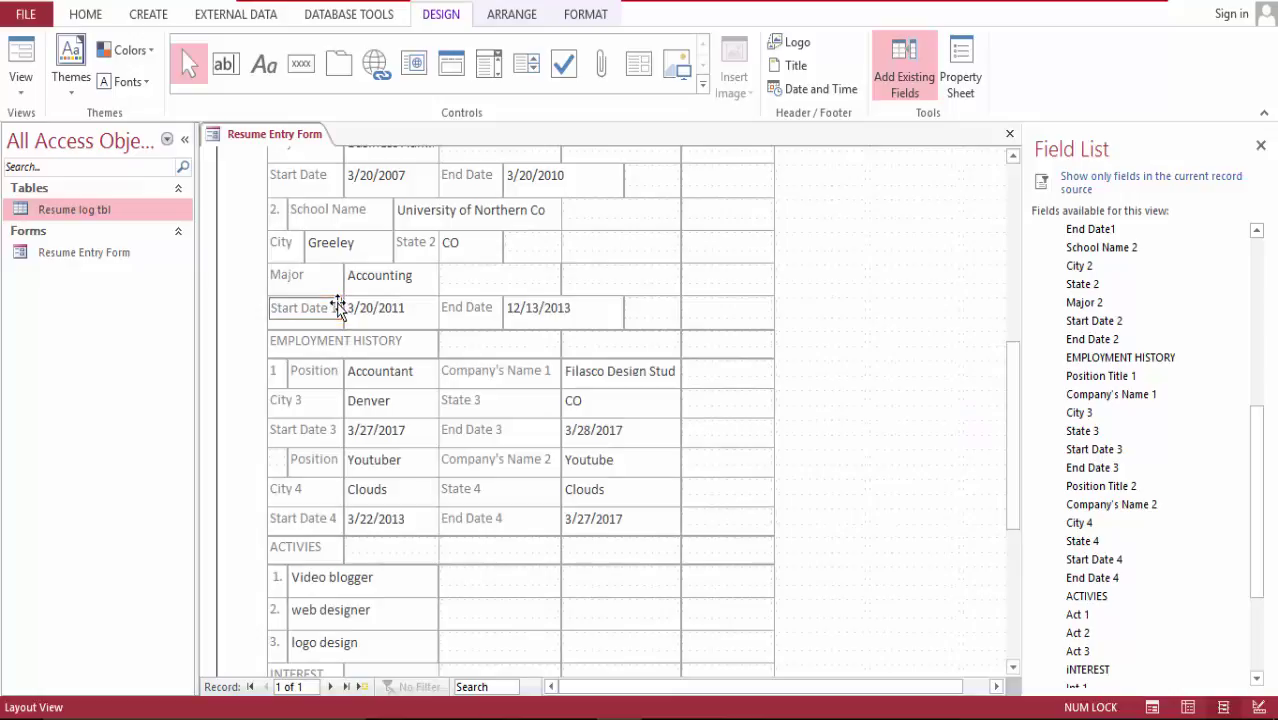
click(499, 308)
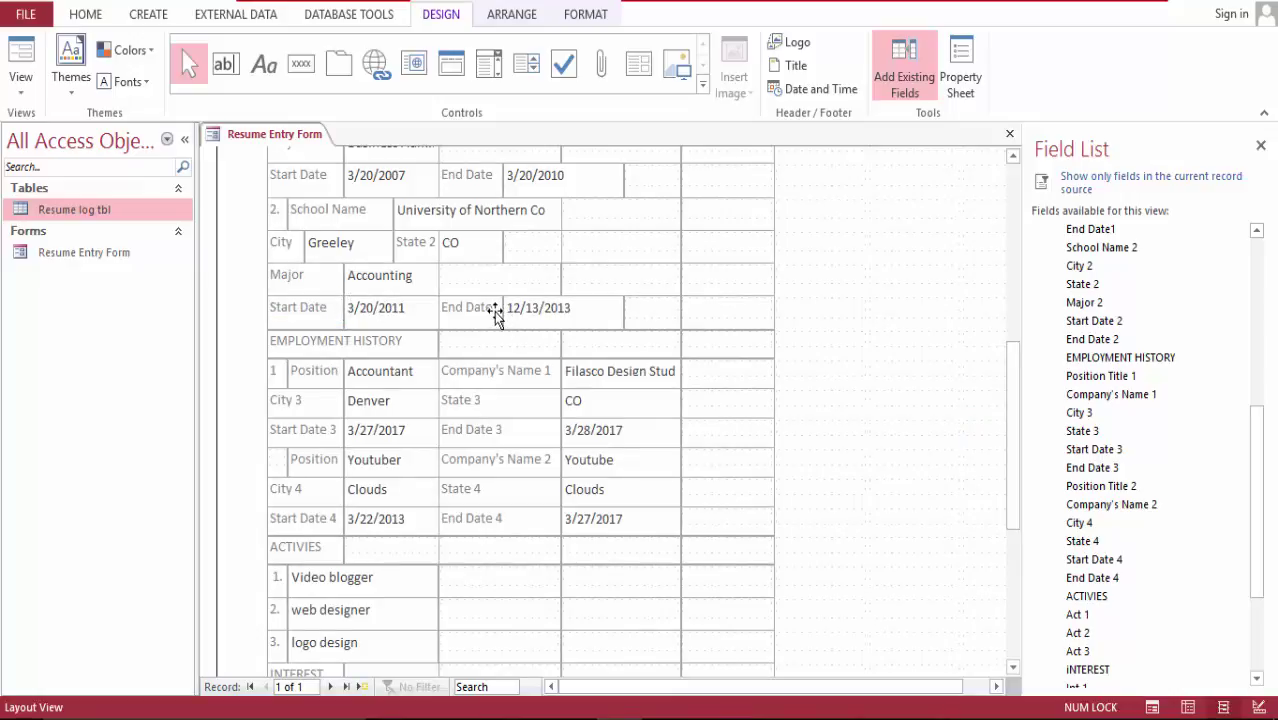
click(420, 242)
click(433, 242)
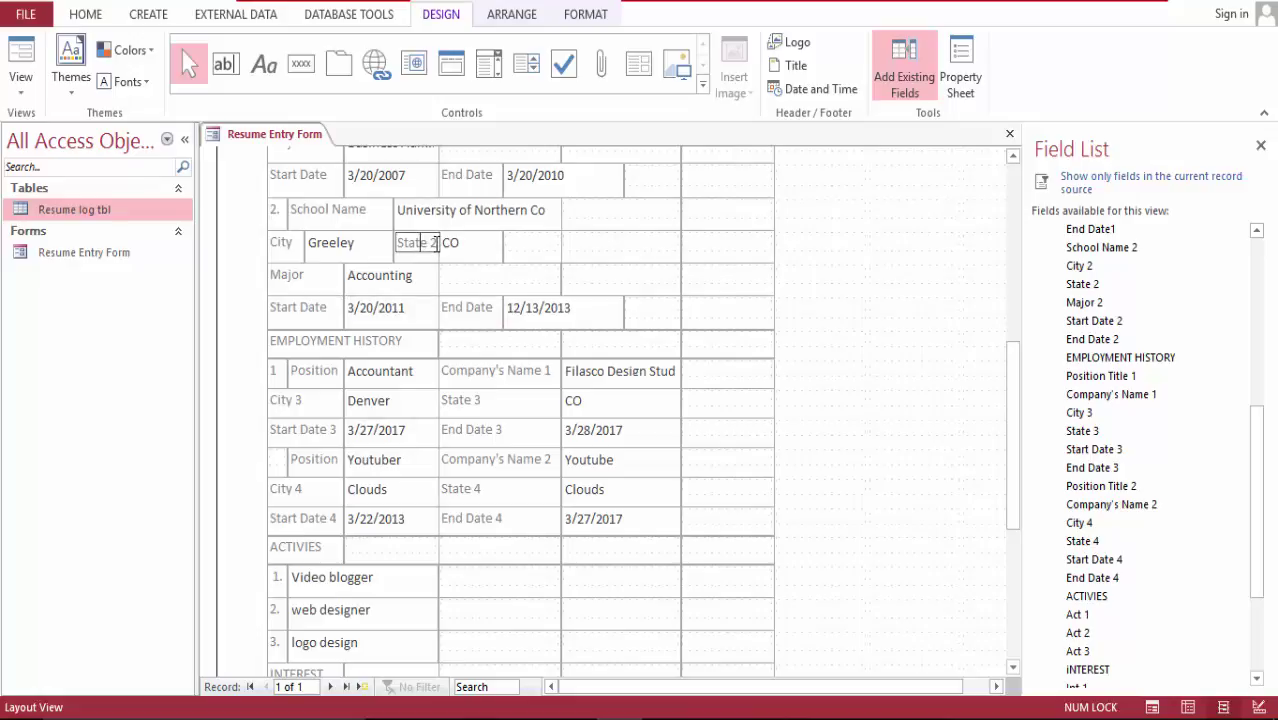
key(BackSpace)
key(BackSpace)
drag(1013, 381, 1016, 408)
Step: Enter '2.' in the empty cell before the second Position to number the job
click(277, 397)
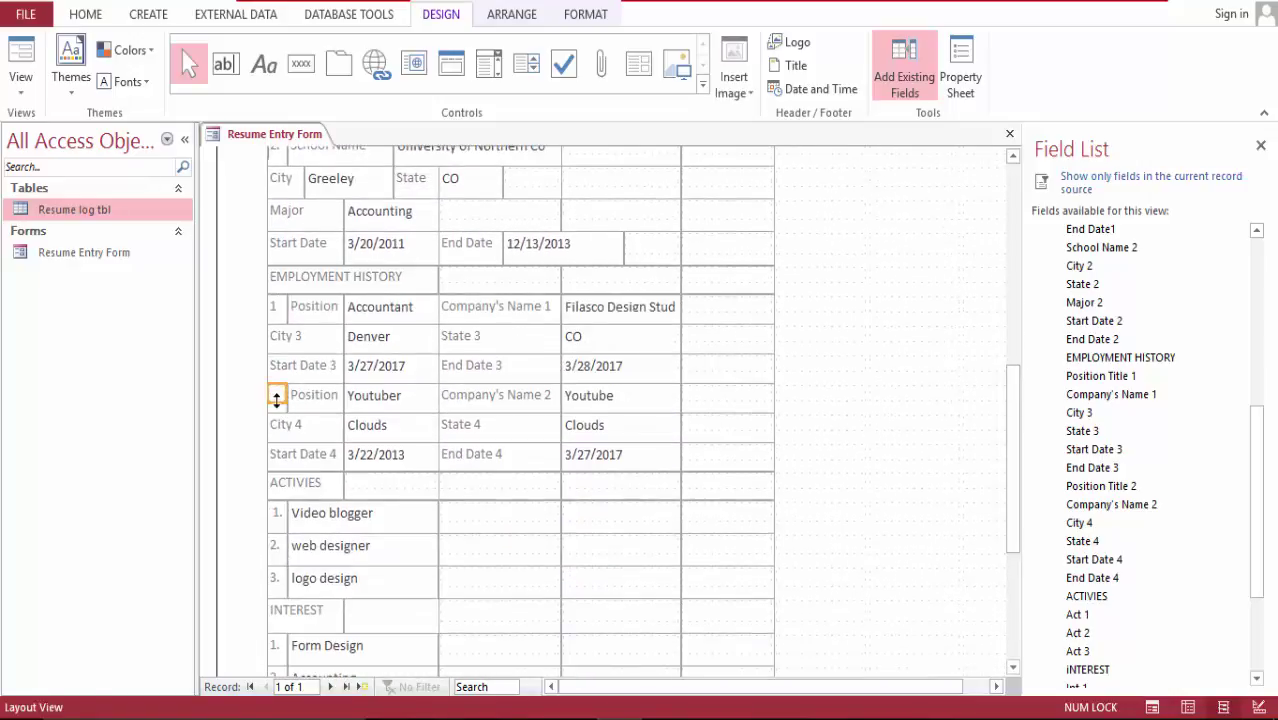
click(277, 397)
text(2.)
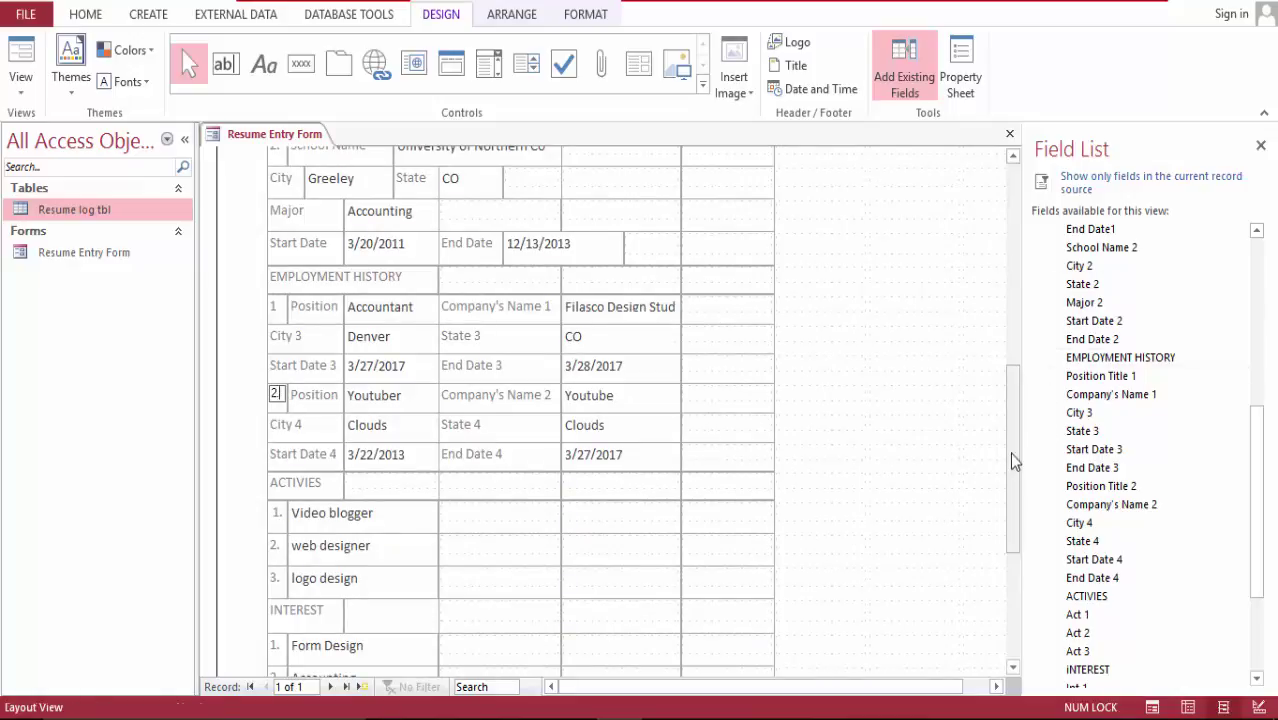
drag(1009, 452, 1035, 310)
Step: Widen the Email text box so the full address shows
scroll(1040, 255, up, 1)
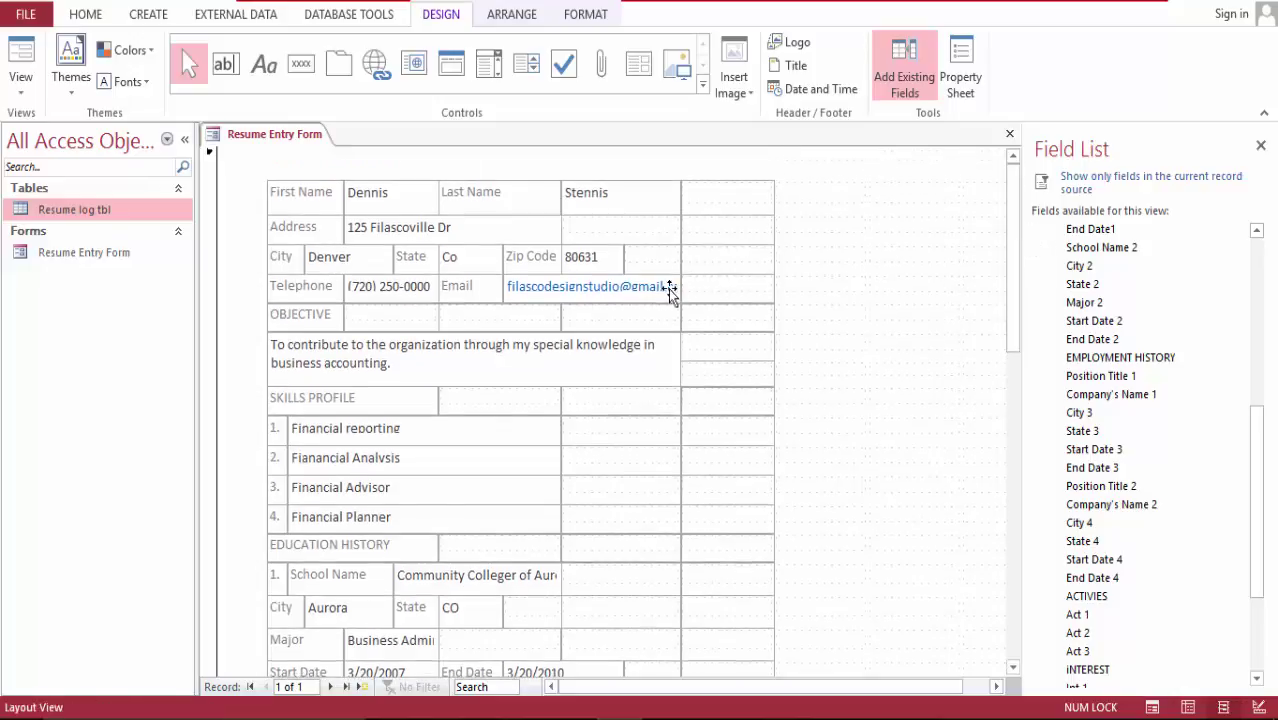
click(638, 288)
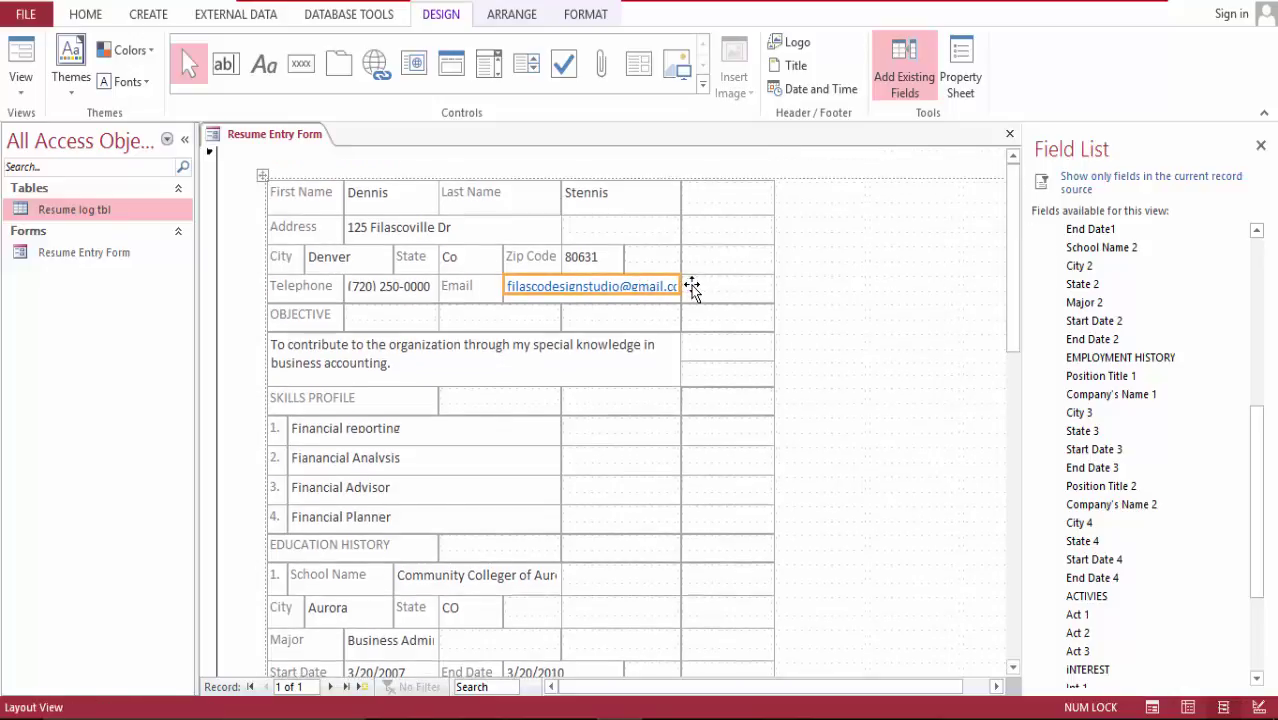
drag(677, 287, 705, 280)
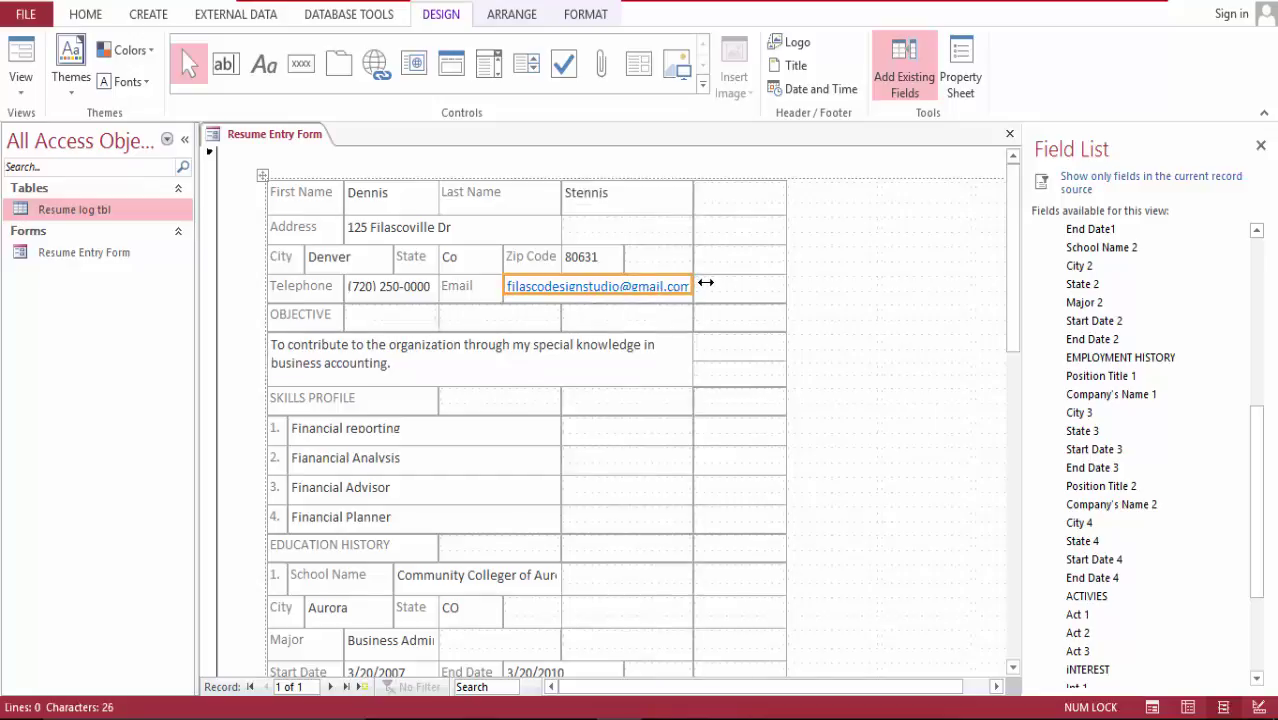
Step: Remove the numbers from the Company's Name 1 and 2 labels
drag(1009, 242, 1007, 400)
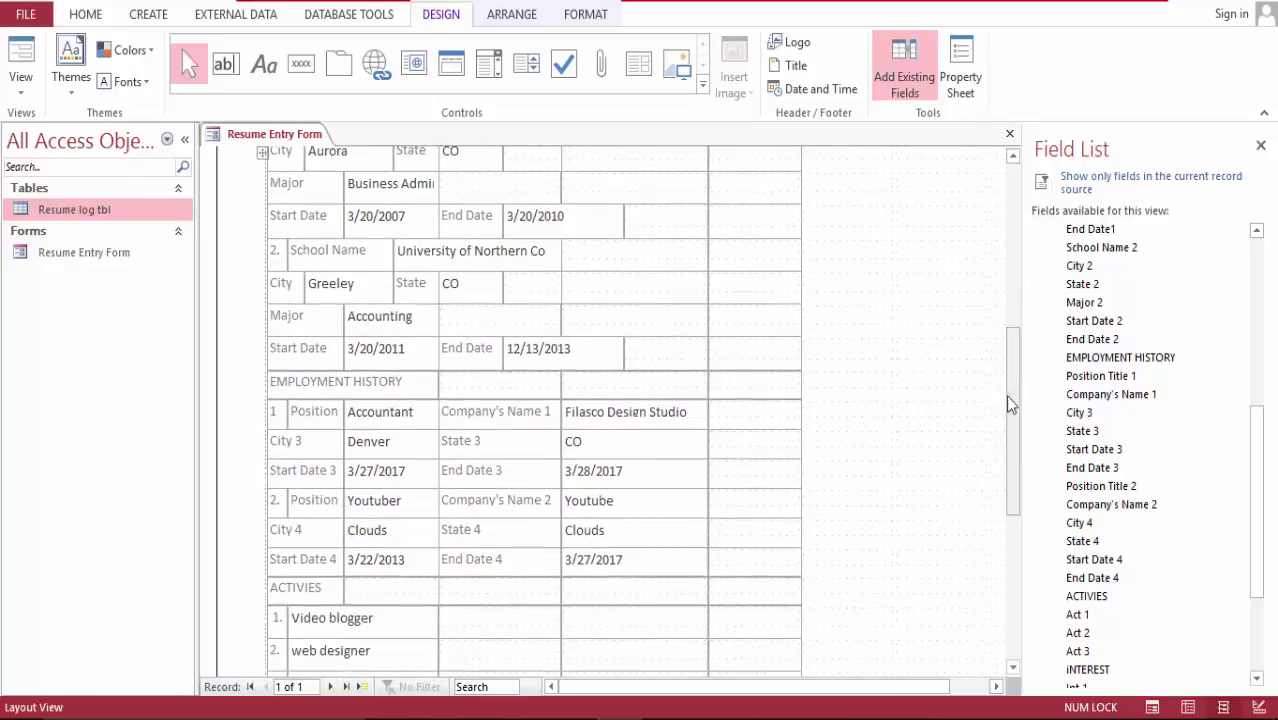
click(522, 409)
click(524, 411)
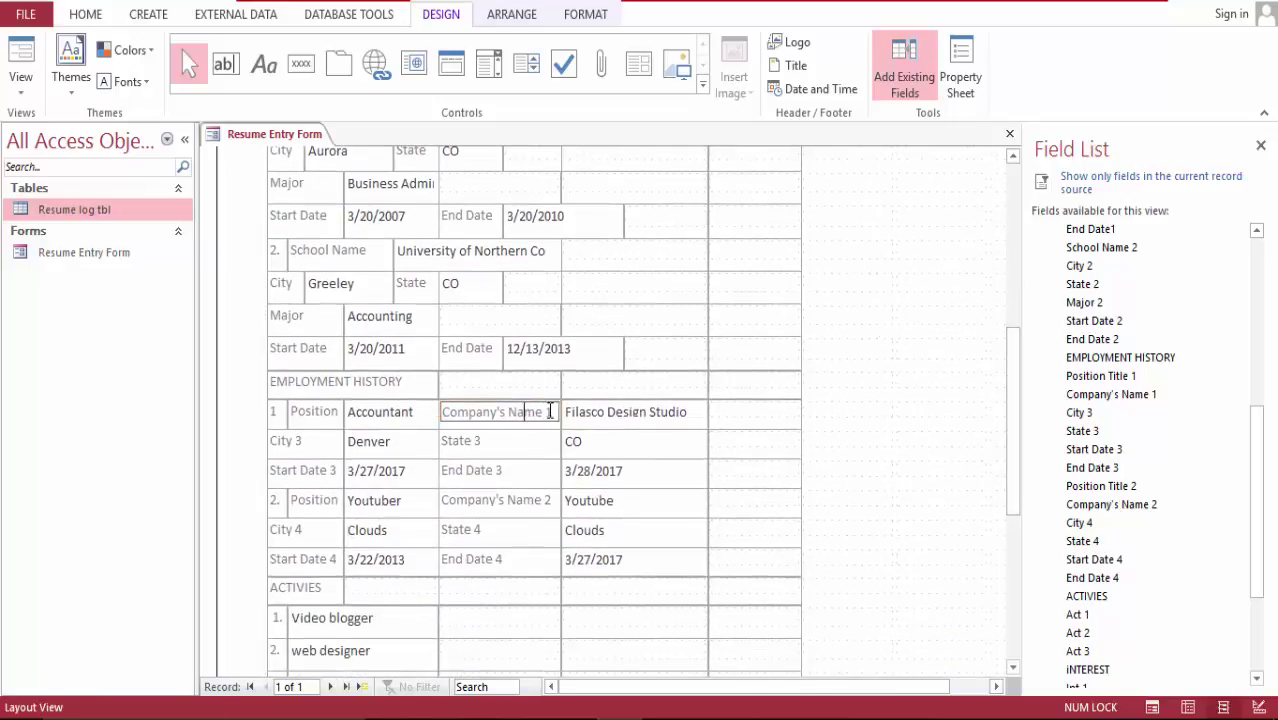
click(523, 500)
double_click(553, 505)
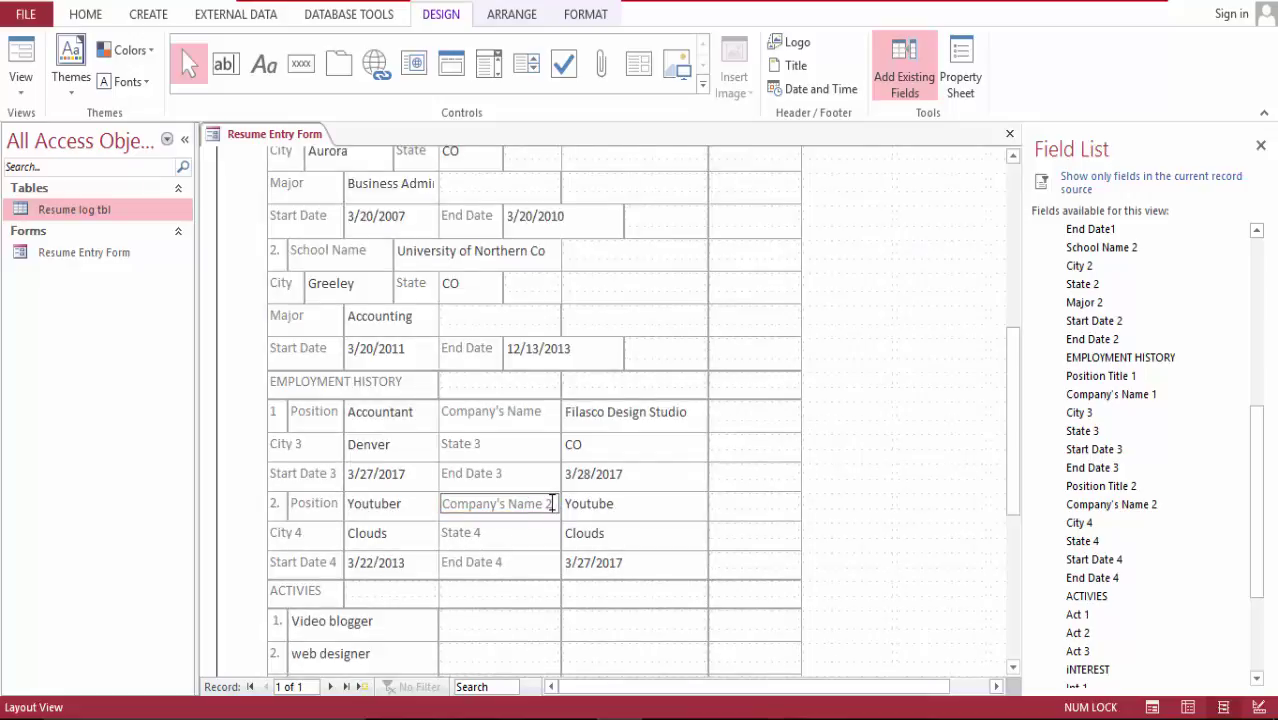
click(968, 410)
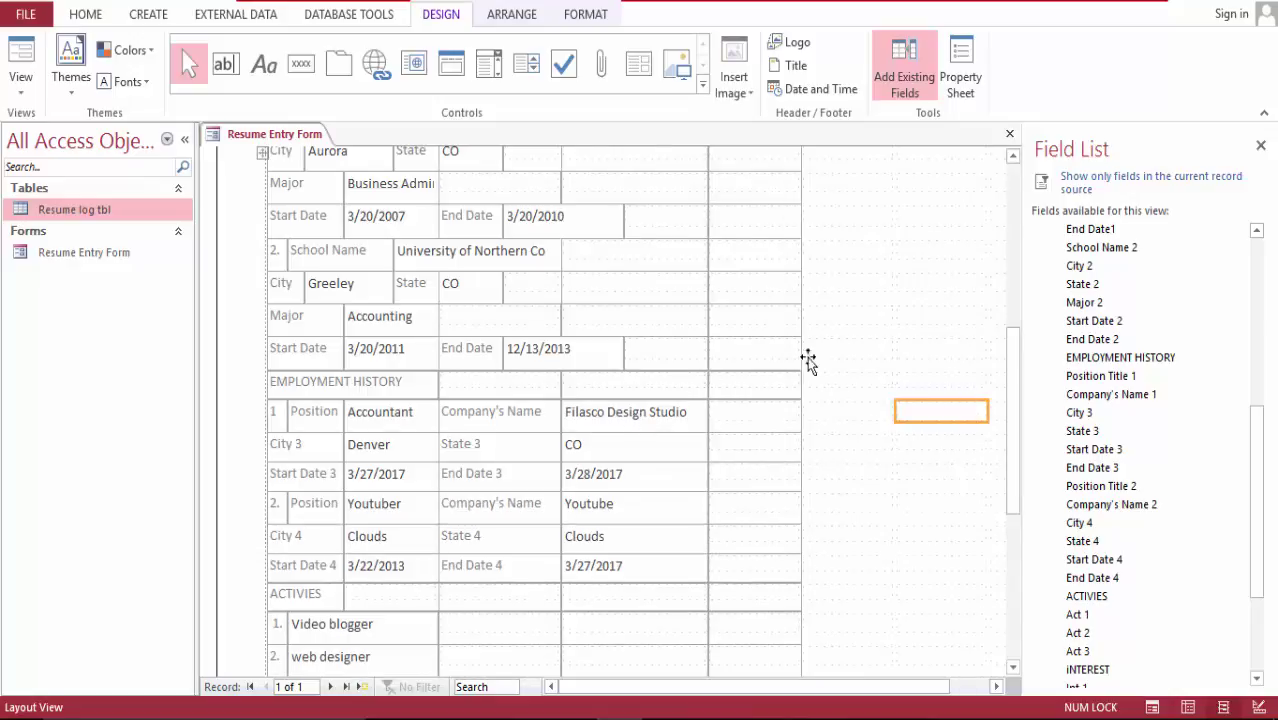
scroll(1012, 380, up, 3)
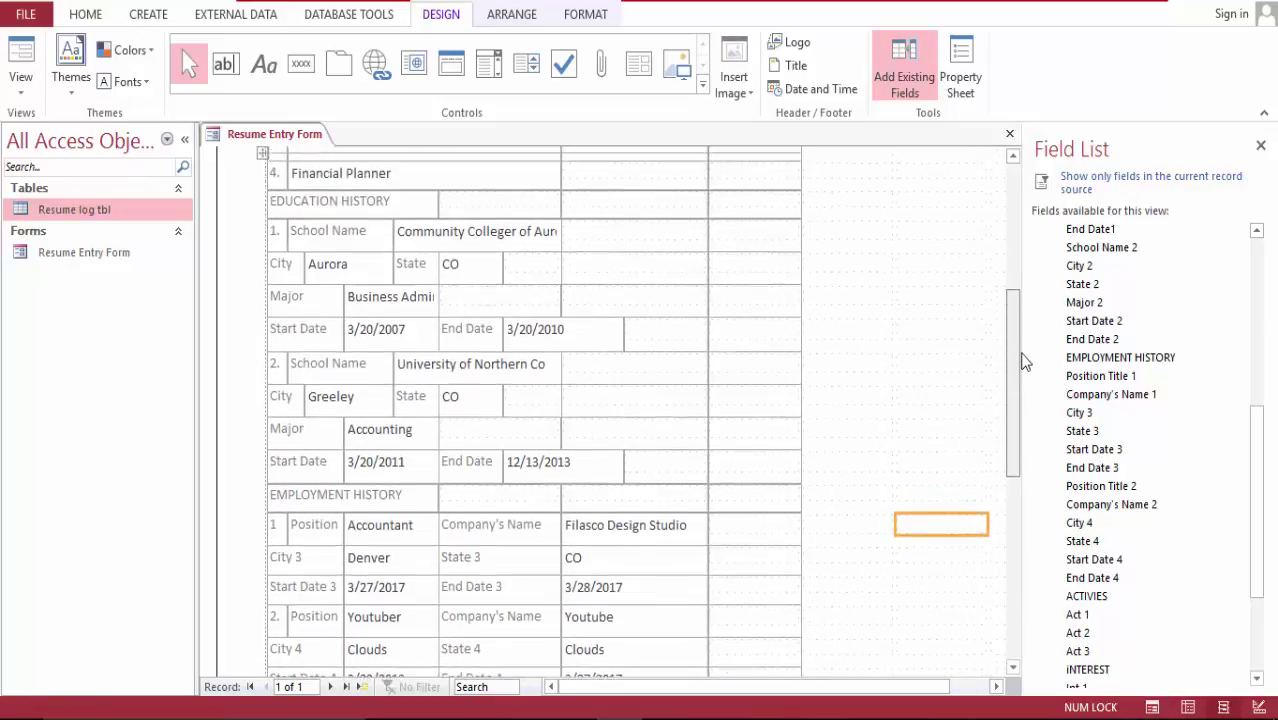
scroll(1024, 360, up, 4)
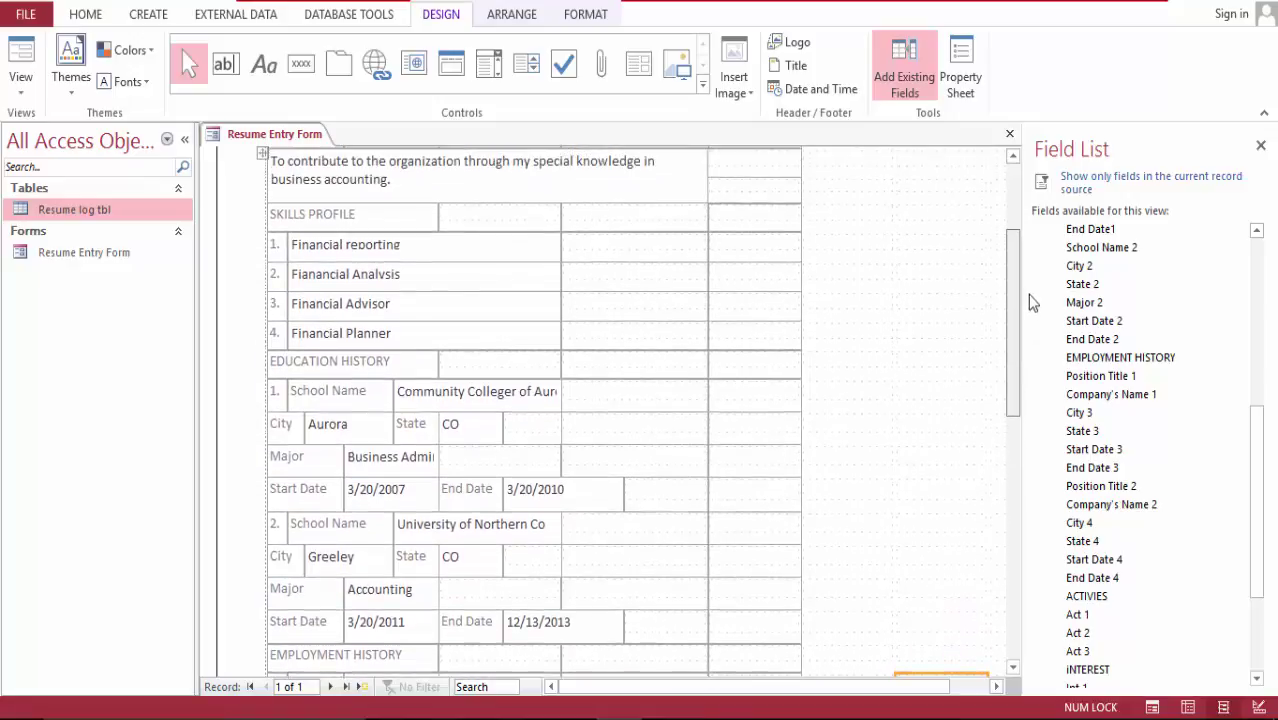
scroll(1033, 295, up, 2)
scroll(1034, 291, down, 1)
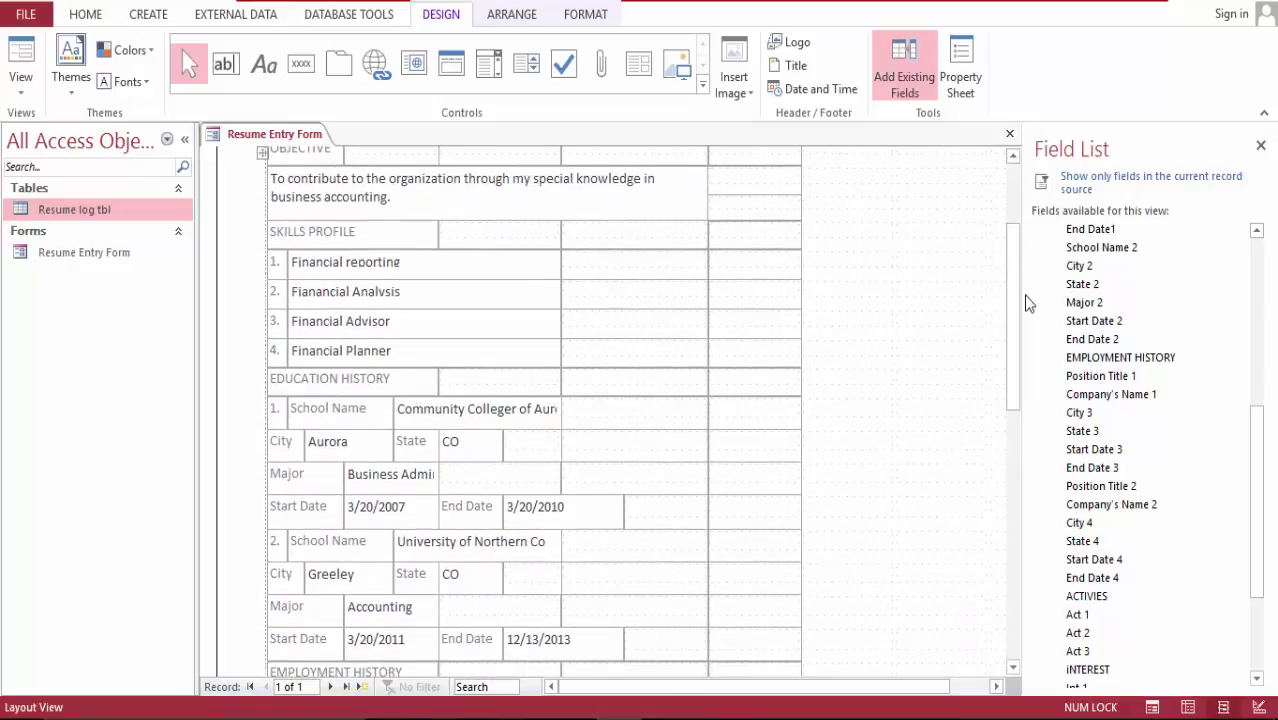
Step: Split the empty cell beside University of Northern Co and merge it with the school field
click(572, 545)
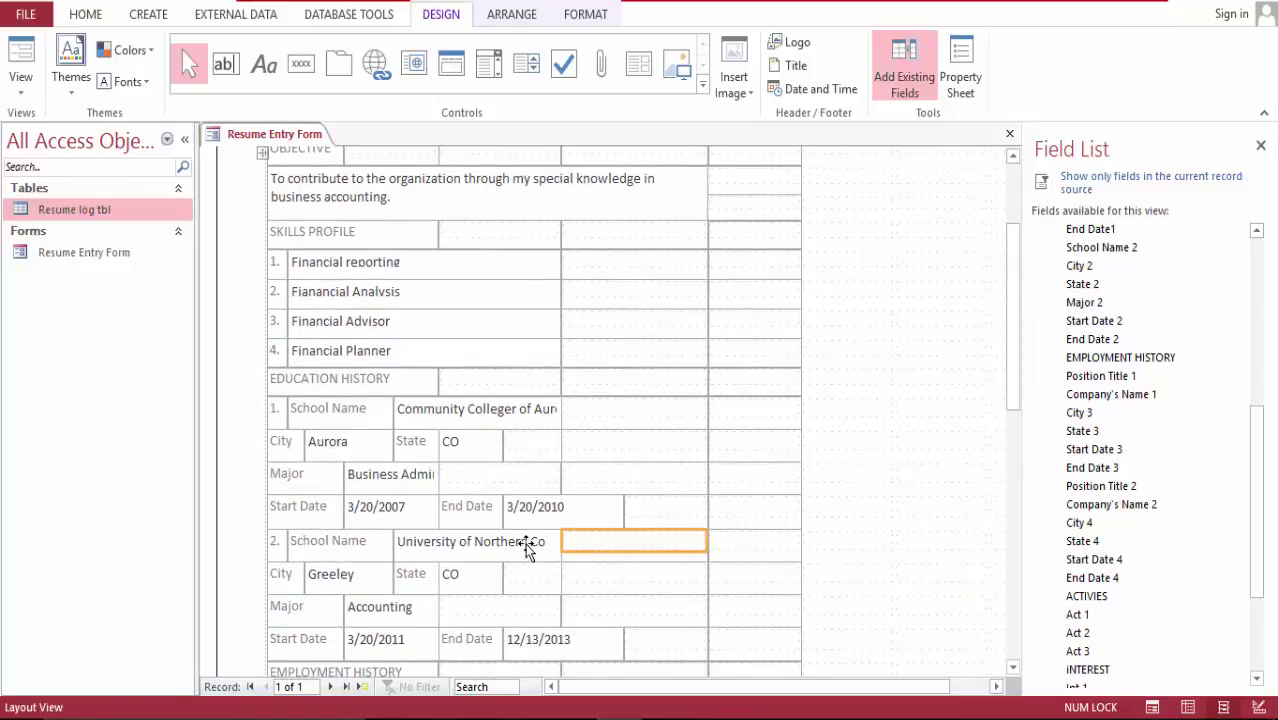
click(527, 548)
click(573, 545)
click(526, 545)
click(575, 545)
click(510, 16)
click(532, 67)
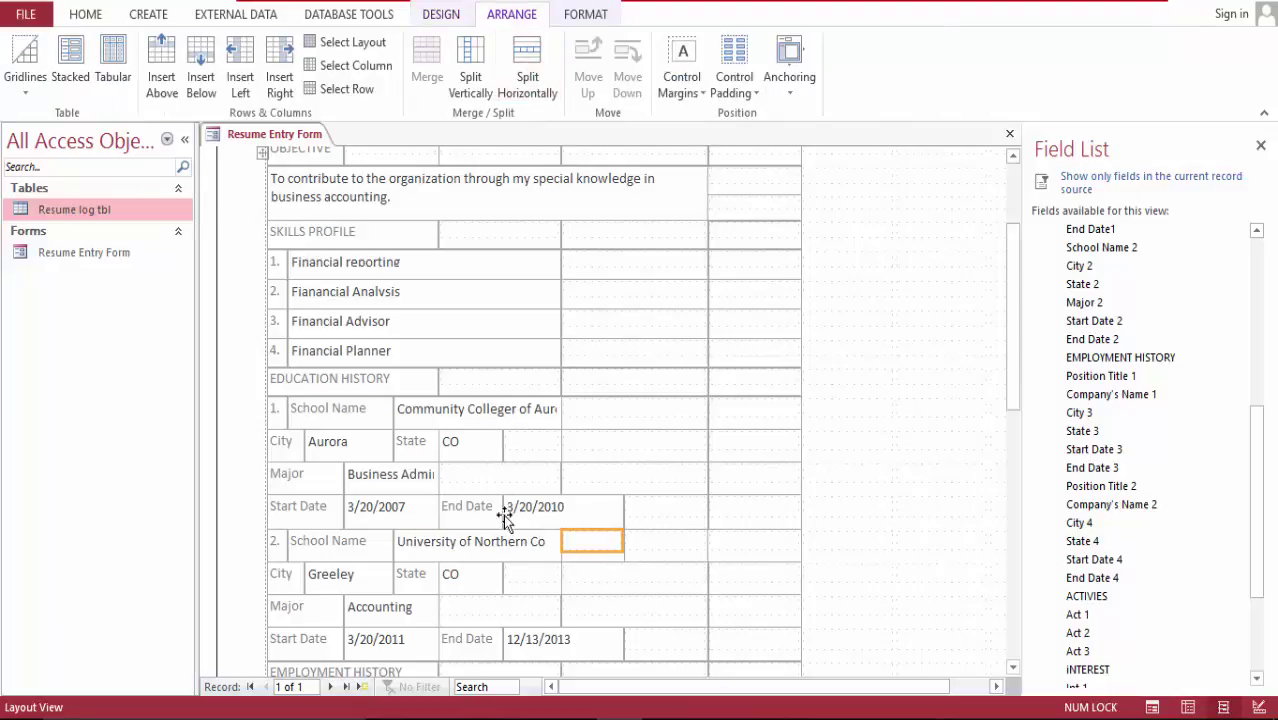
click(523, 542)
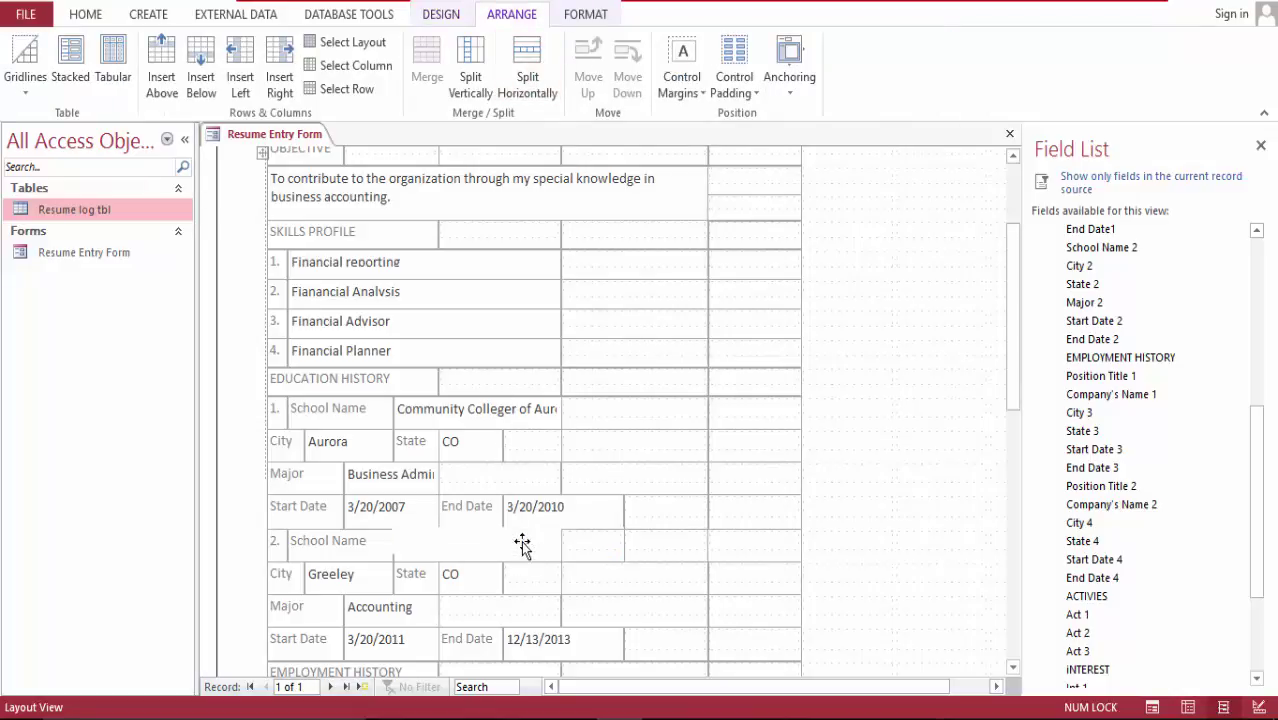
shift+click(596, 541)
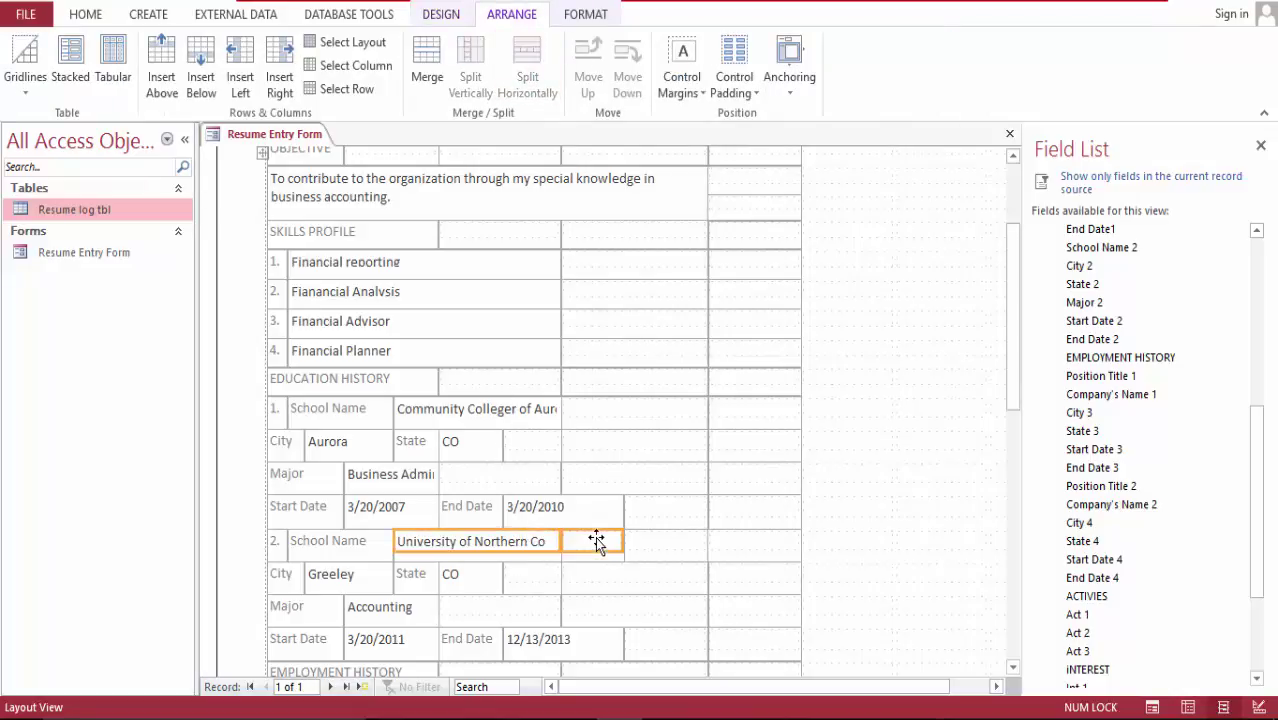
click(427, 55)
Step: Split the empty cell beside Community College of Aurora and merge it with that field
click(600, 410)
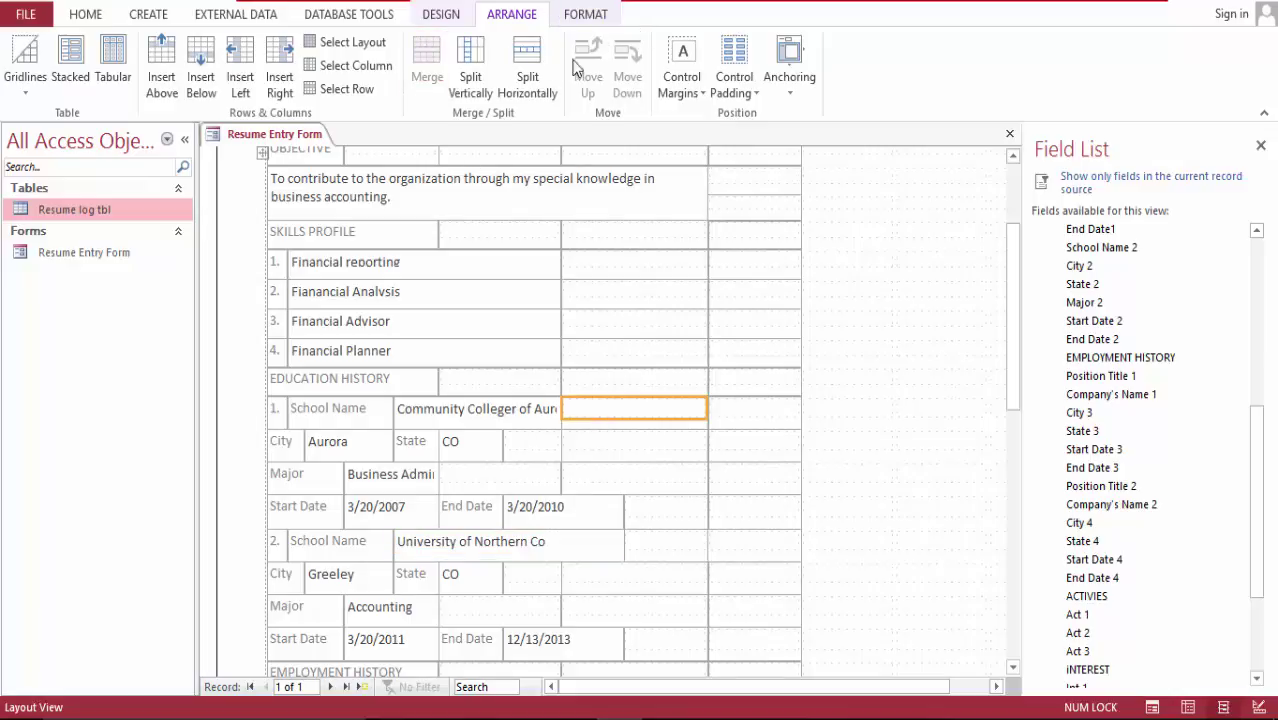
click(527, 72)
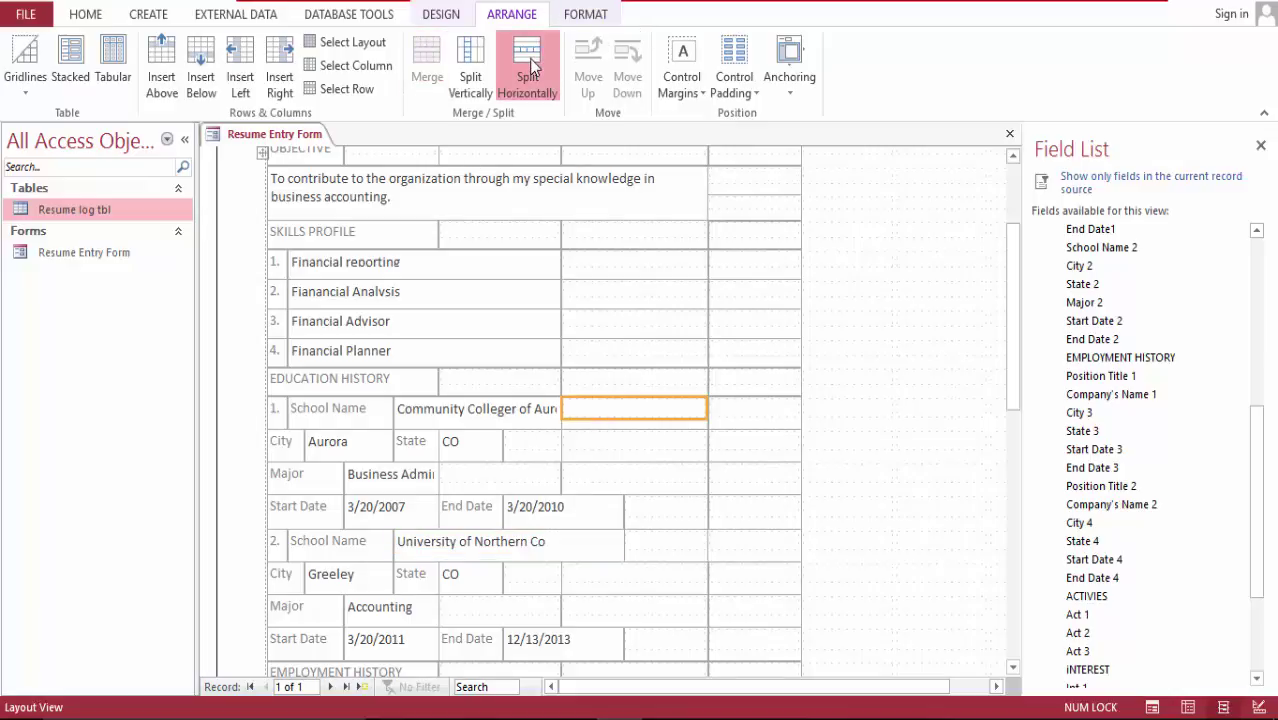
shift+click(479, 404)
click(427, 62)
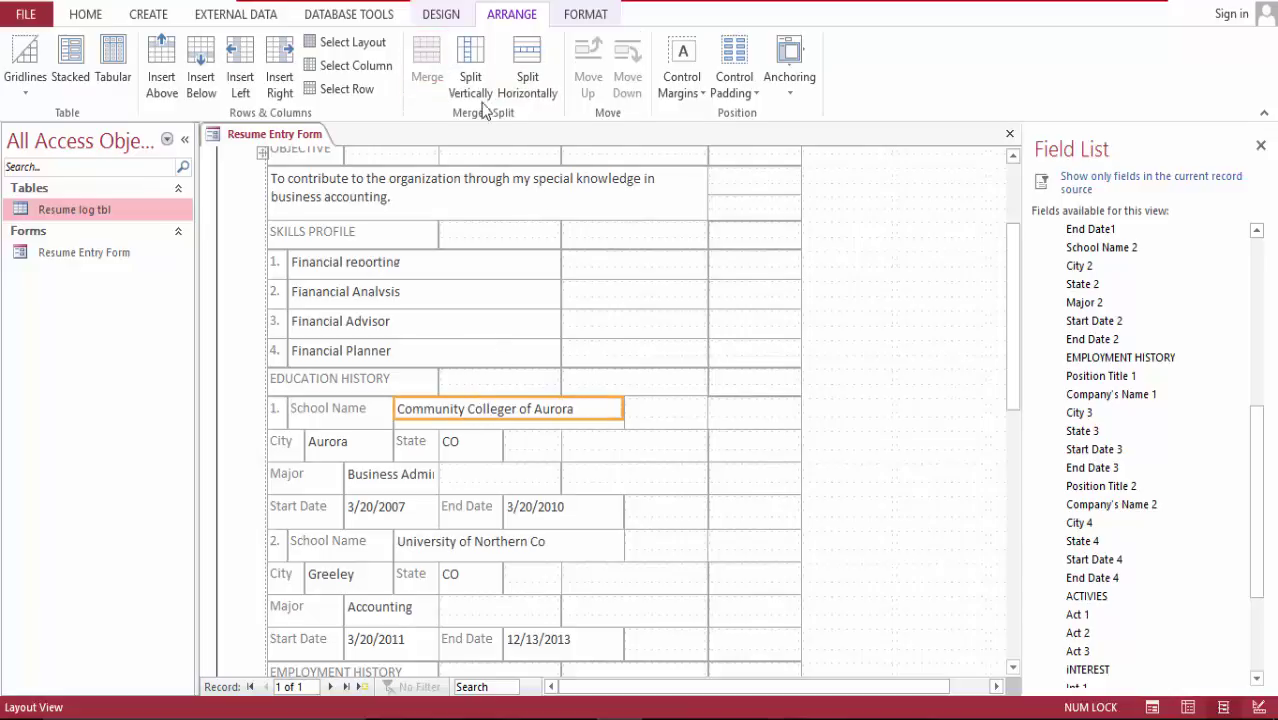
drag(1017, 343, 1041, 247)
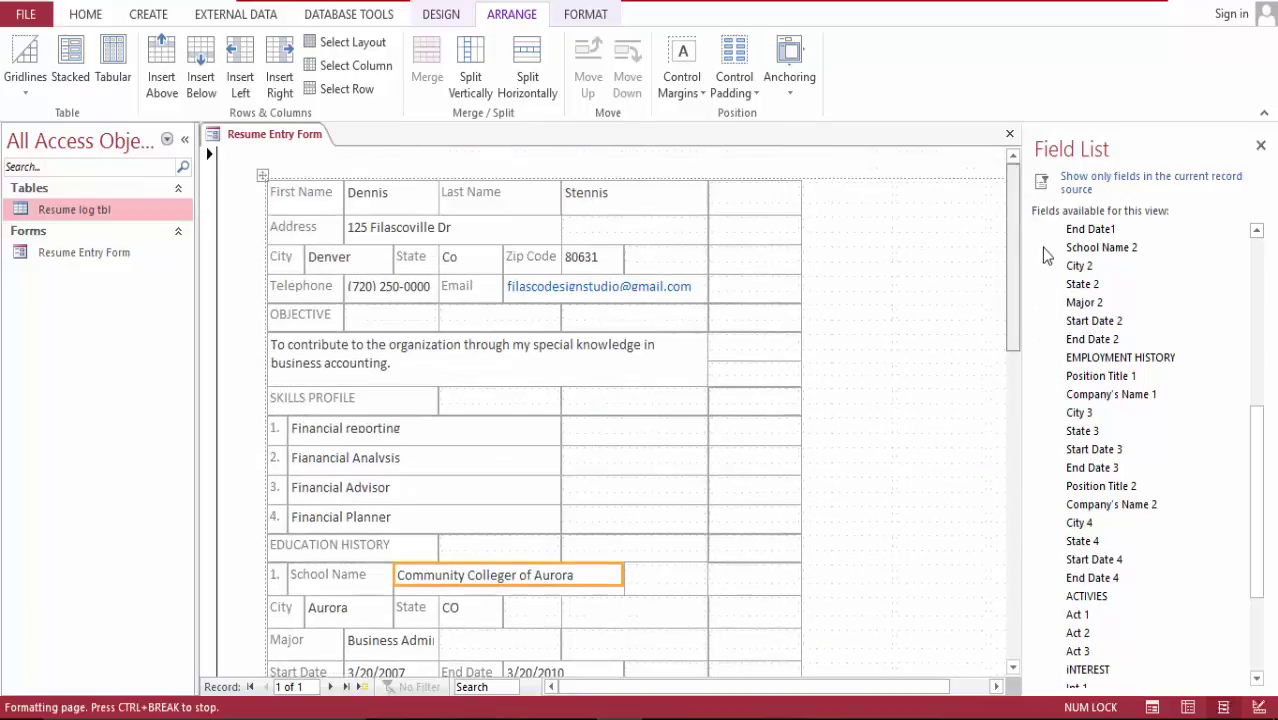
Step: Switch the Resume Entry Form to Form View and scroll through the completed record
right_click(309, 130)
click(351, 146)
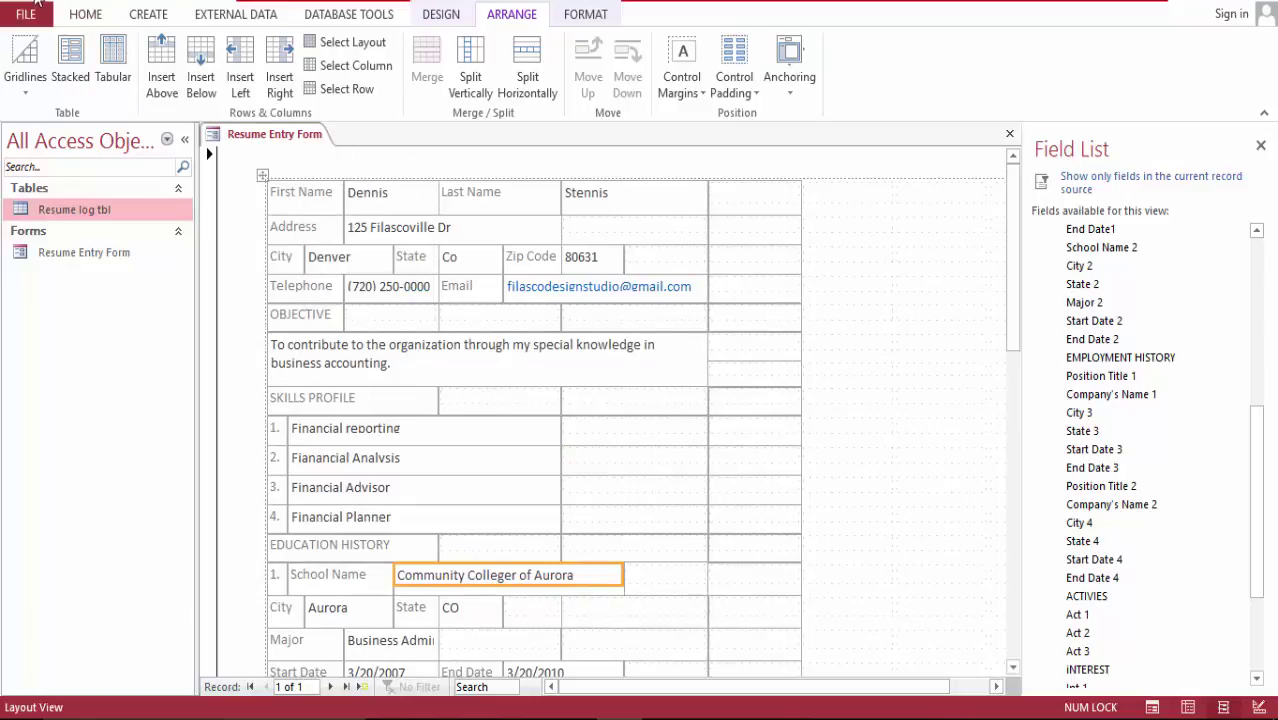
click(86, 14)
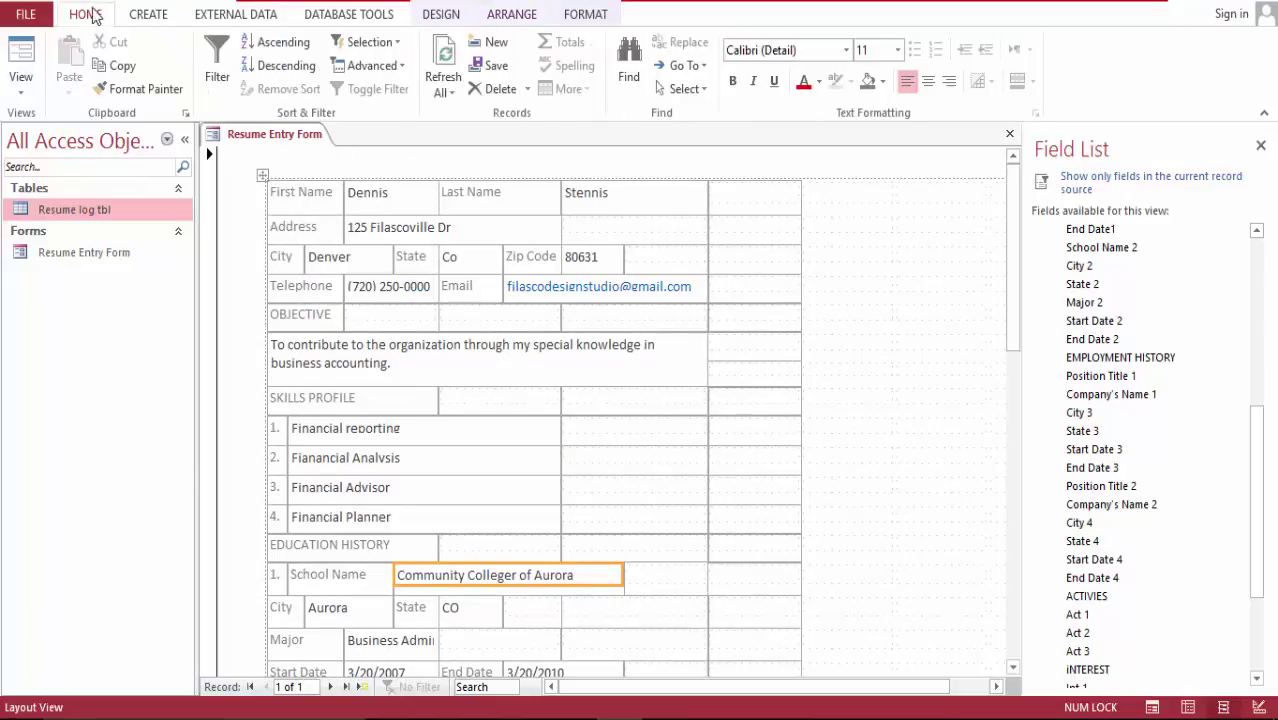
click(21, 50)
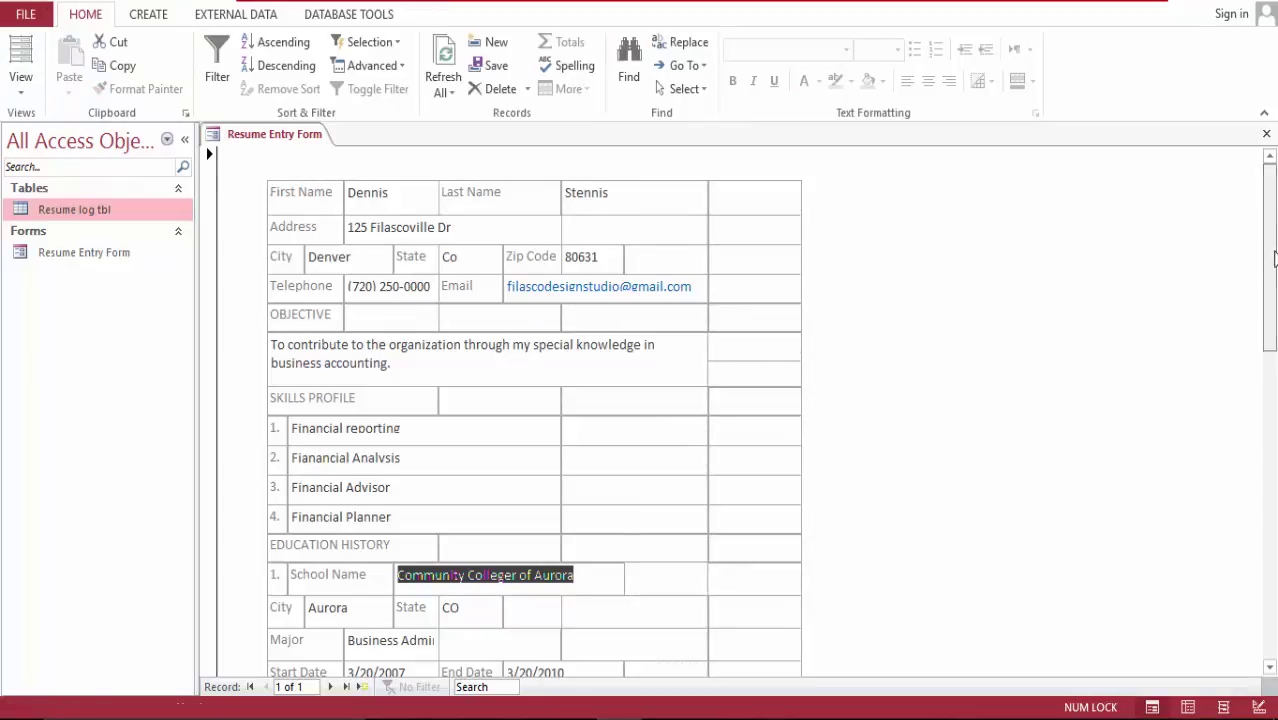
drag(1271, 242, 1272, 545)
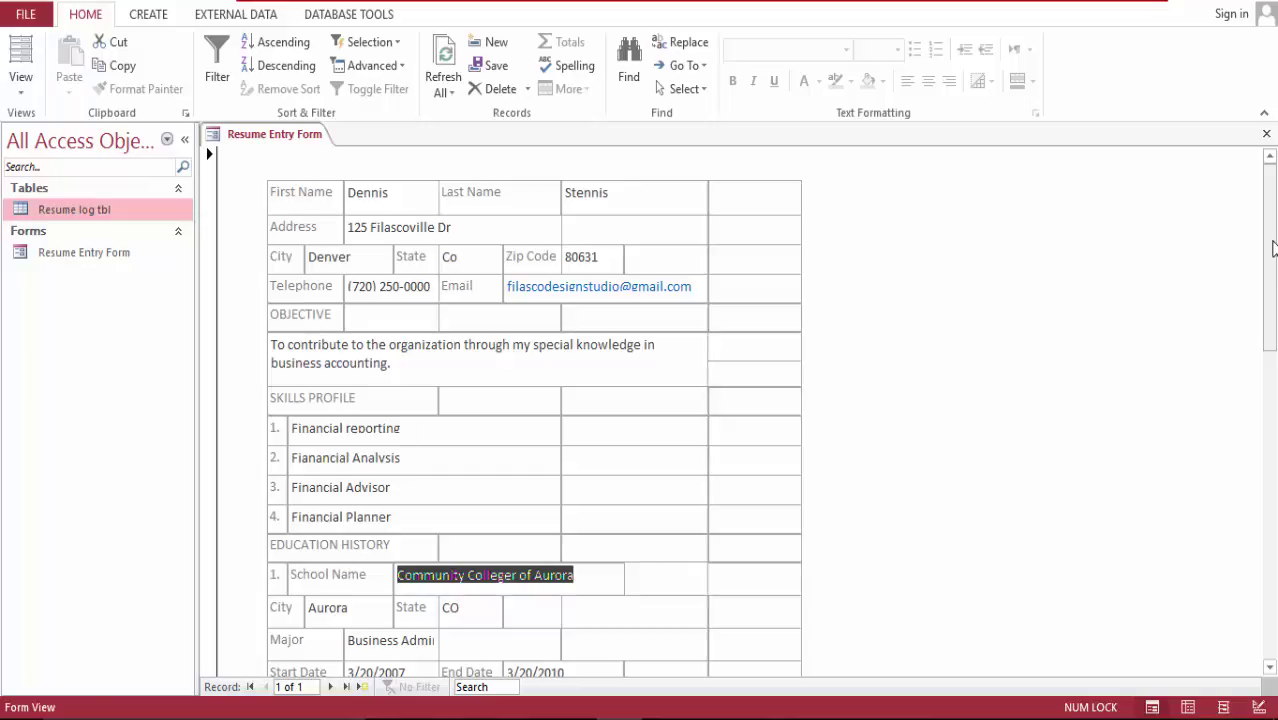
drag(1273, 248, 1273, 617)
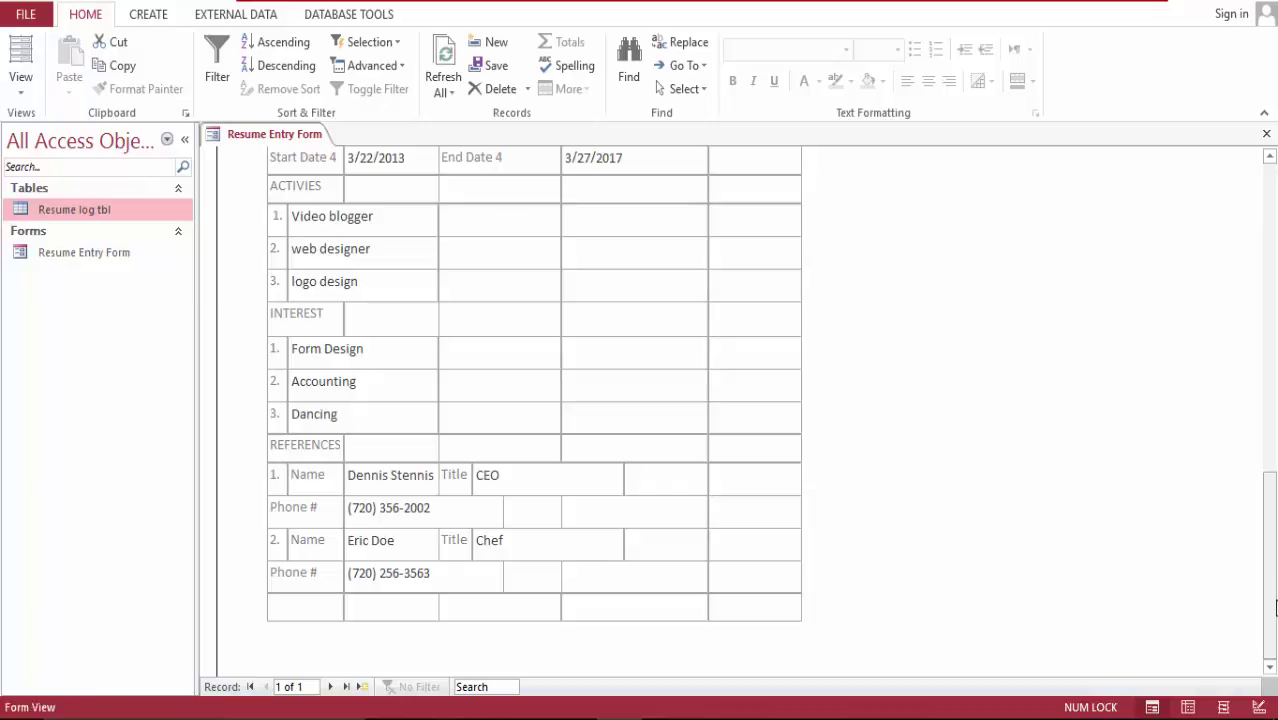
drag(1273, 624, 1274, 298)
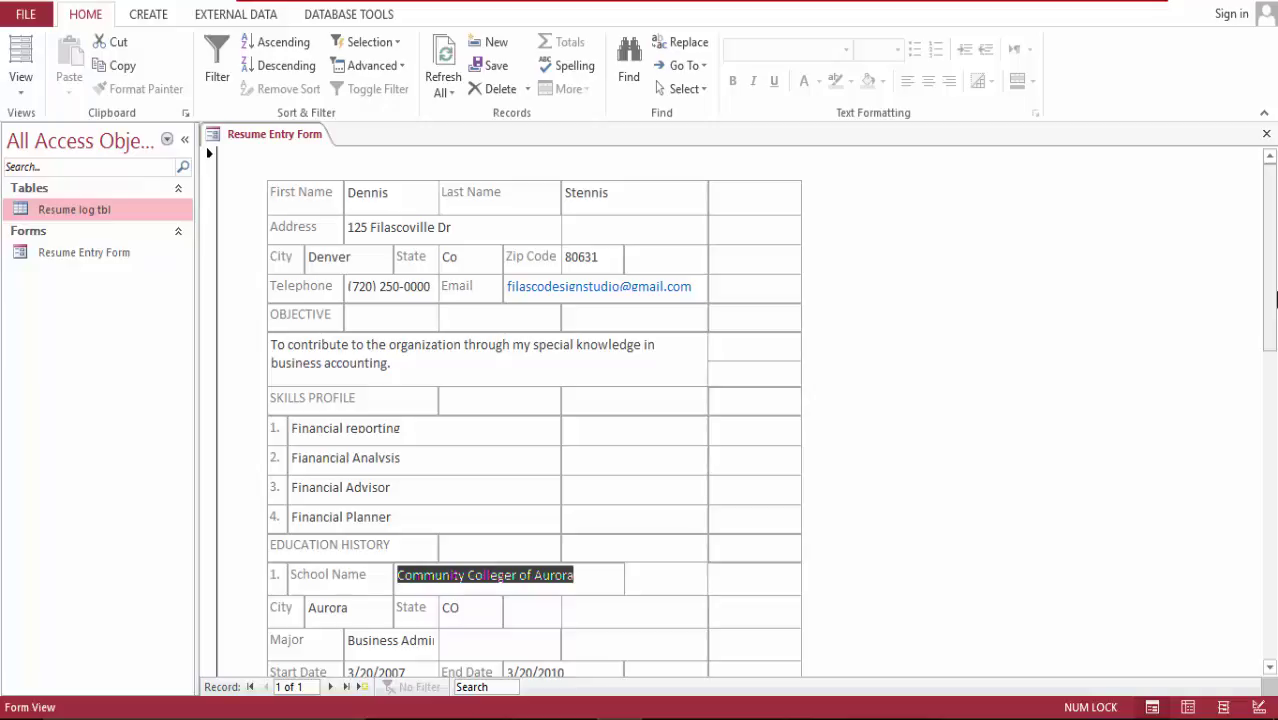